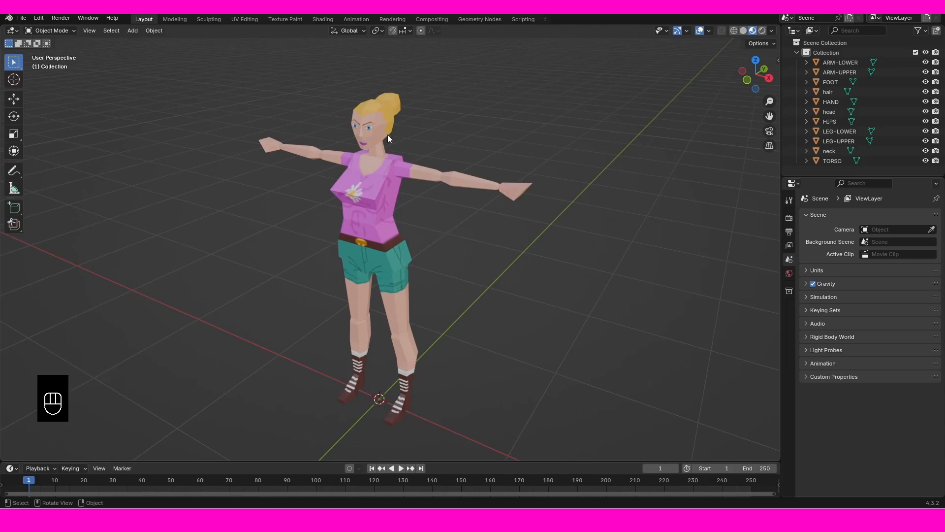
Select individual body parts such as the head, hand, upper arm, foot and lower leg to check that they are separate objects.
left_click(377, 121)
left_click(394, 104)
left_click(382, 113)
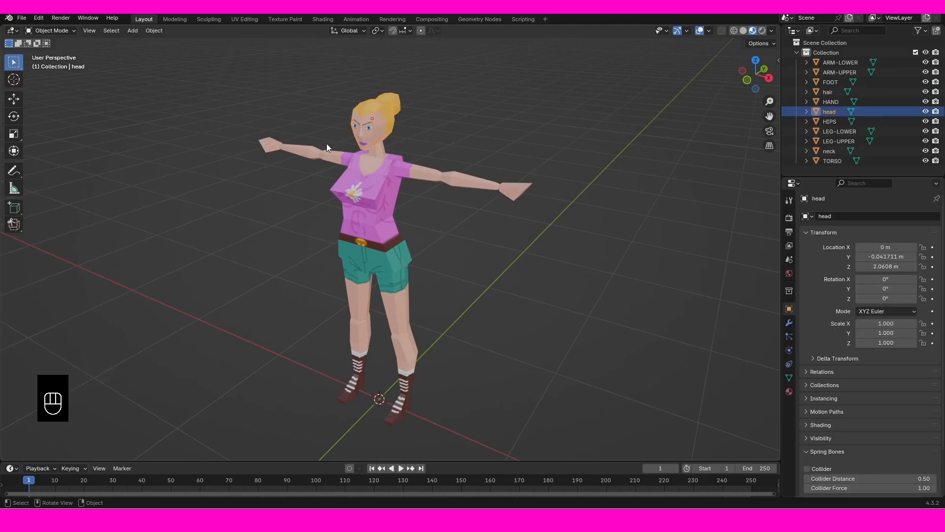
left_click(320, 153)
left_click(307, 150)
left_click(280, 148)
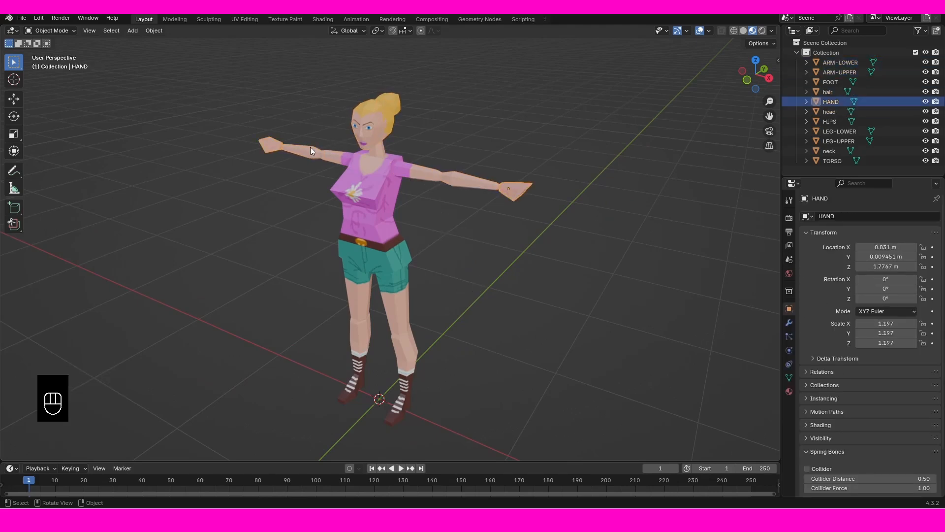
left_click(327, 150)
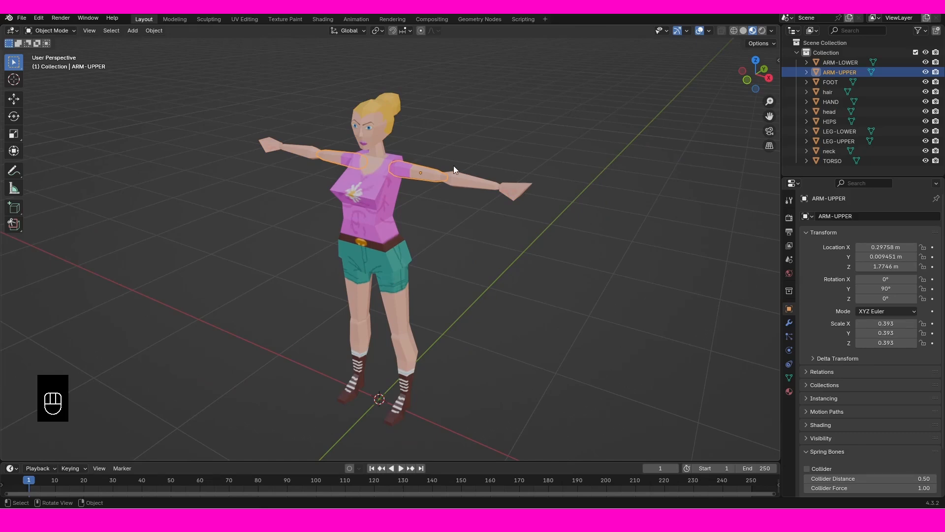
left_click(490, 233)
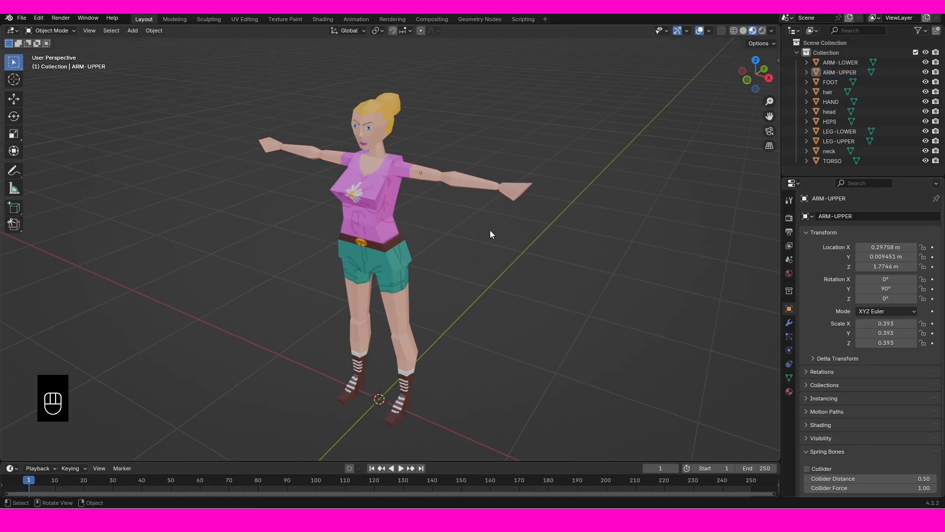
left_click(401, 409)
left_click(407, 339, "shift")
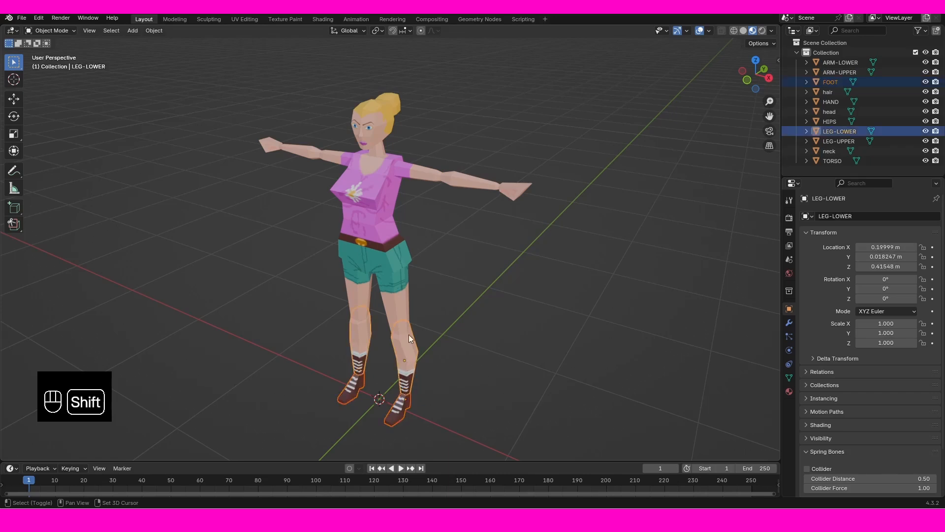
Join all the body parts into one object, with the torso as the active object.
left_click_drag(193, 51, 548, 413)
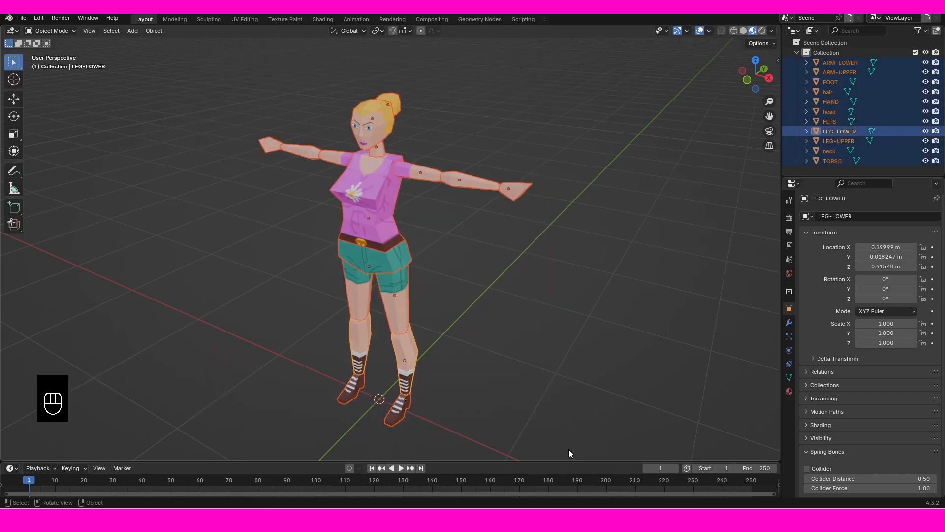
left_click(369, 214, "shift")
middle_click_drag(402, 258, 518, 277)
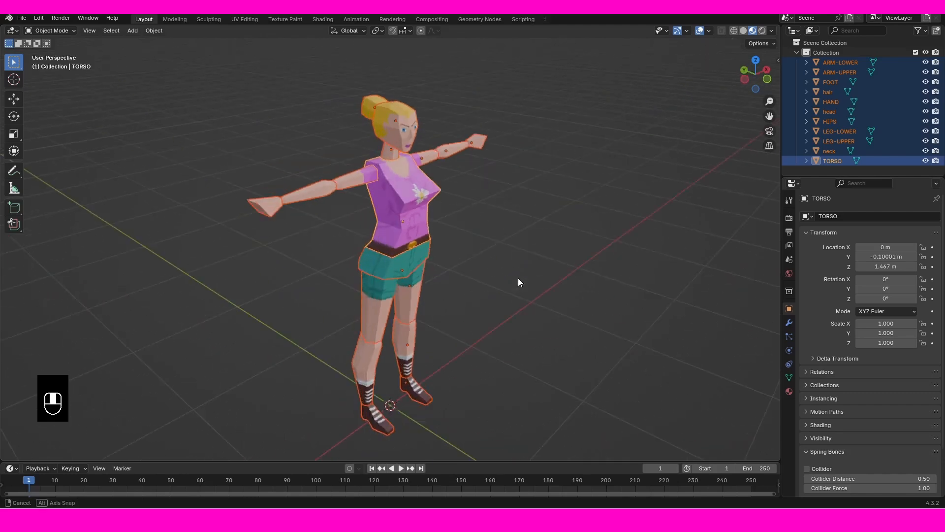
scroll(382, 215, "up", 5)
scroll(433, 202, "down", 3)
middle_click_drag(433, 202, 394, 343)
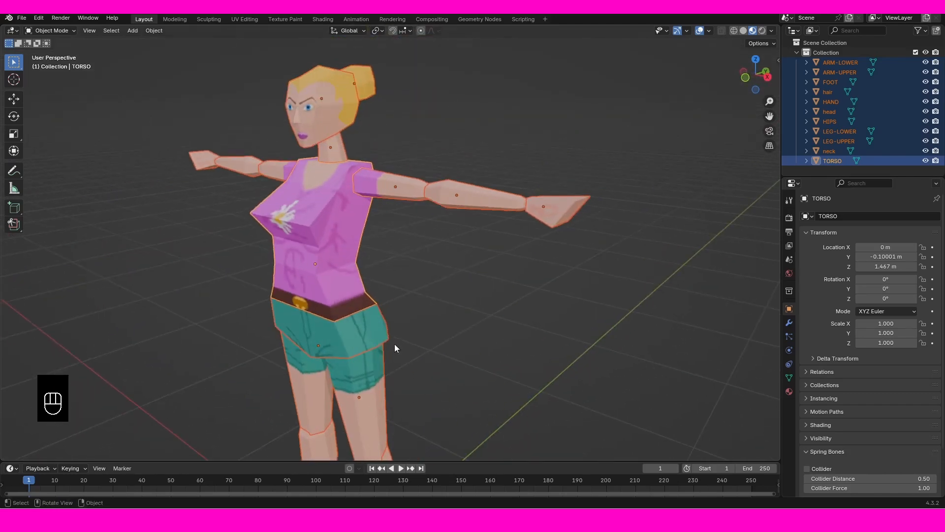
scroll(352, 261, "up", 4)
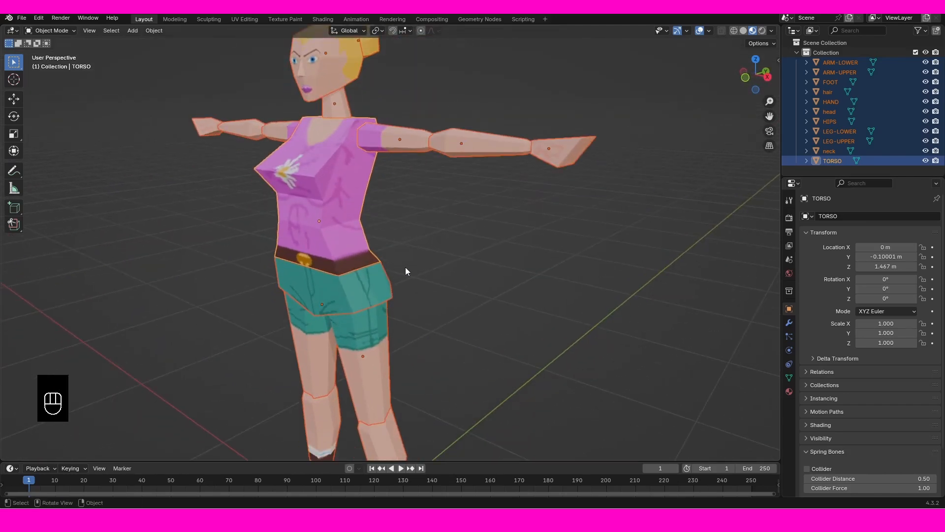
key("ctrl+j")
Check that the joined character selects and moves as one object, cancelling the trial move, and inspect it from the front.
scroll(405, 267, "down", 4)
middle_click_drag(406, 266, 488, 267)
key("alt+a")
left_click(355, 227)
key("g")
right_click(349, 235)
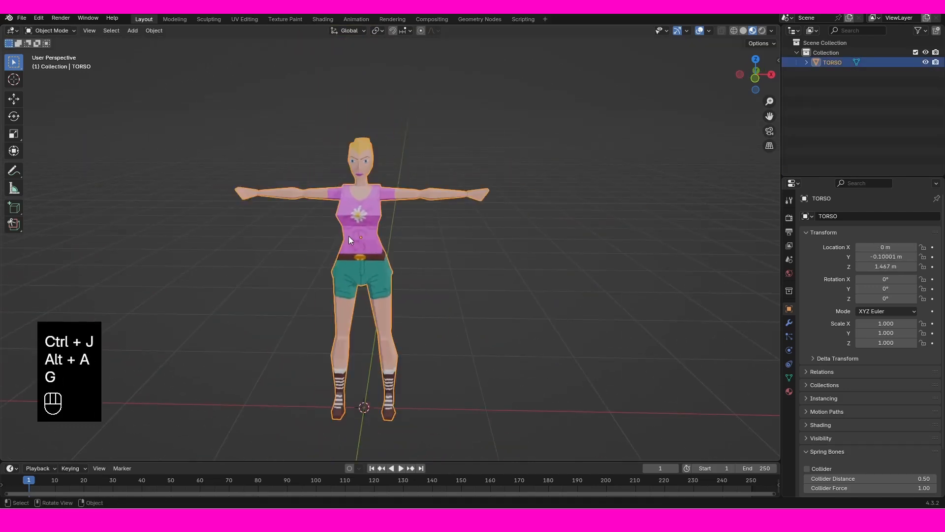
key("KP_1")
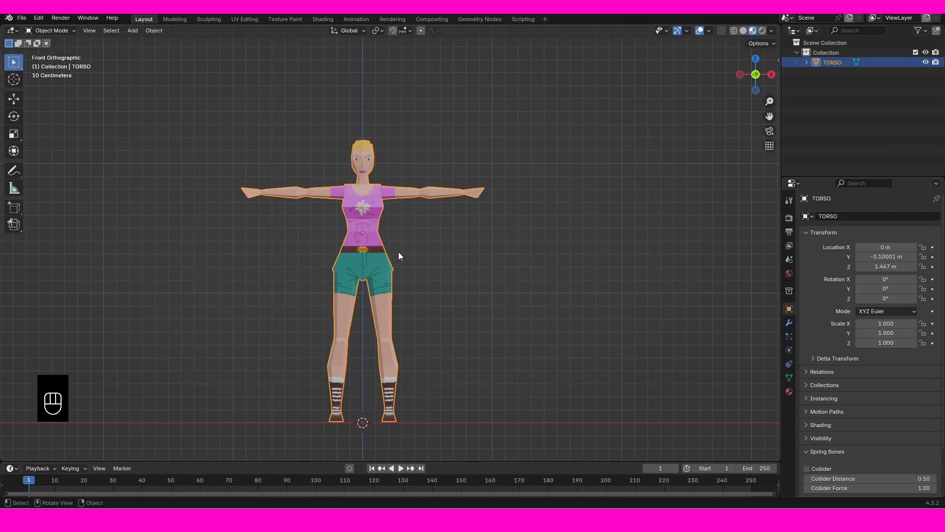
middle_click_drag(399, 252, 413, 246)
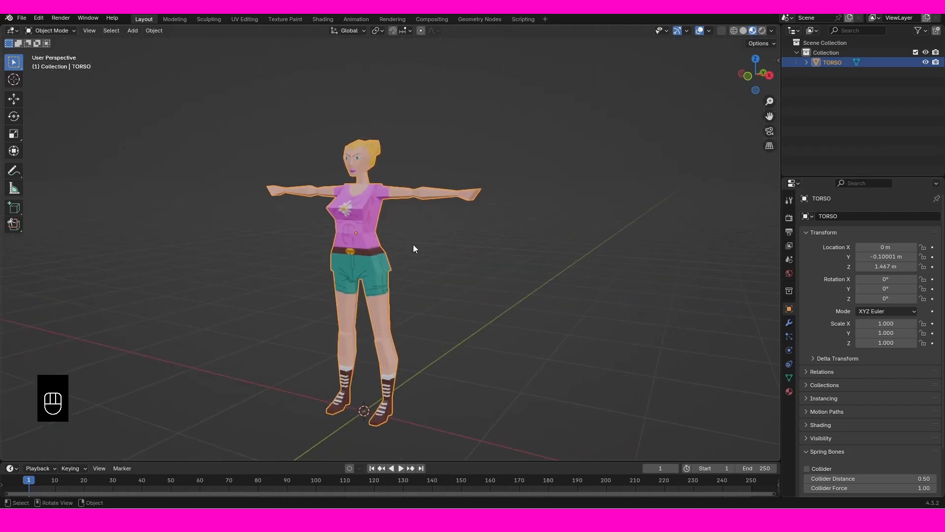
middle_click_drag(474, 328, 520, 288, "shift")
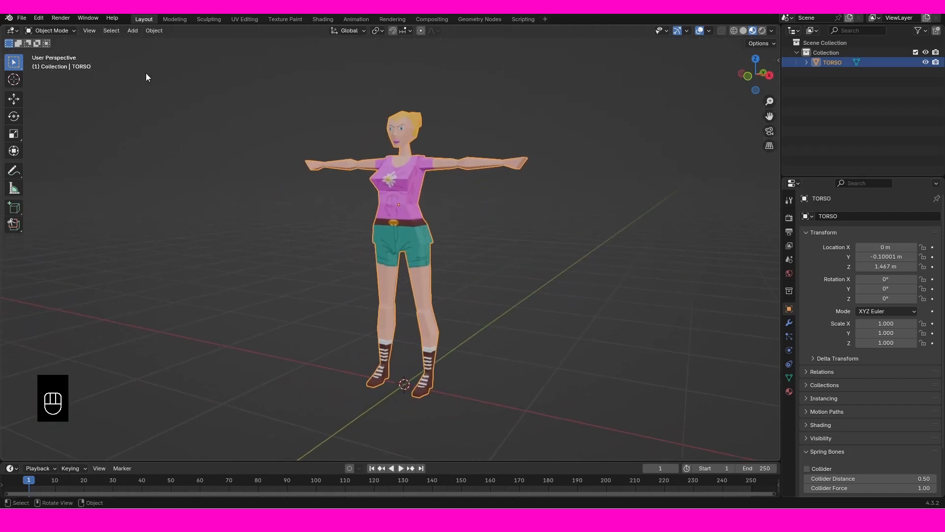
Search the add-ons in the preferences for "rig" and check whether Rigify is enabled.
left_click(43, 18)
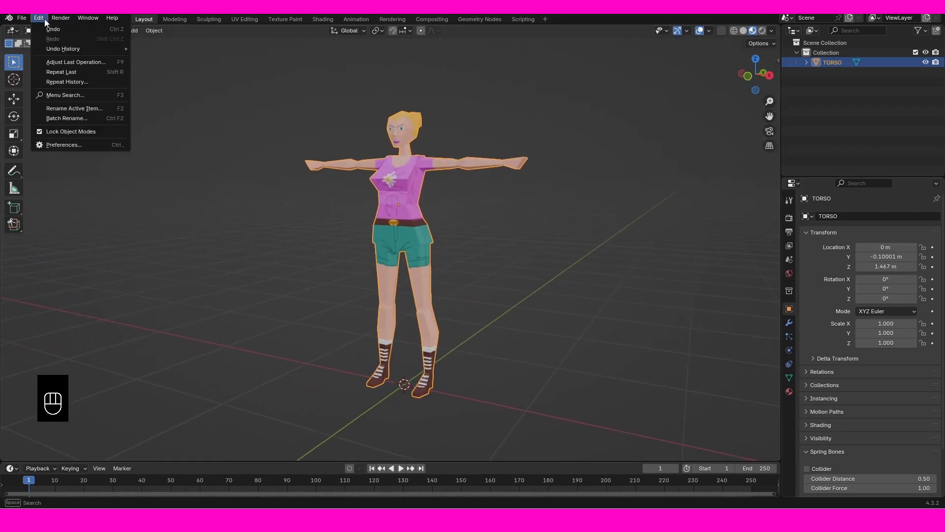
left_click(51, 144)
key("ctrl+f")
type("rig")
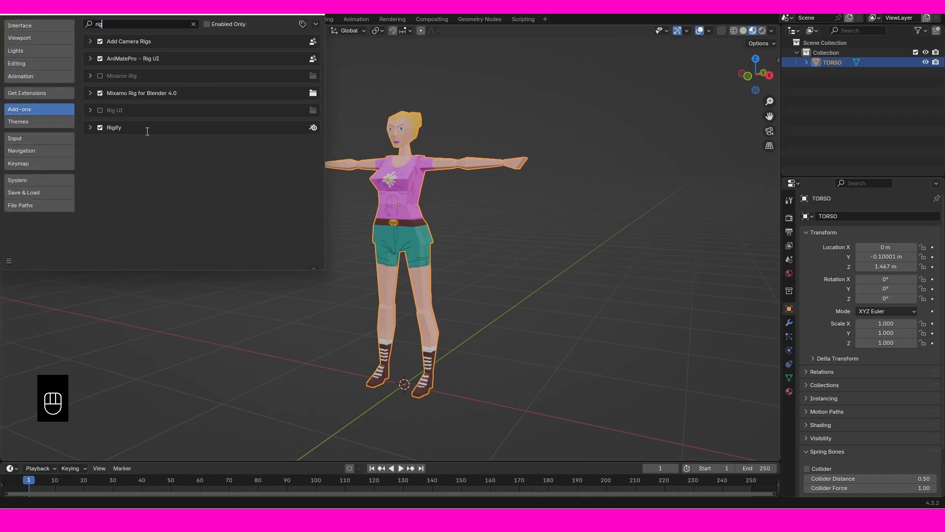
left_click(88, 128)
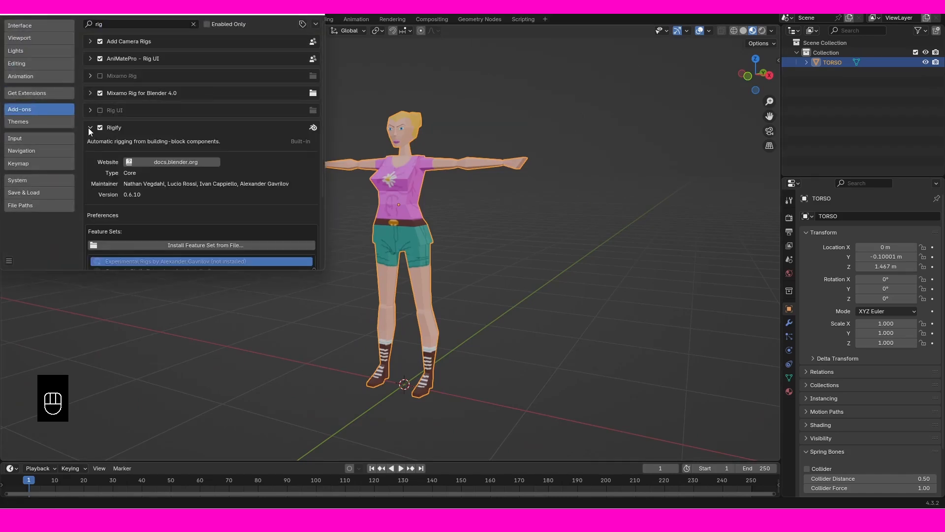
left_click(180, 126)
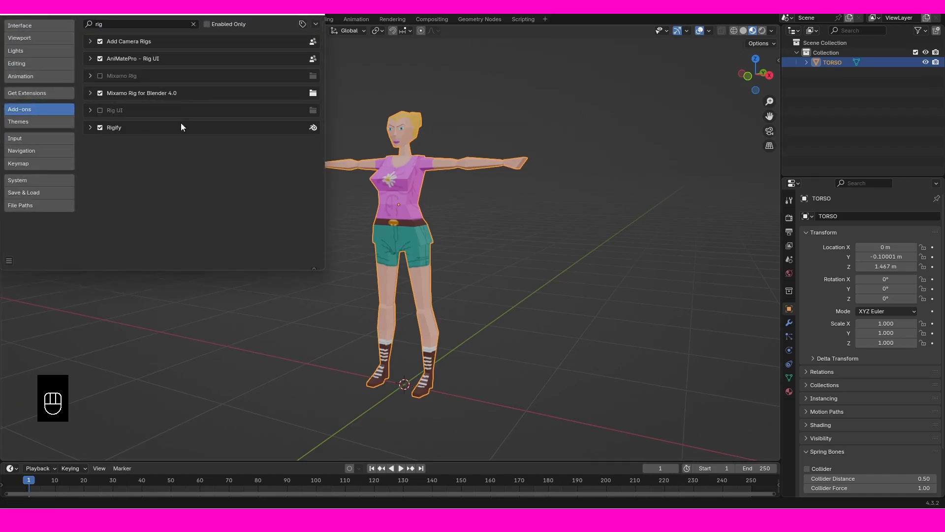
left_click(317, 14)
Add a Basic Human Rigify meta-rig at the character's feet in front orthographic view.
key("KP_1")
scroll(477, 322, "up", 3)
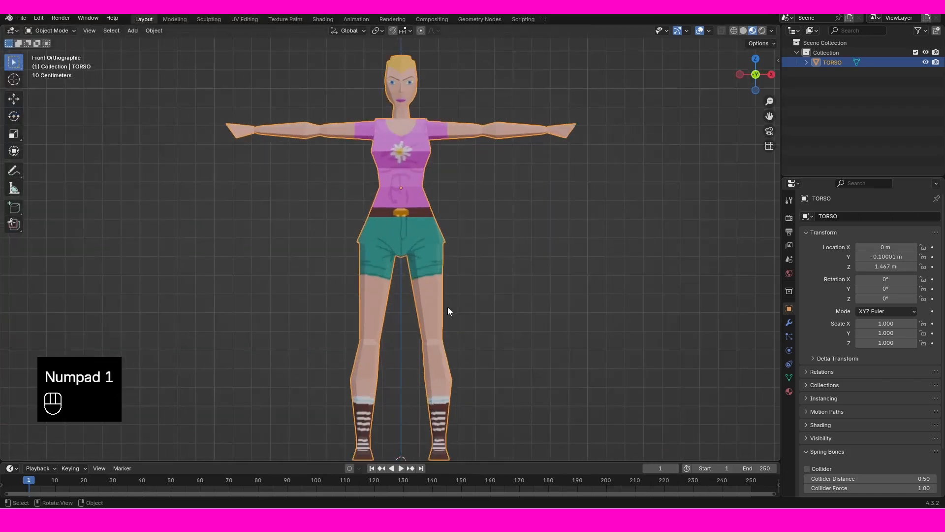
middle_click_drag(447, 306, 413, 277, "shift")
scroll(425, 271, "down", 1)
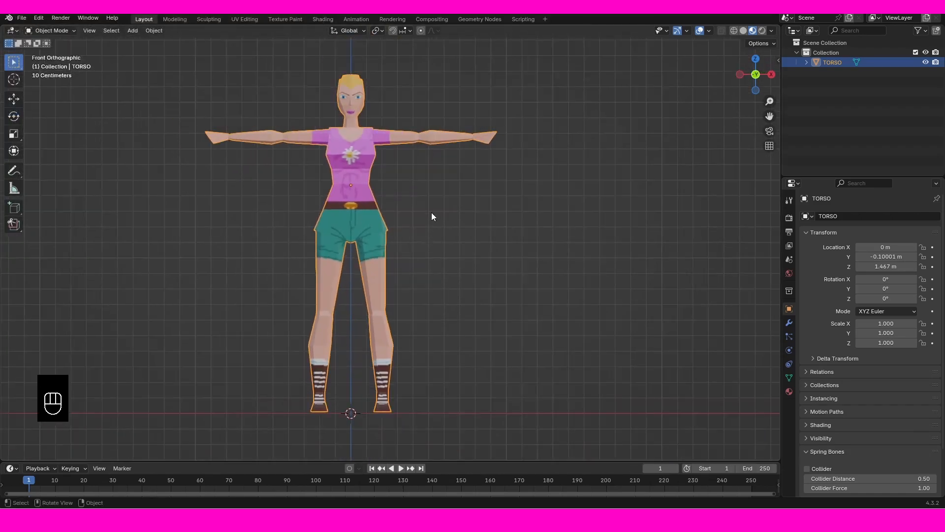
key("shift+a")
mouse_move(431, 211)
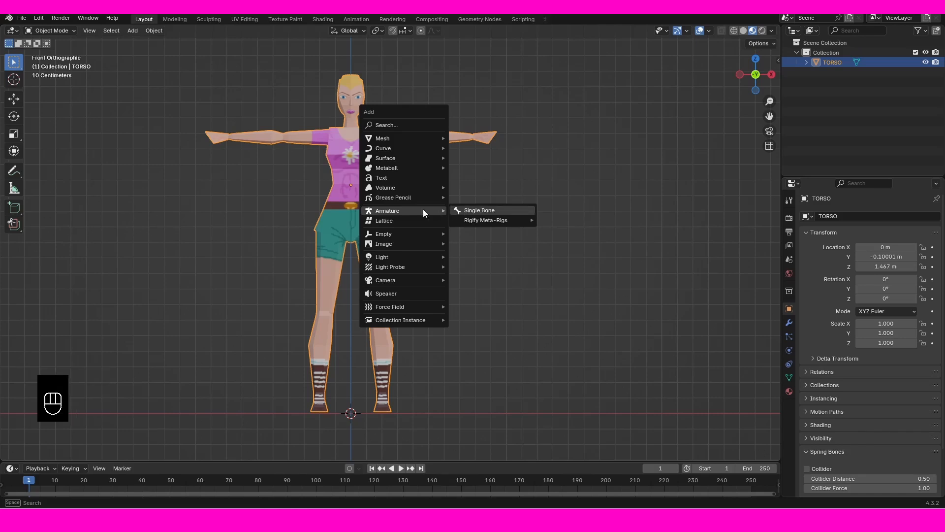
mouse_move(470, 221)
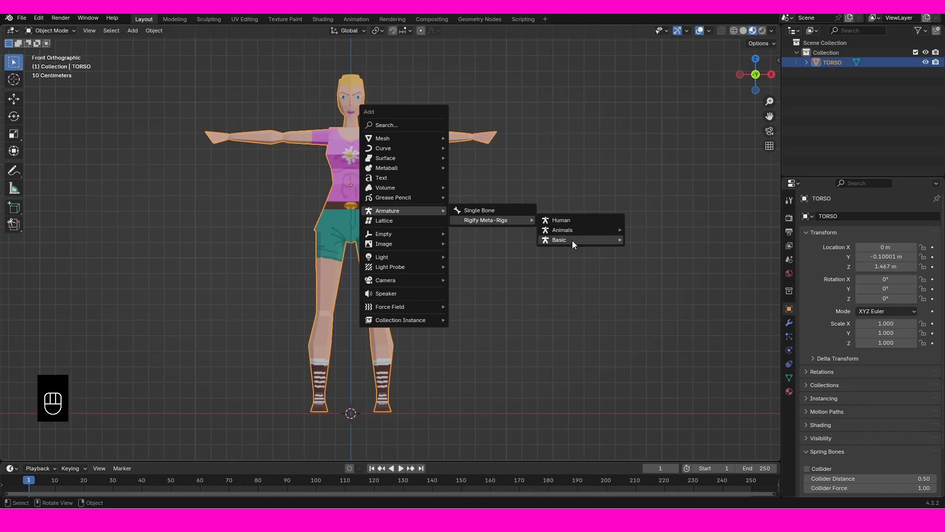
mouse_move(561, 241)
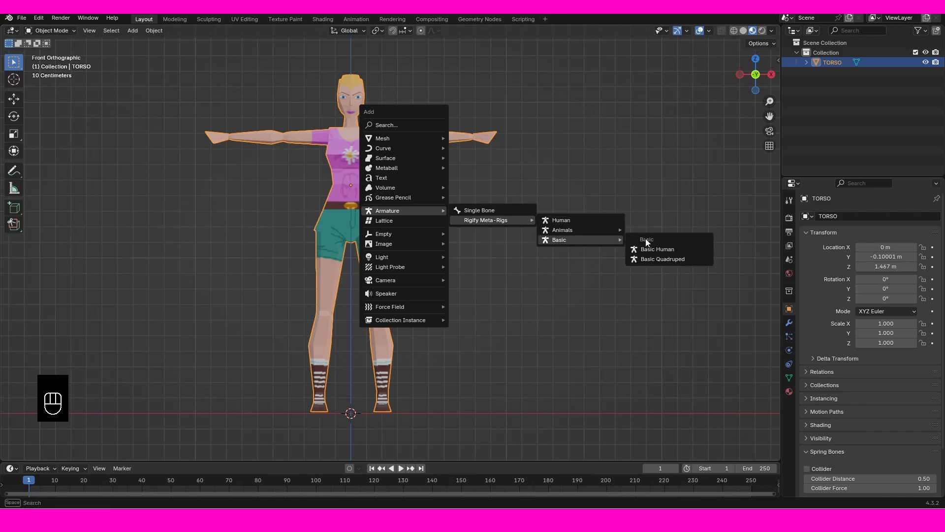
left_click(659, 251)
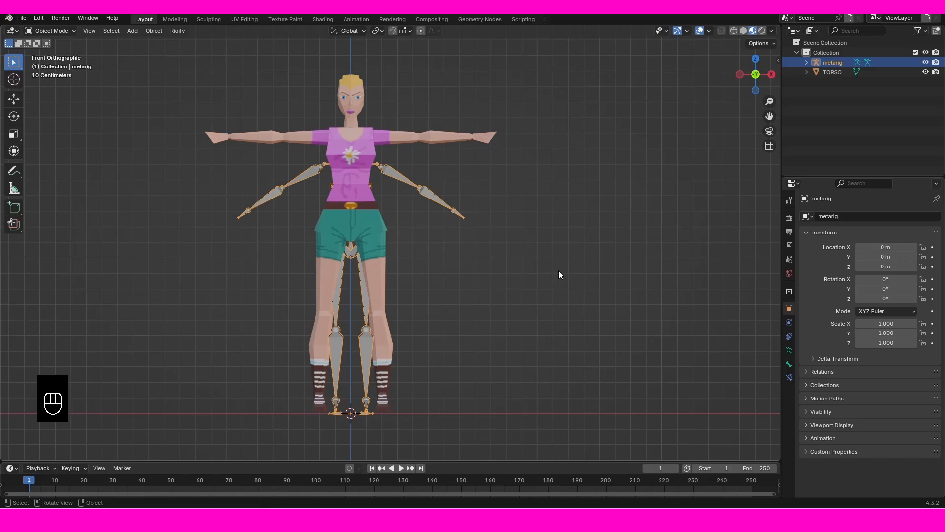
Set the metarig's viewport display to In Front so the bones are drawn over the character mesh.
middle_click_drag(558, 271, 487, 273)
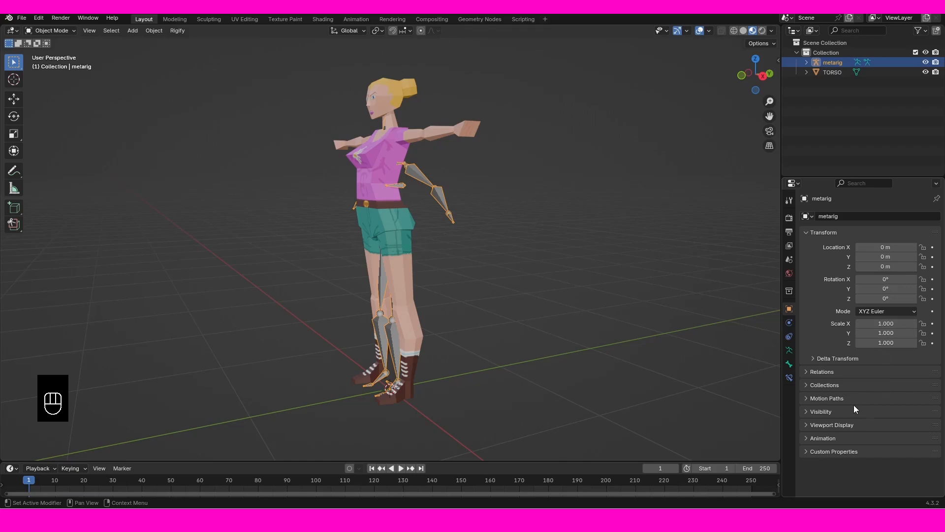
left_click(811, 426)
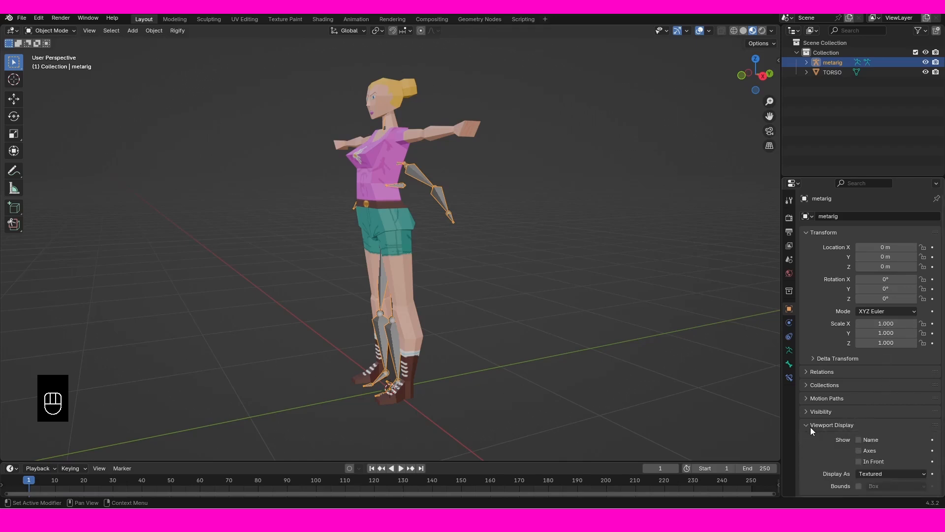
scroll(890, 433, "down", 2)
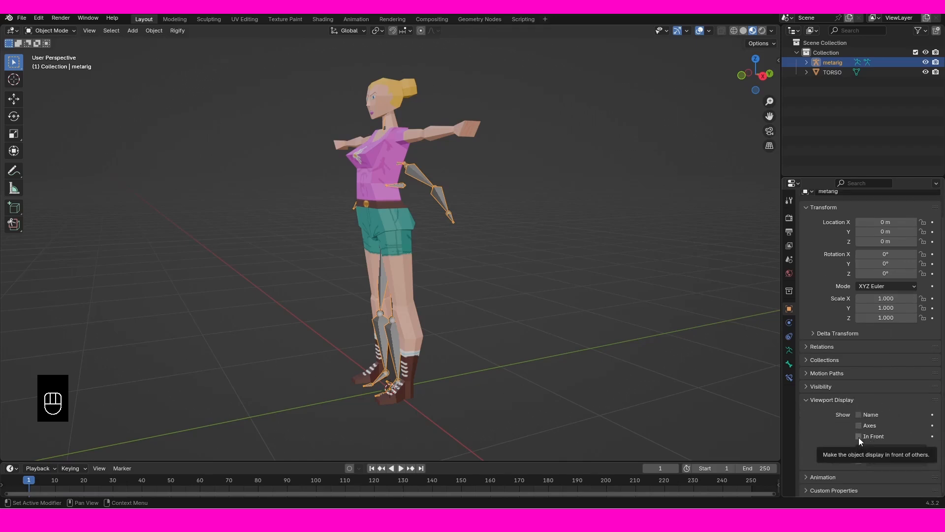
left_click(859, 436)
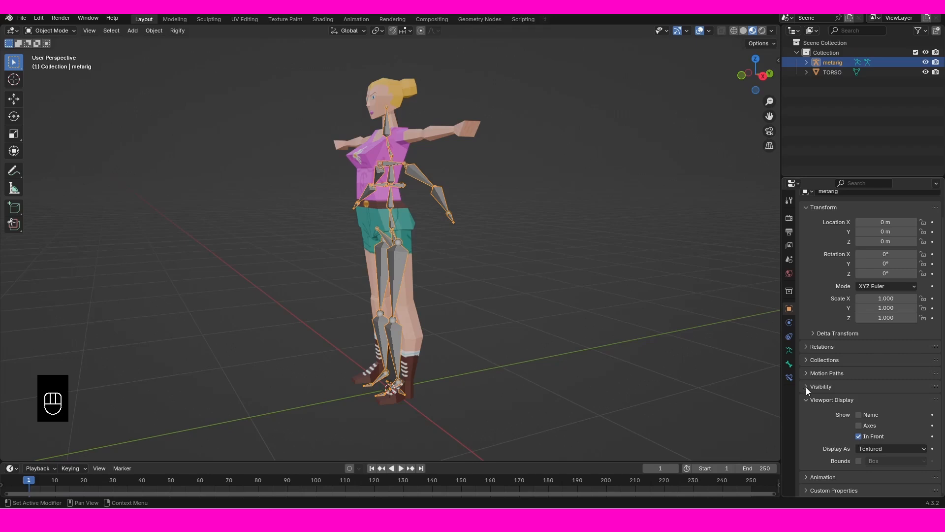
left_click(809, 399)
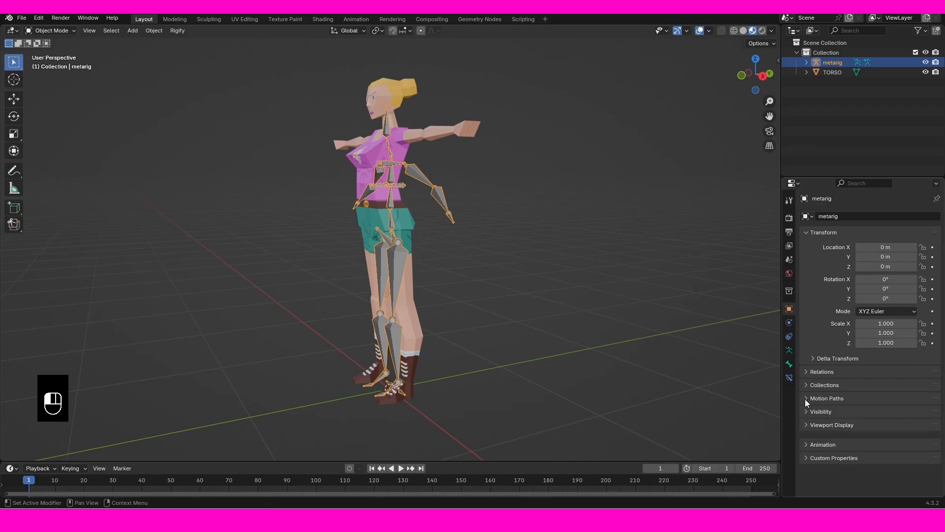
Turn on the display of bone names in the metarig's armature data.
left_click(788, 356)
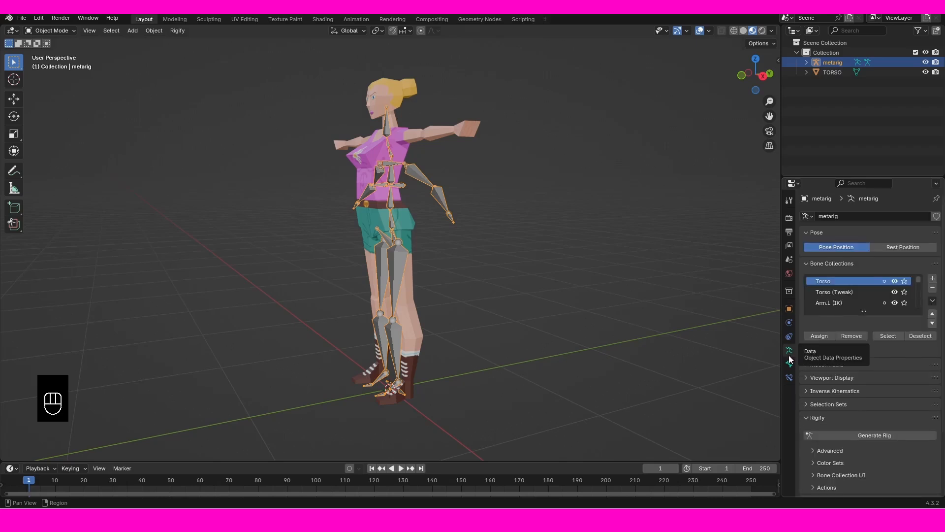
left_click(807, 378)
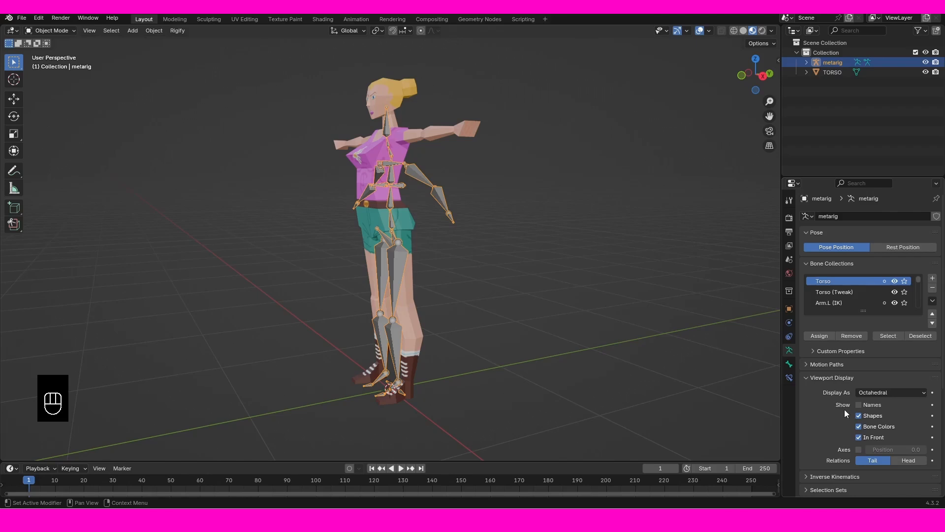
left_click(858, 405)
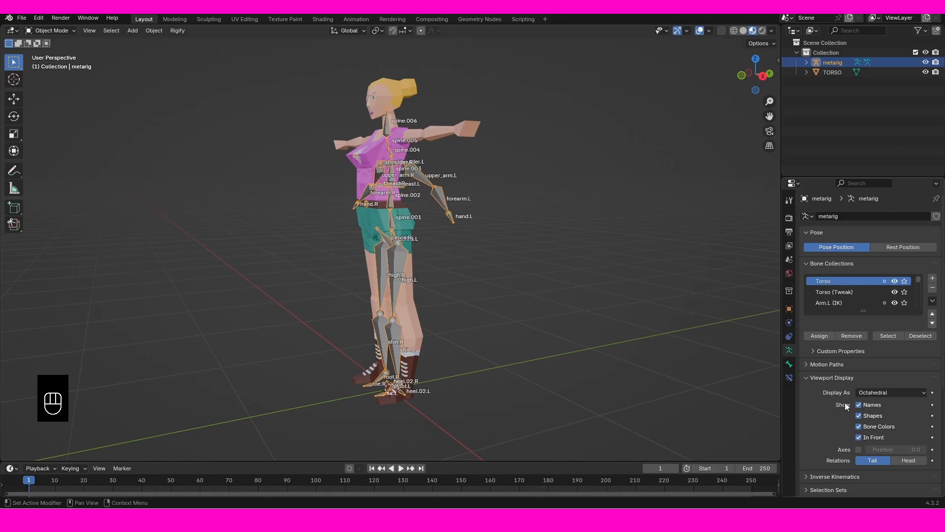
Put the metarig into Edit Mode in front view, framed on the character's upper body.
key("KP_1")
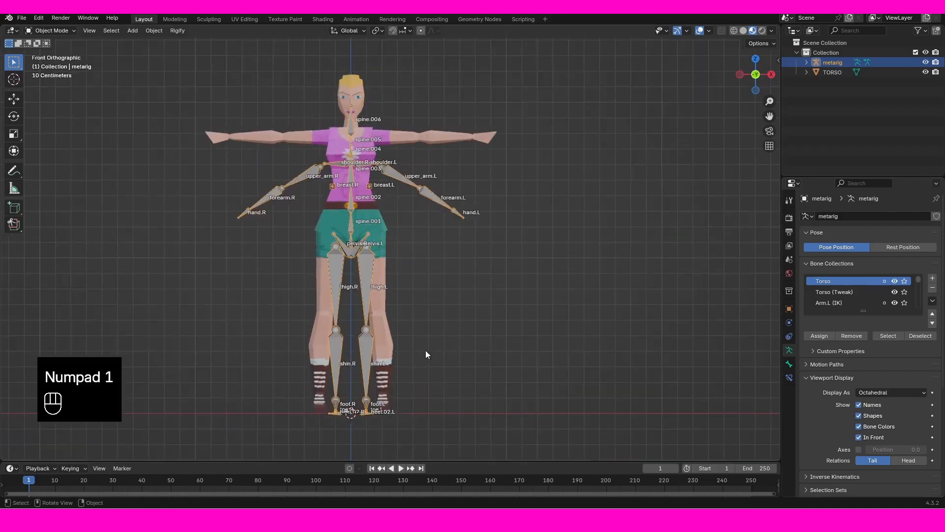
scroll(405, 270, "up", 5)
scroll(458, 376, "down", 2)
scroll(456, 391, "up", 1)
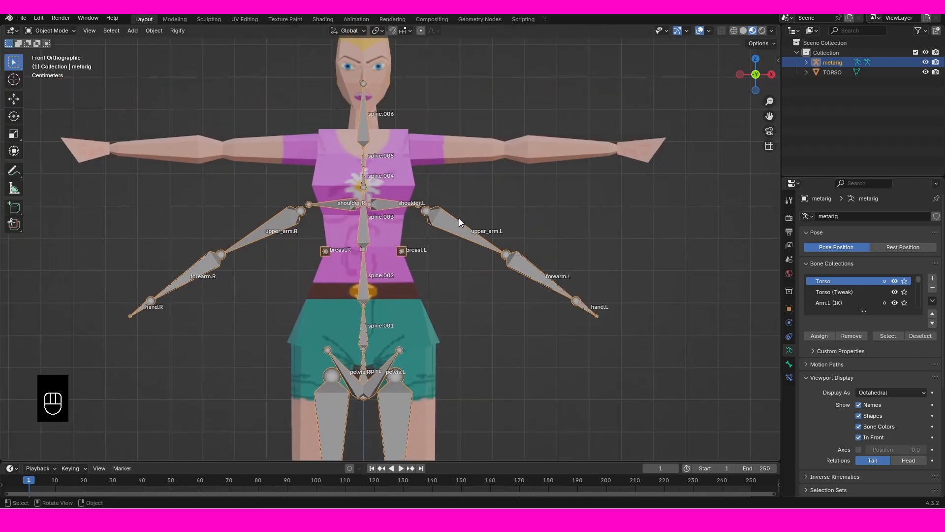
key("Tab")
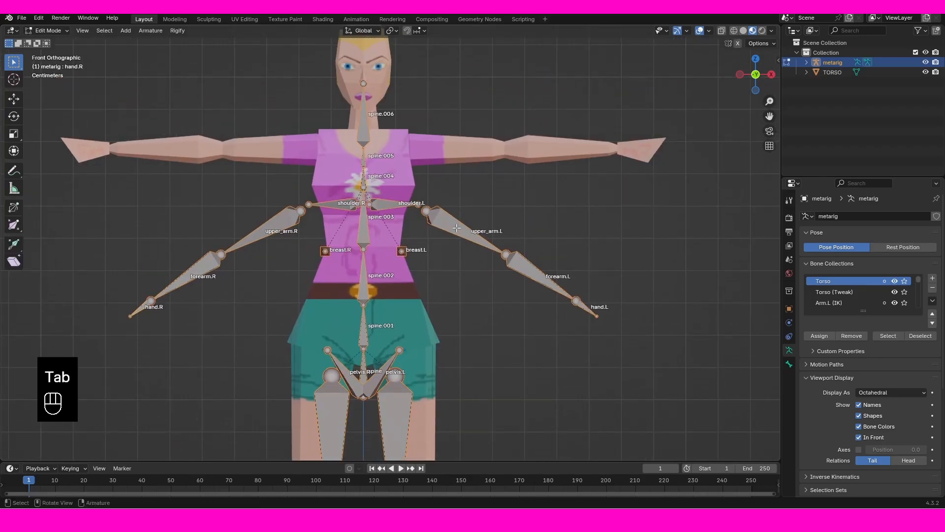
scroll(434, 221, "up", 5, "shift")
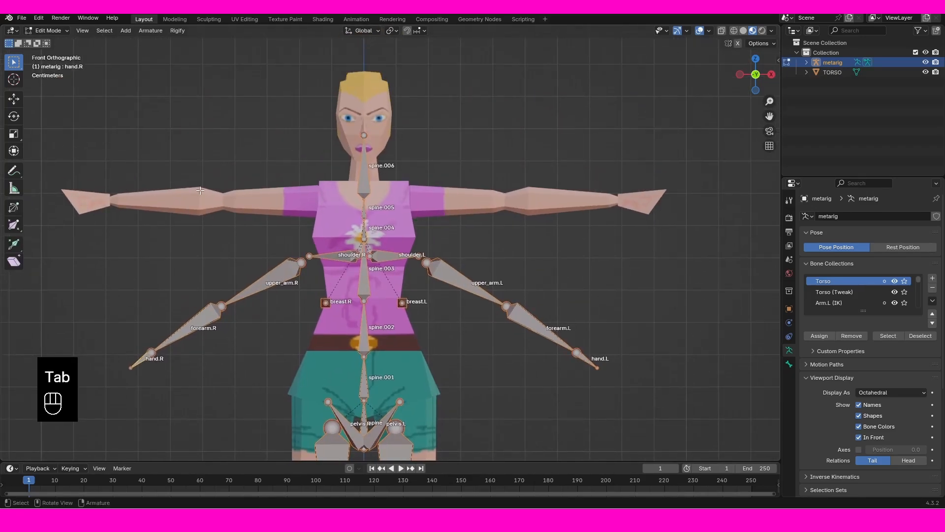
Move the metarig's bones above the pelvis straight up until the base of spine.001 meets the character's belt.
key("alt+a")
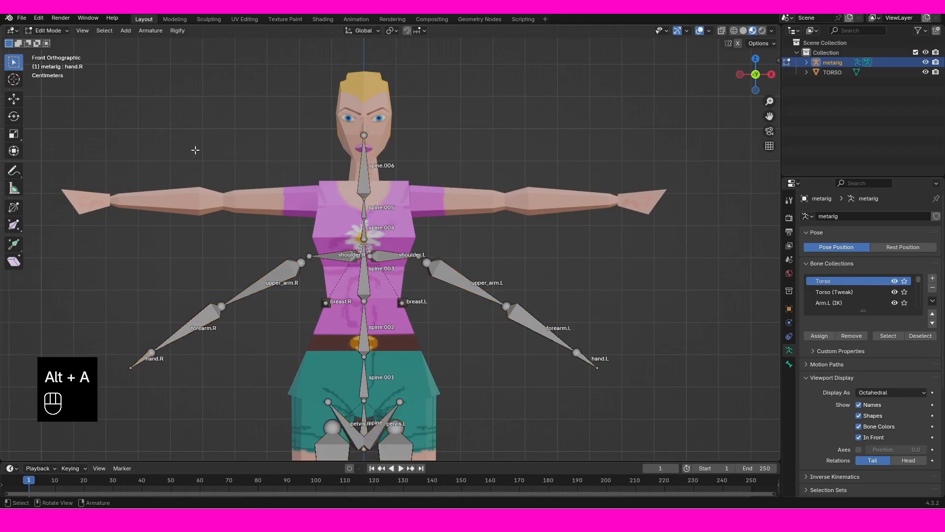
scroll(418, 321, "down", 3, "shift")
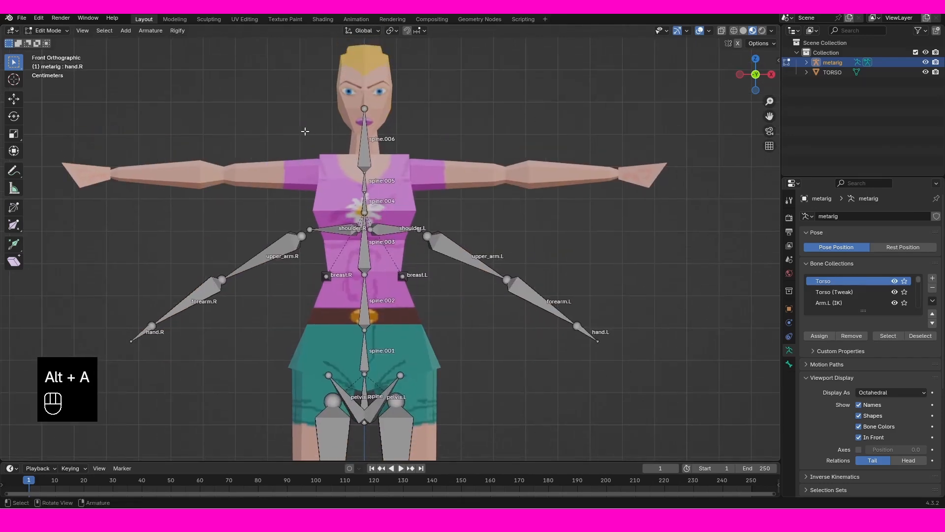
scroll(247, 99, "down", 1)
left_click_drag(113, 77, 663, 353)
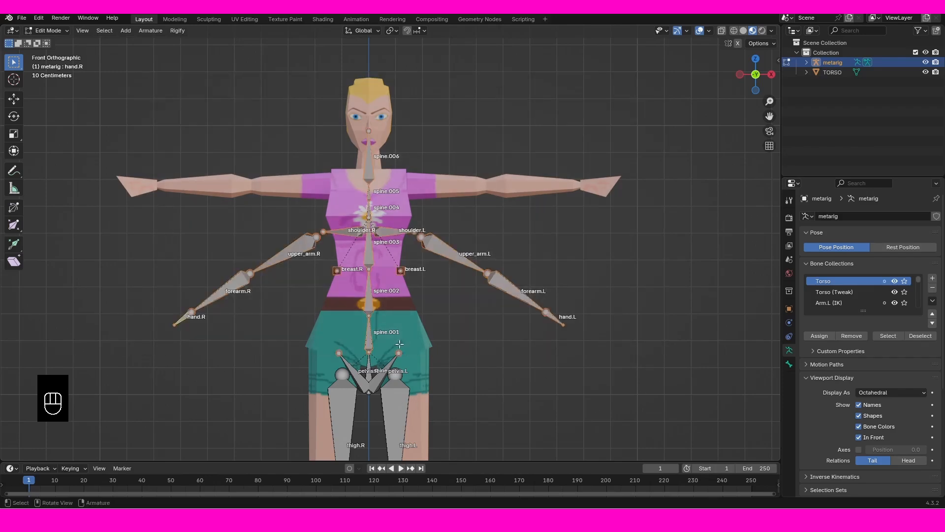
key("g")
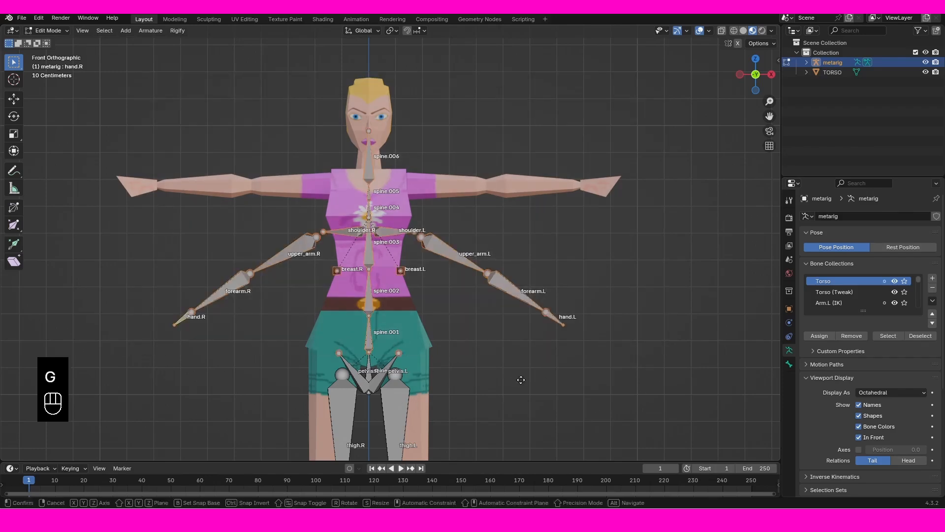
left_click(519, 329)
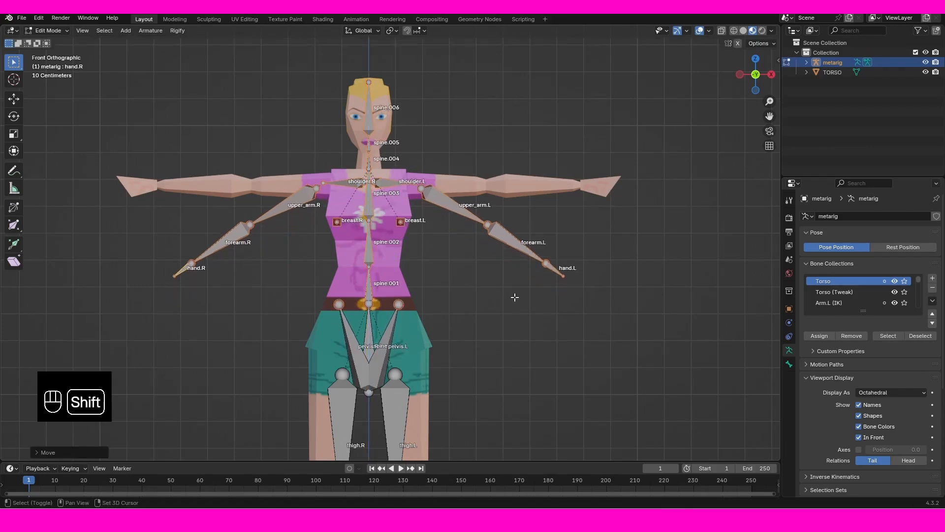
Delete the pelvis.L and pelvis.R bones from the metarig.
middle_click_drag(472, 348, 471, 357, "shift")
middle_click_drag(426, 407, 422, 343, "shift")
key("alt+a")
scroll(416, 333, "up", 3)
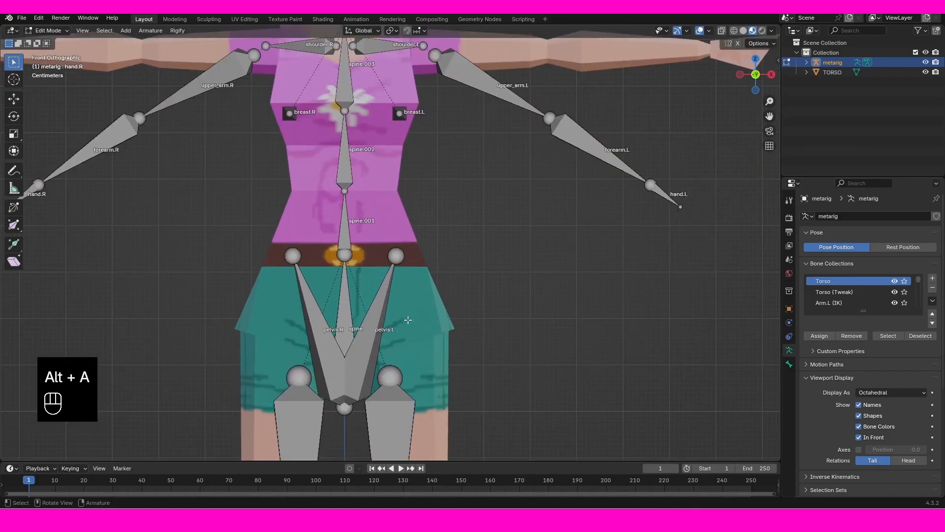
left_click(395, 290)
left_click(327, 312, "shift")
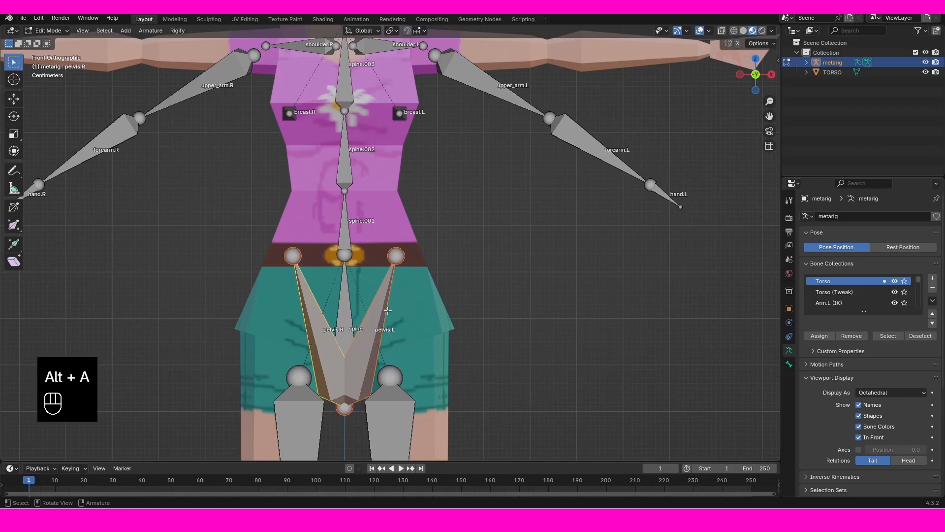
key("x")
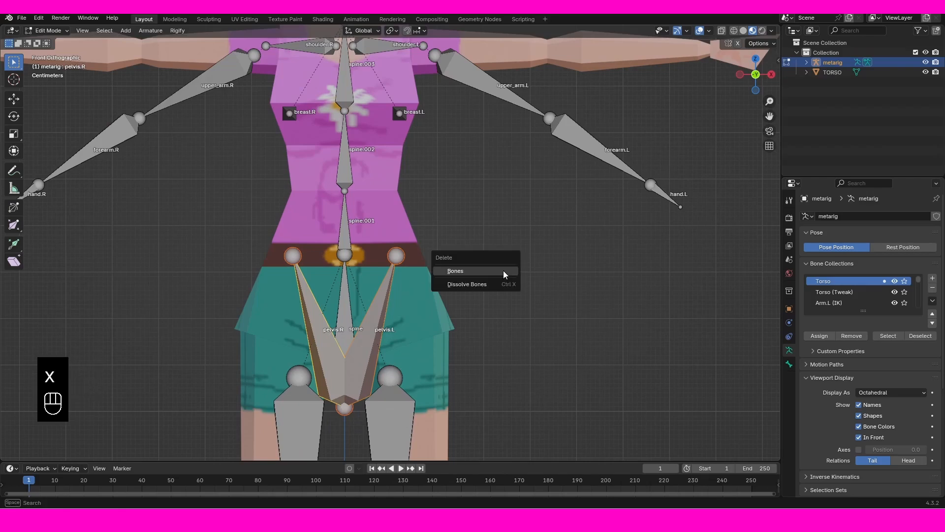
left_click(503, 270)
Delete the breast.R and breast.L bones from the metarig.
middle_click_drag(409, 192, 419, 313, "shift")
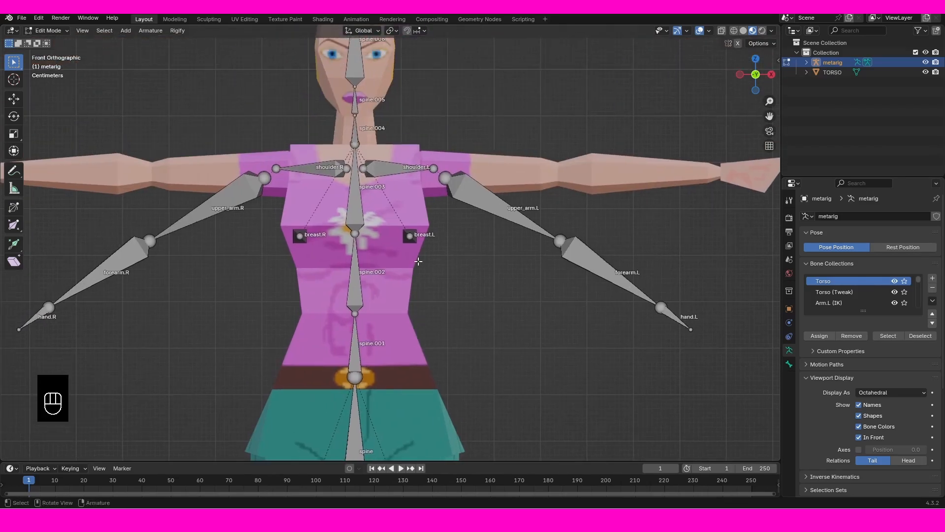
middle_click_drag(418, 262, 375, 279)
left_click(292, 247)
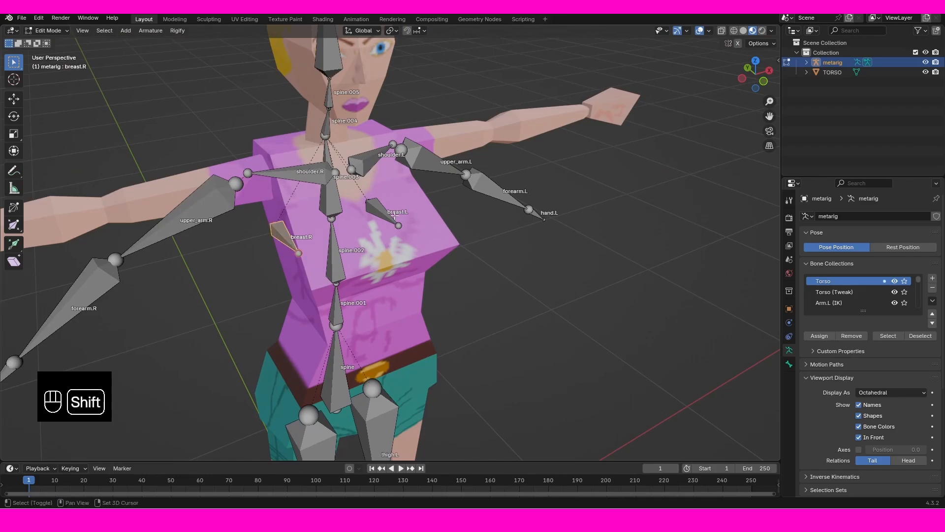
left_click(394, 216, "shift")
key("x")
left_click(394, 215)
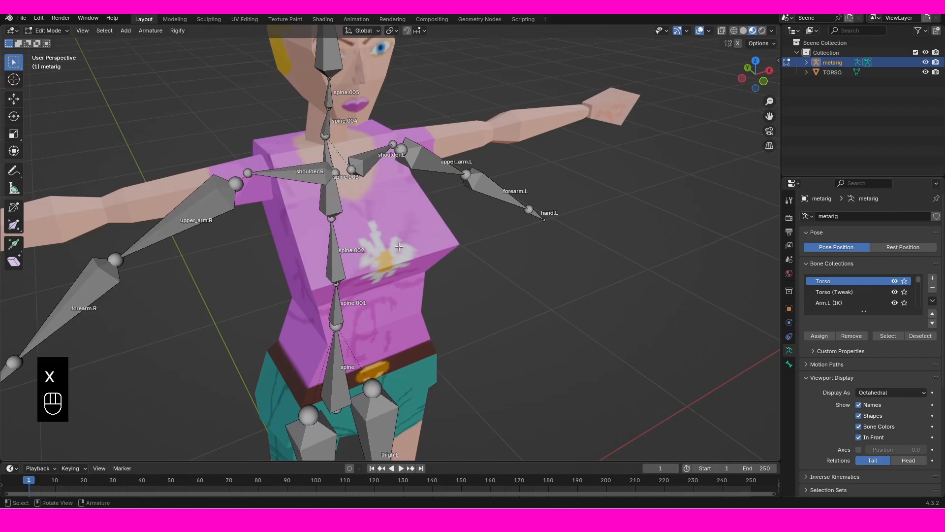
In front view, raise the lower end of the spine bone to the crotch of the character's shorts.
key("KP_1")
key("KP_1")
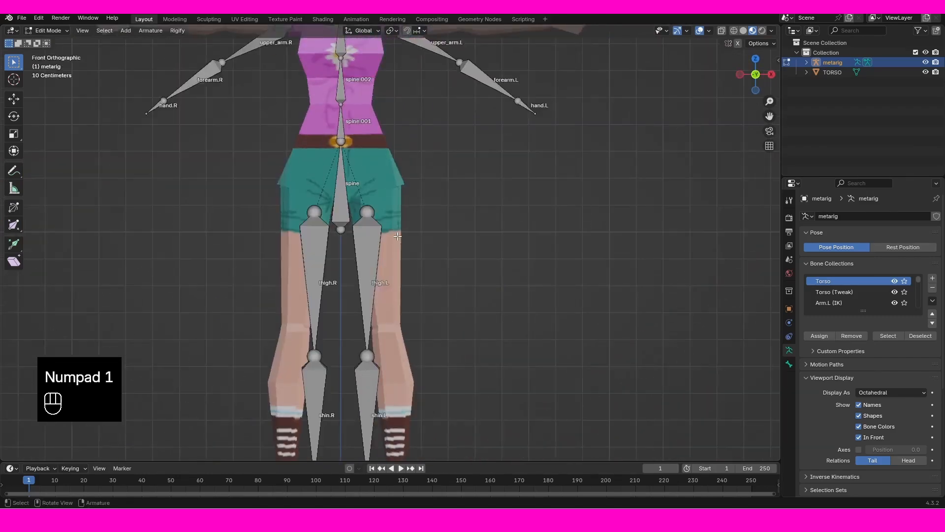
scroll(381, 228, "up", 3)
middle_click_drag(381, 228, 454, 329, "shift")
middle_click_drag(384, 325, 380, 341, "shift")
left_click(381, 340)
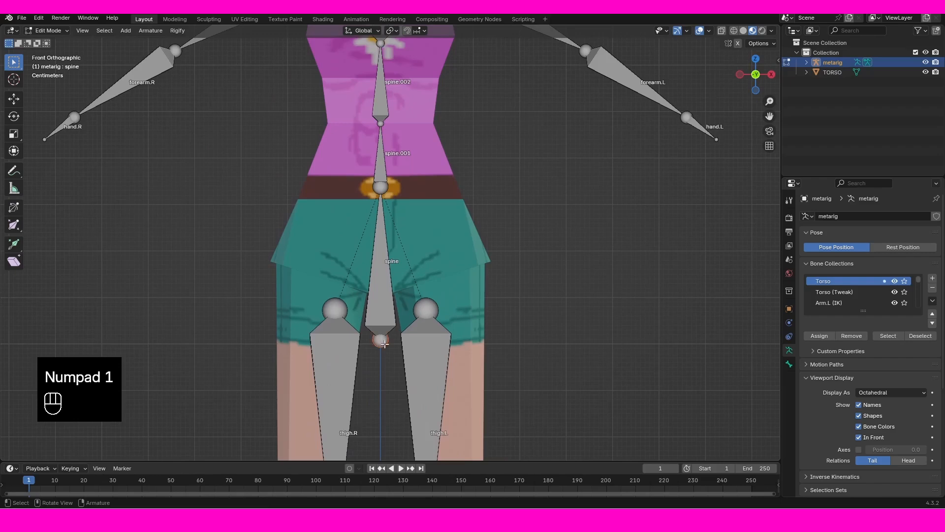
key("g")
left_click(397, 319)
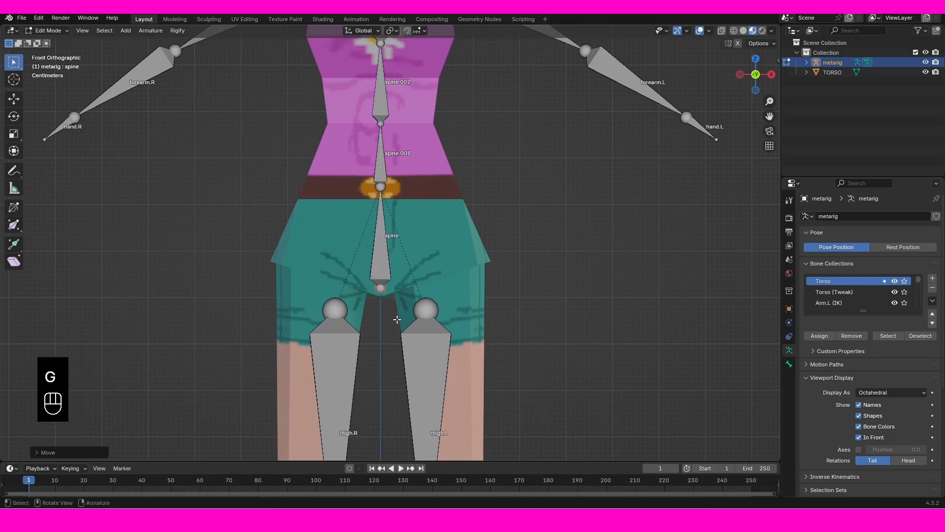
In right side view, move the joints at both ends of spine.002 forward along Y into the middle of the torso.
middle_click_drag(407, 156, 407, 281, "shift")
middle_click_drag(431, 183, 434, 217, "shift")
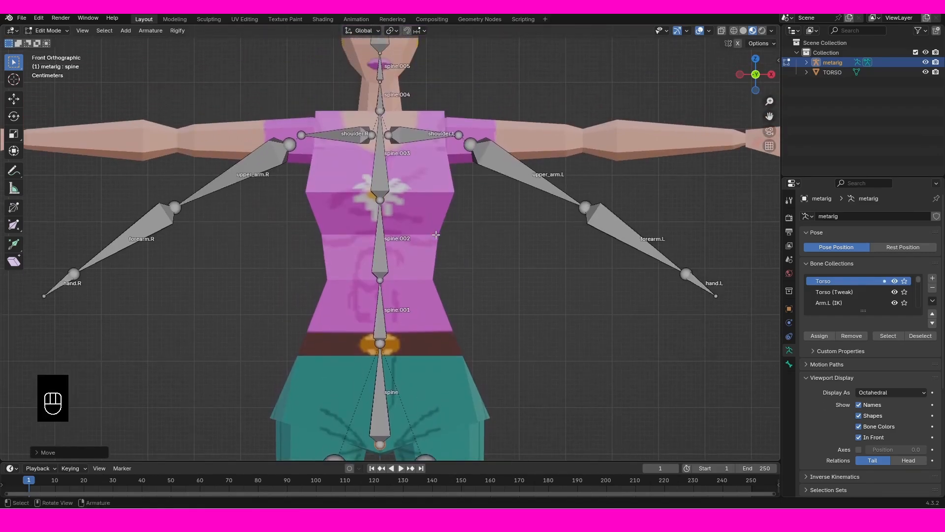
key("KP_3")
middle_click_drag(452, 255, 405, 213, "shift")
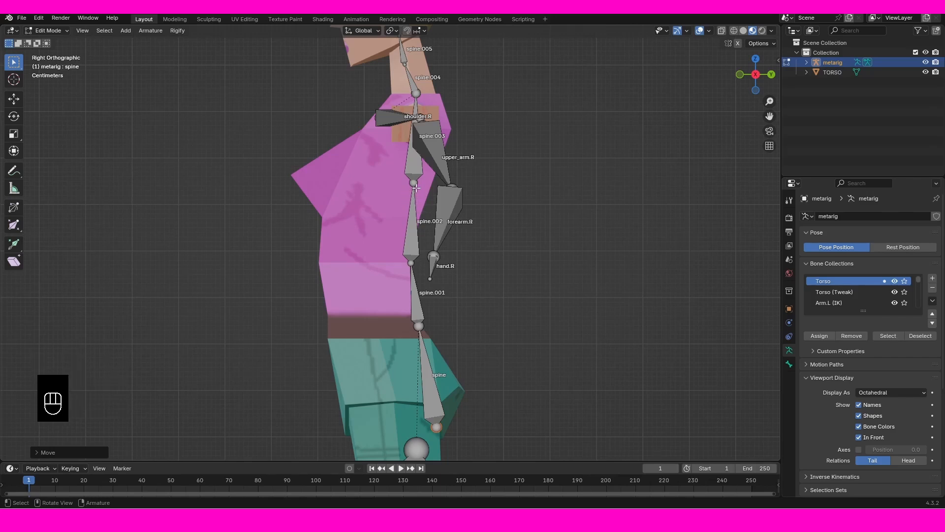
left_click(414, 207)
key("g")
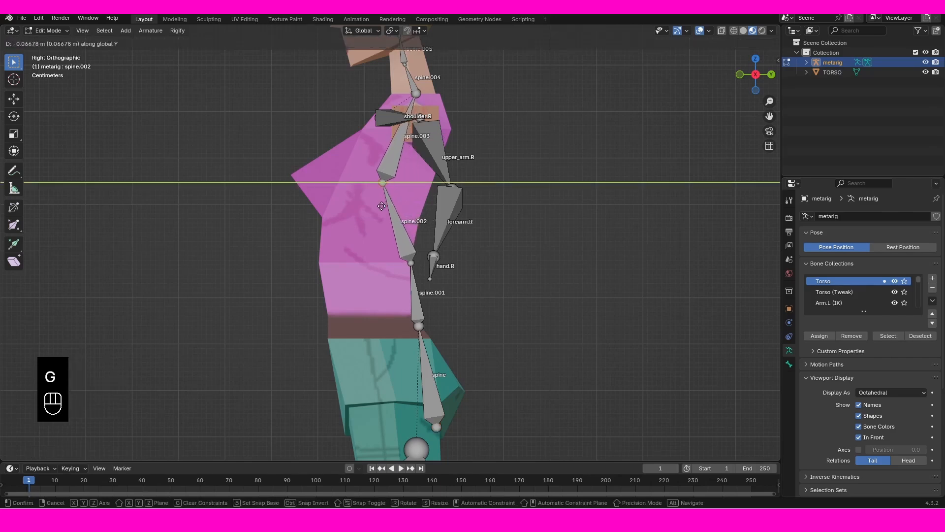
left_click(398, 240)
left_click(410, 265)
key("g")
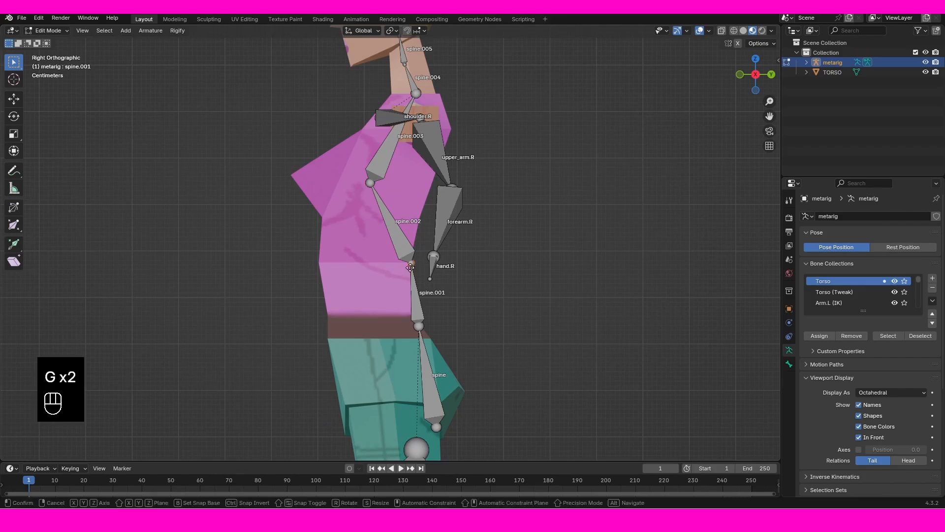
left_click(361, 279)
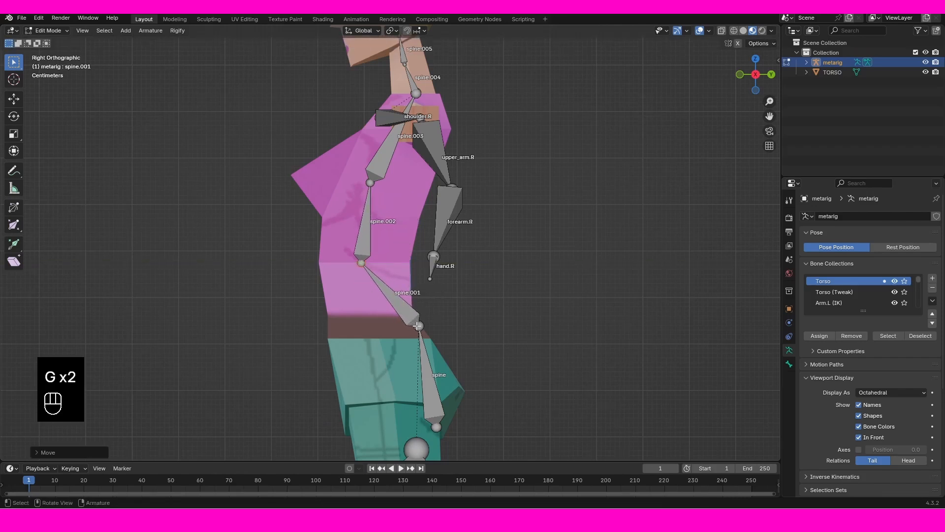
Move the waist joint between spine and spine.001 forward about 0.1 m along Y, and shift the spine's base forward.
left_click(418, 325)
key("g")
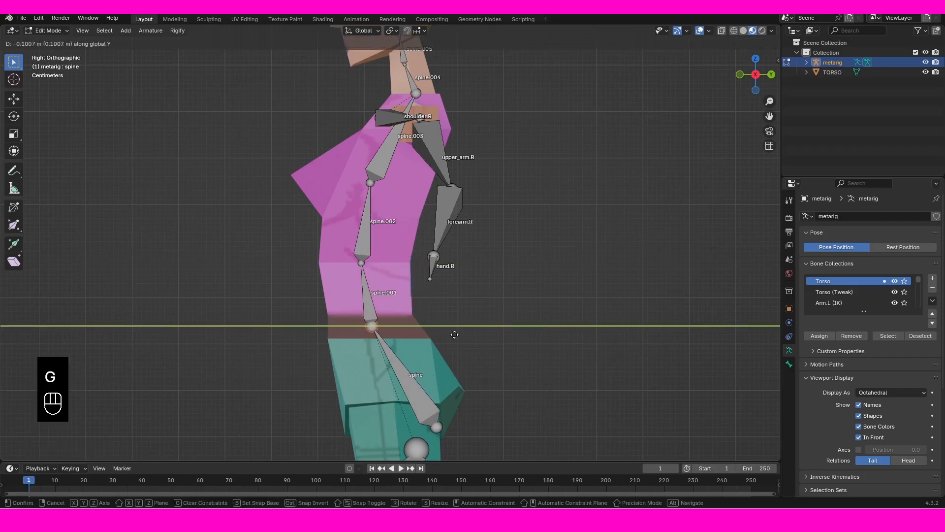
left_click(455, 335)
left_click(442, 427)
key("g")
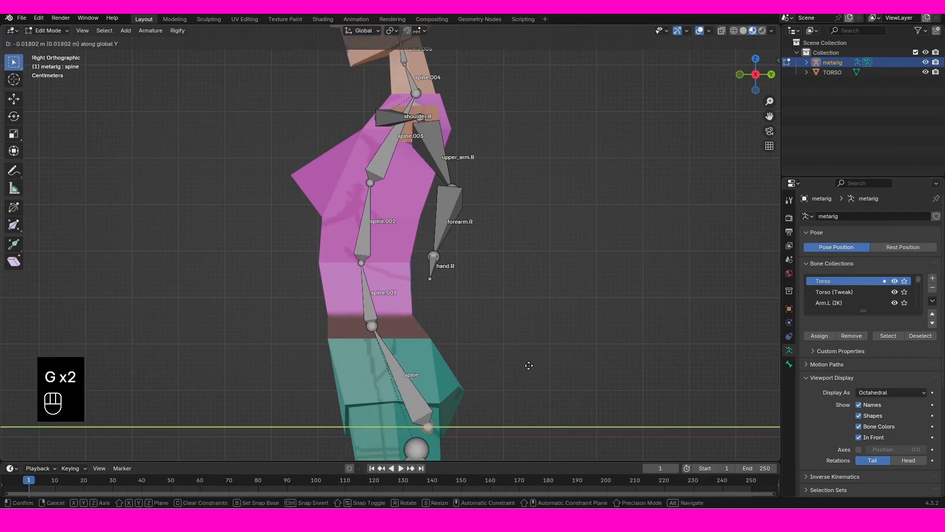
left_click(503, 371)
Select the upper joint of thigh.L in front view and enable X-axis mirrored editing for the armature.
middle_click_drag(361, 182, 371, 290)
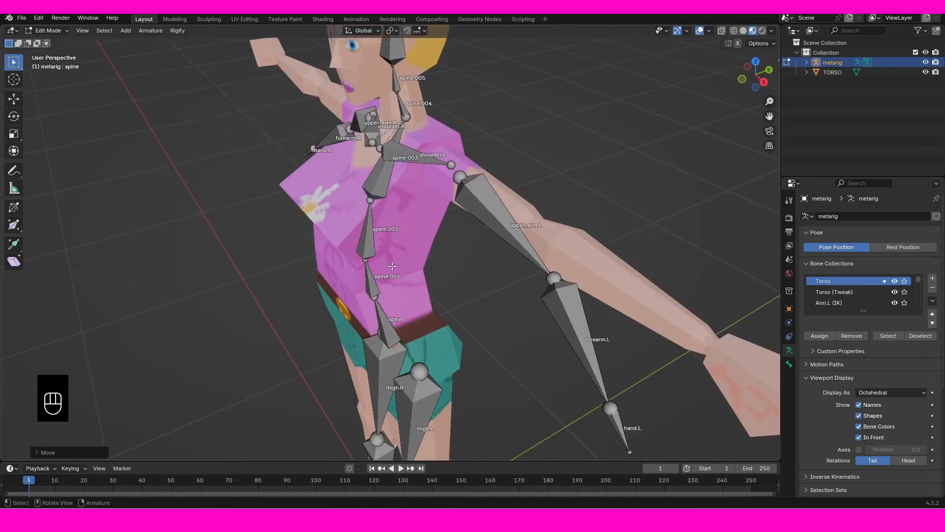
key("KP_1")
scroll(432, 173, "up", 5)
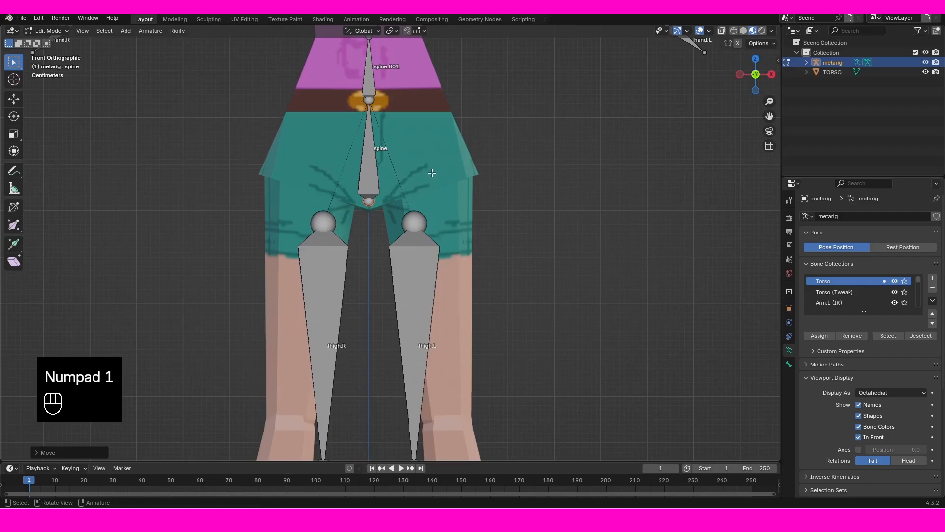
left_click(420, 225)
key("g")
right_click(428, 197)
scroll(429, 184, "down", 4)
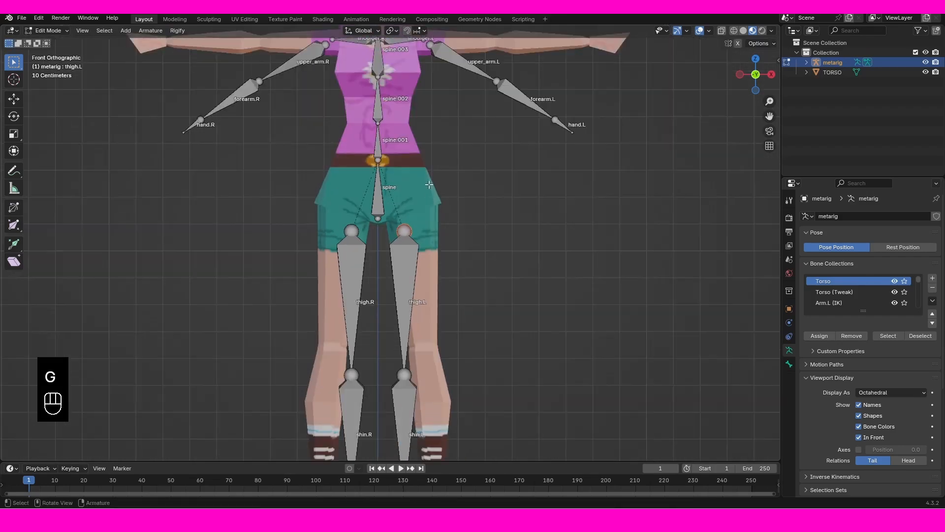
middle_click_drag(430, 184, 418, 279, "shift")
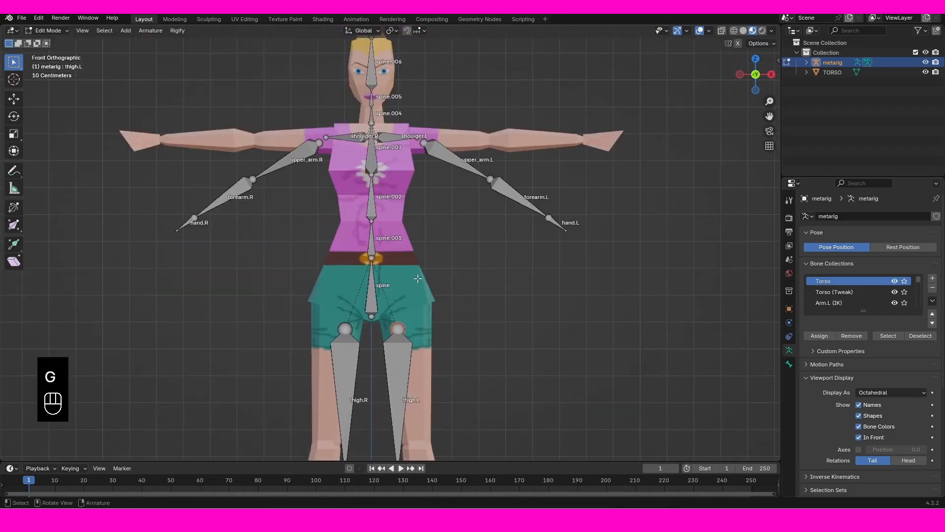
left_click(738, 43)
Move the upper joint of thigh.L up along Z and outward along X to the character's hip.
middle_click_drag(412, 294, 399, 147, "shift")
scroll(399, 146, "up", 2)
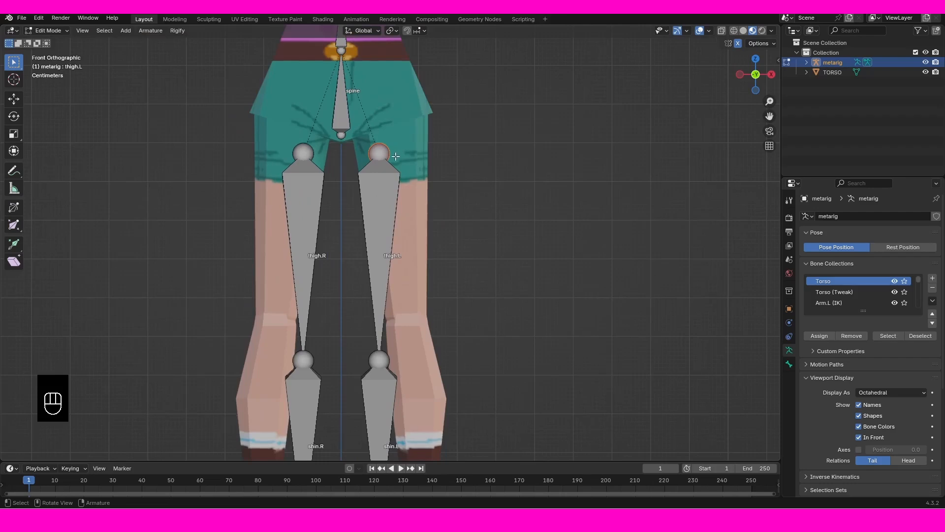
key("g")
right_click(395, 138)
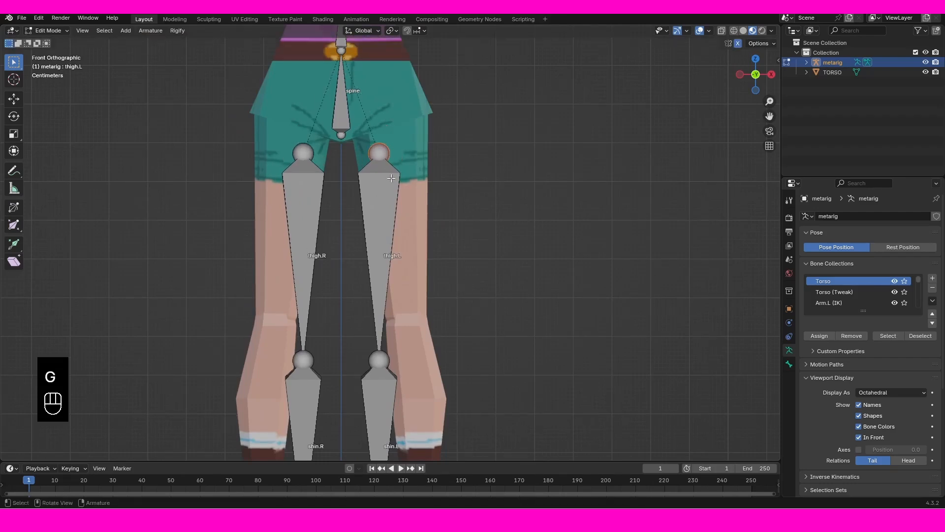
middle_click_drag(396, 191, 436, 306, "shift")
scroll(436, 306, "up", 3)
key("g")
middle_click(436, 290)
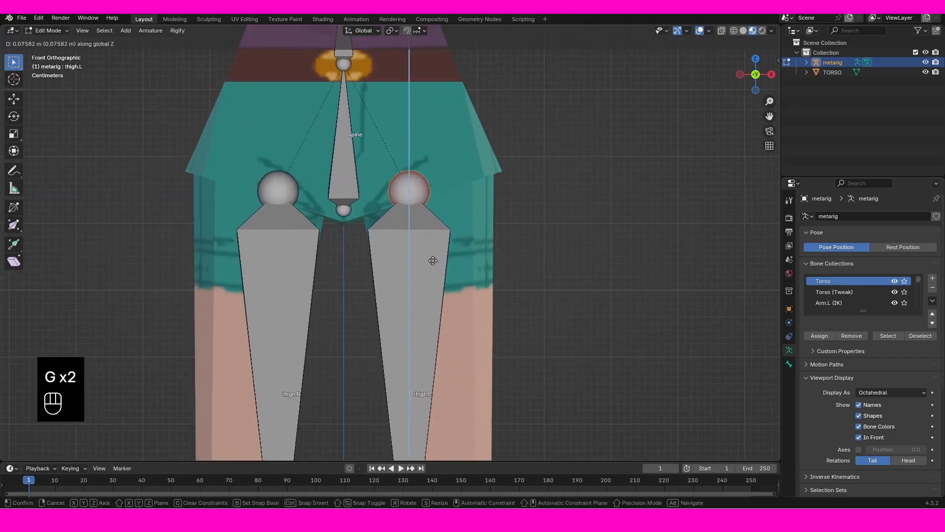
left_click(433, 233)
key("g")
middle_click(439, 235)
left_click(460, 237)
Move the knee joint between thigh.L and shin.L up along Z and outward along X to the character's knee.
scroll(454, 266, "down", 4)
middle_click_drag(450, 283, 422, 117, "shift")
left_click(369, 243)
key("g")
middle_click(369, 231)
left_click(369, 215)
key("g")
middle_click(374, 215)
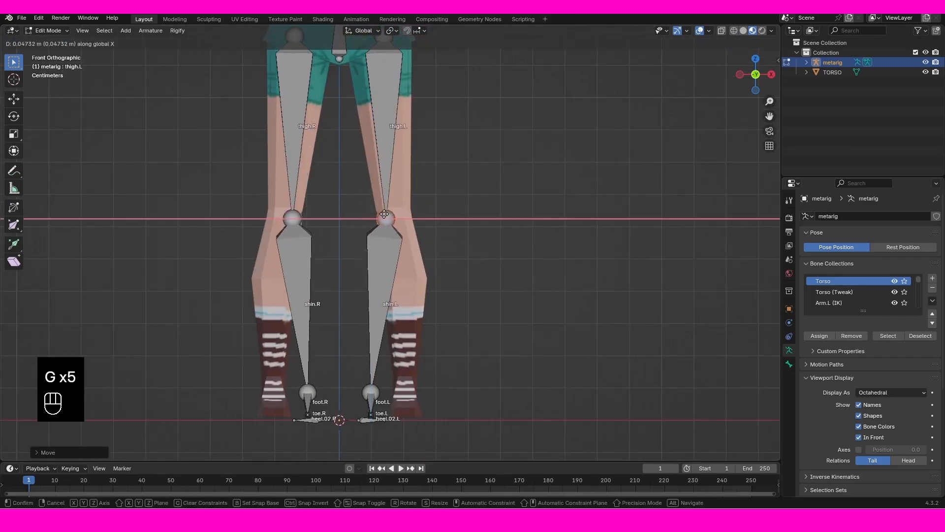
left_click(392, 214)
Move the left ankle joint with the foot, toe and heel bones outward along X into the character's boot.
left_click_drag(342, 354, 408, 442)
key("g")
middle_click(417, 438)
left_click(440, 434)
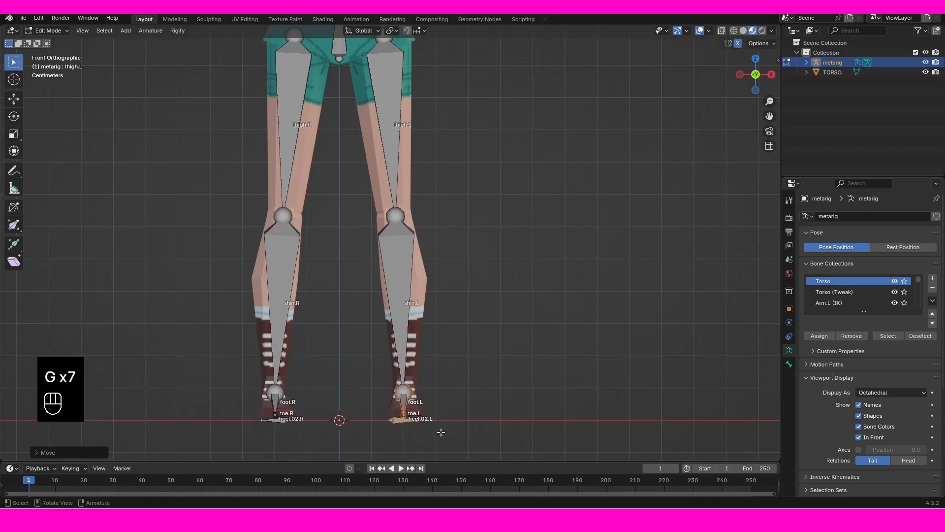
In right side view, raise the foot, toe and heel bones slightly along Z to fit inside the boot.
key("KP_3")
middle_click_drag(439, 430, 439, 376, "shift")
scroll(438, 332, "up", 2)
key("g")
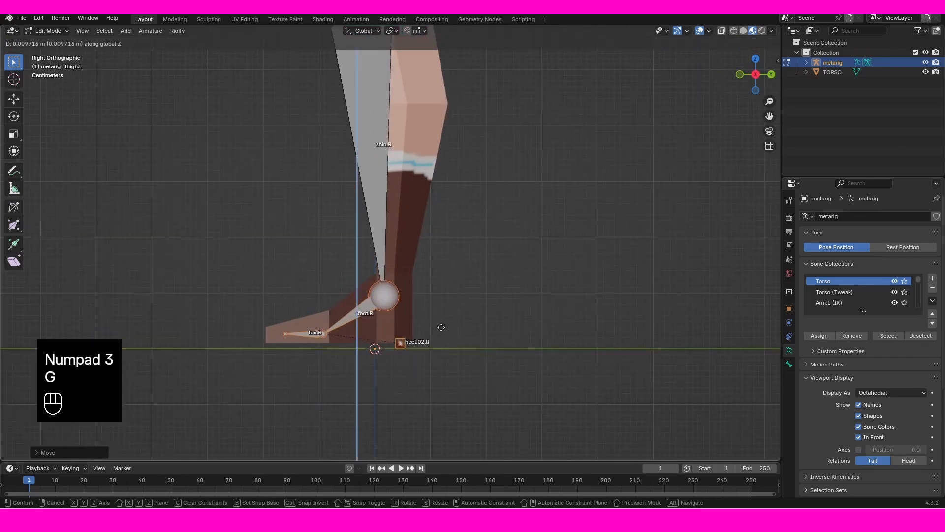
left_click(439, 323)
Move the toe bone's tip forward and down to the front of the boot, and its base joint back along Y.
left_click_drag(248, 289, 306, 338)
key("g")
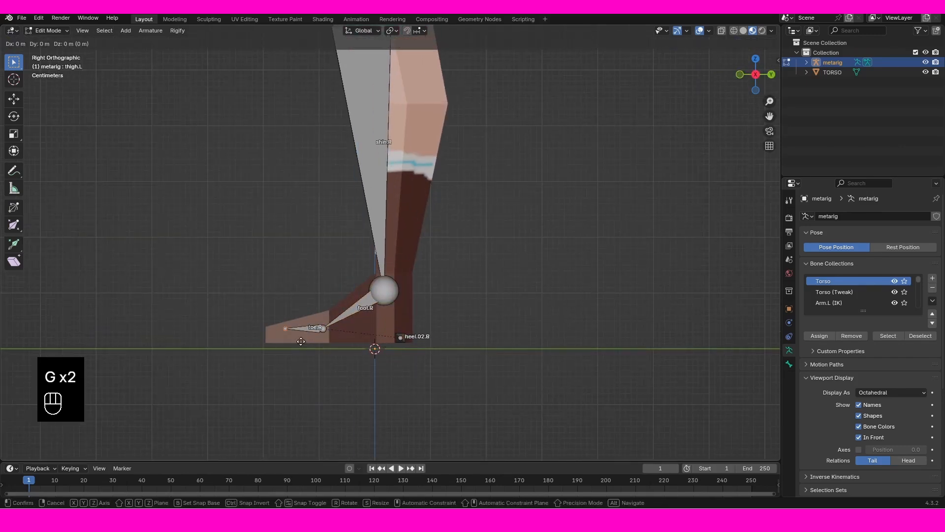
right_click(291, 342)
key("g")
middle_click(288, 344)
key("g")
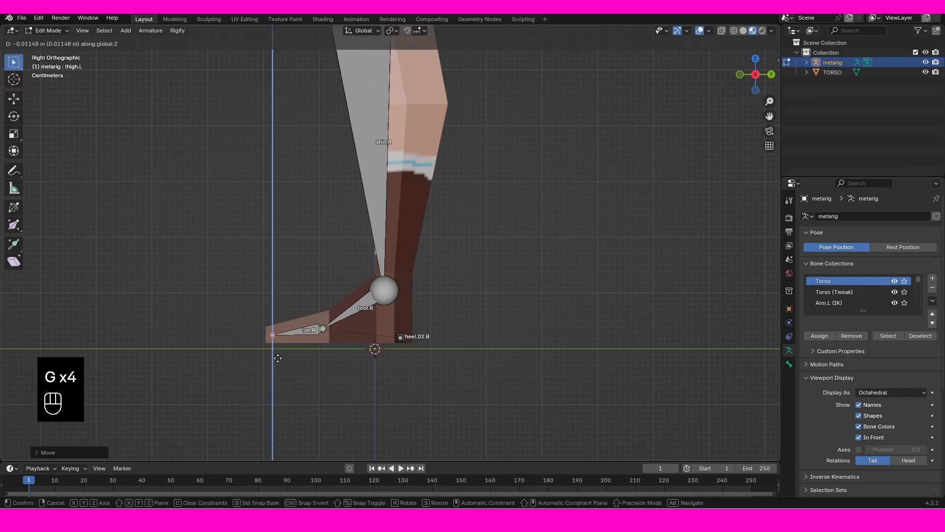
key("g")
key("g")
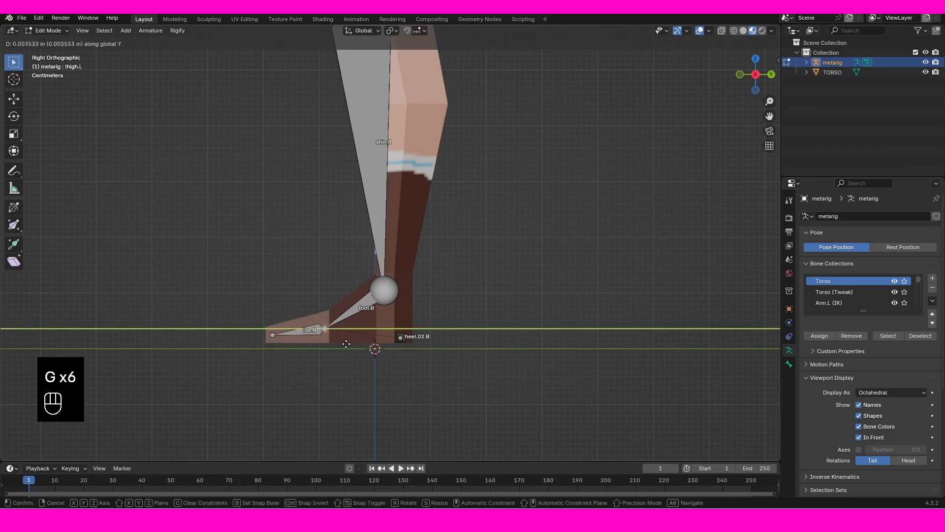
left_click(353, 342)
Fine-tune the position of the ankle joint between shin.L and foot.L within the boot in right side view.
left_click(381, 275)
left_click(381, 282)
key("g")
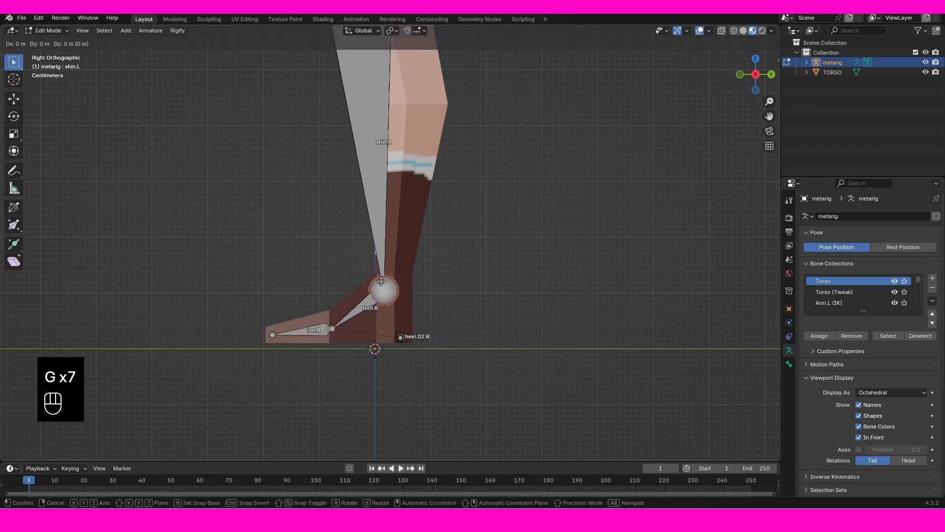
left_click(382, 285)
Move the hip joint at the upper end of thigh.L forward along Y by about 0.05 m.
middle_click_drag(424, 380, 403, 455, "shift")
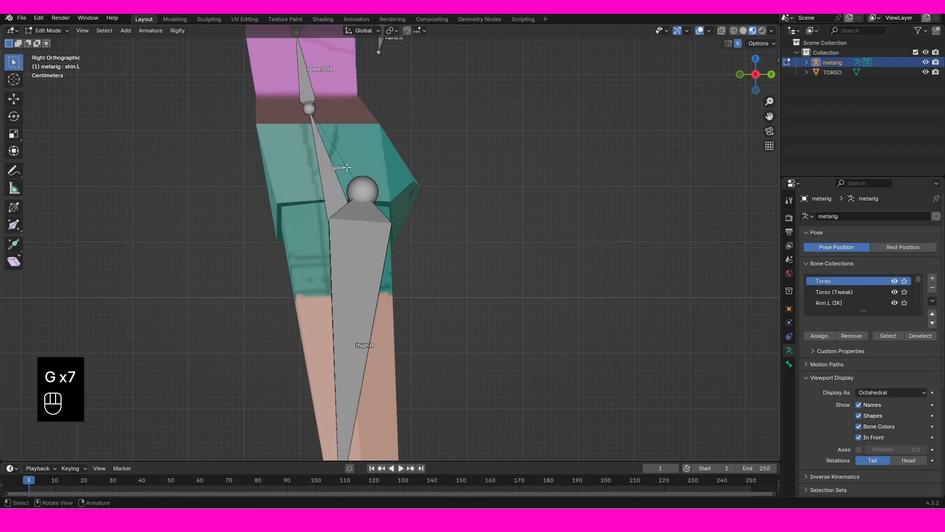
left_click(358, 183)
key("g")
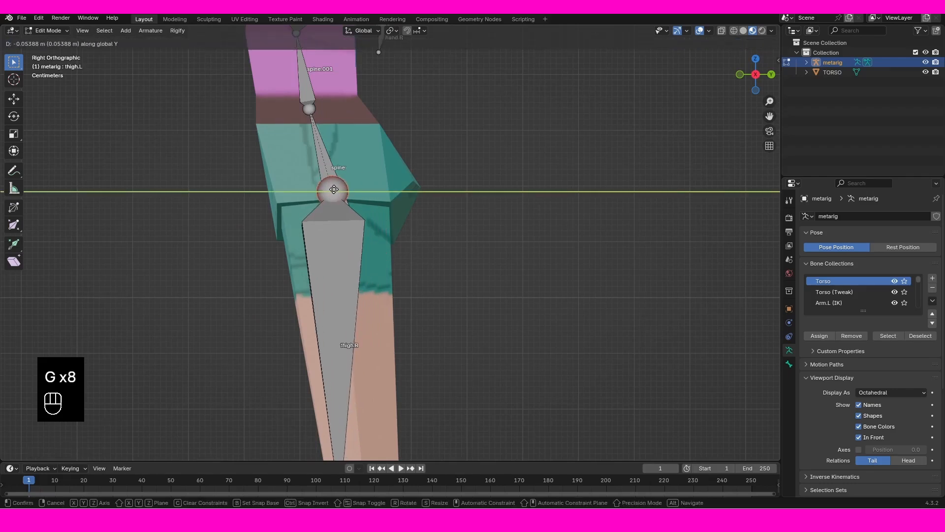
left_click(333, 189)
Move the knee joint between the thigh and shin bones back along Y by about 0.02 m in right side view.
scroll(340, 246, "down", 1)
middle_click_drag(342, 257, 329, 147, "shift")
scroll(319, 354, "down", 3)
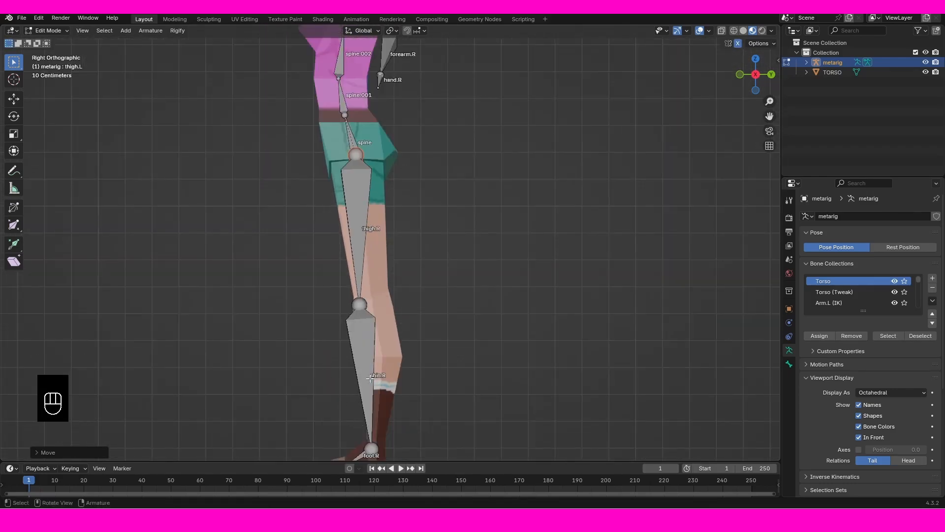
middle_click_drag(379, 415, 487, 226)
middle_click_drag(450, 200, 350, 291)
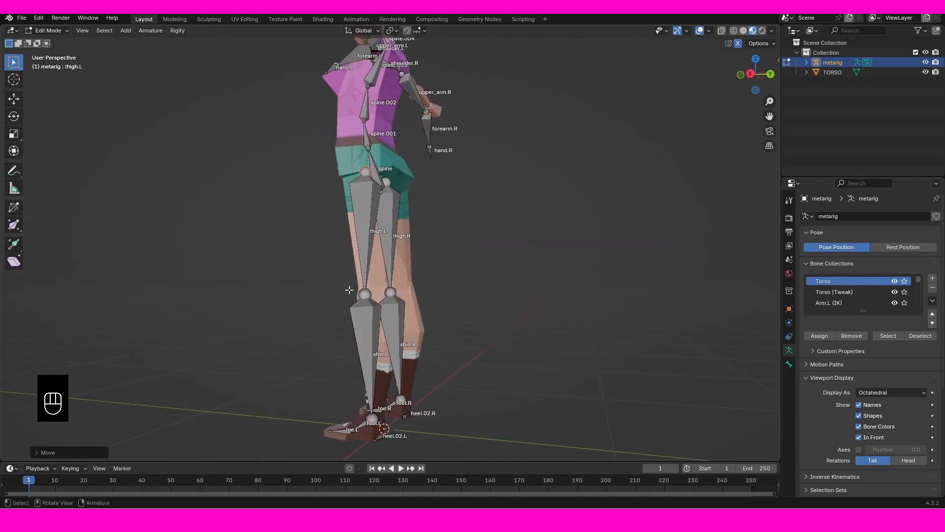
key("KP_3")
key("g")
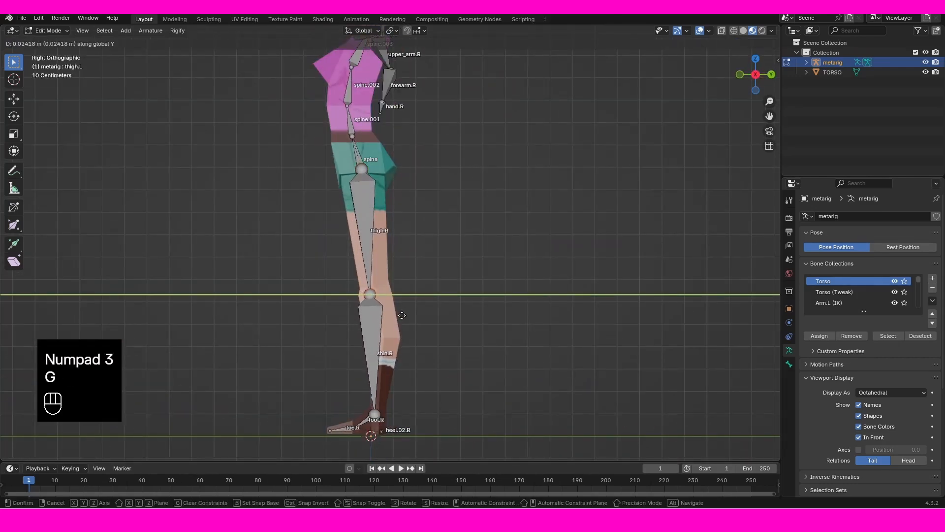
left_click(397, 314)
middle_click_drag(397, 314, 370, 347, "shift")
key("g")
middle_click(368, 344)
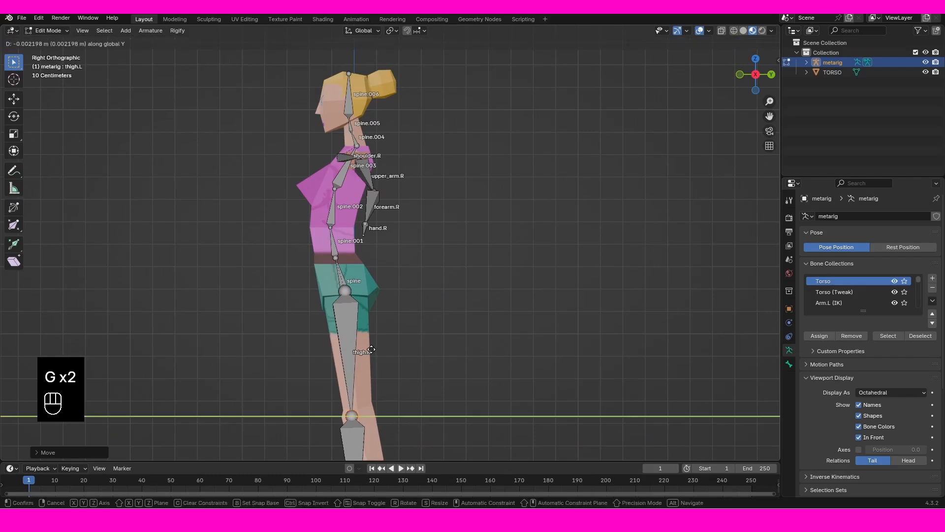
left_click(355, 300)
Delete the spine.006 bone from the character's head.
middle_click_drag(347, 258, 334, 314, "shift")
middle_click_drag(335, 314, 443, 323)
key("KP_3")
middle_click_drag(427, 287, 452, 222, "shift")
scroll(504, 395, "up", 3)
middle_click_drag(443, 217, 449, 330, "shift")
scroll(448, 331, "up", 2)
middle_click_drag(432, 332, 429, 299, "shift")
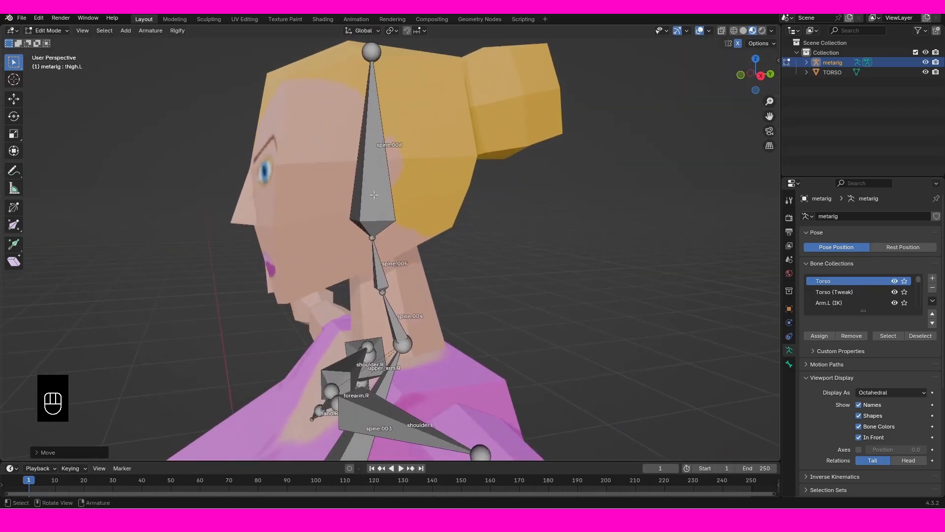
left_click(363, 157)
middle_click_drag(363, 157, 386, 184)
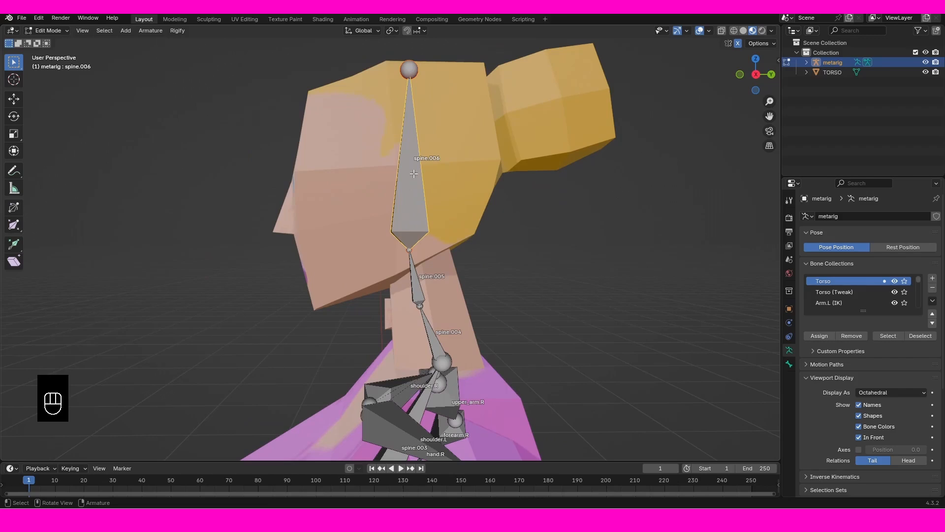
key("x")
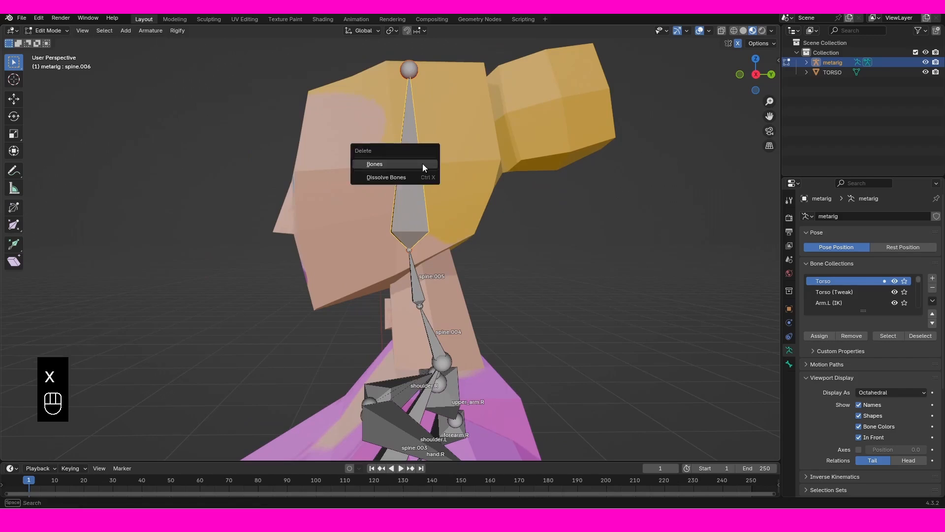
left_click(422, 163)
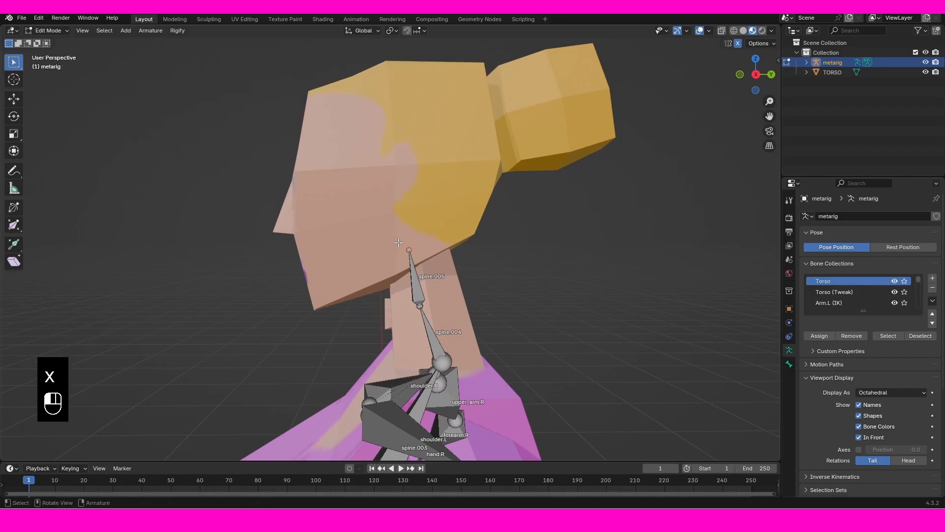
Extend the tip of spine.005 to the top of the head and raise its base joint to the top of the neck.
key("g")
left_click(418, 76)
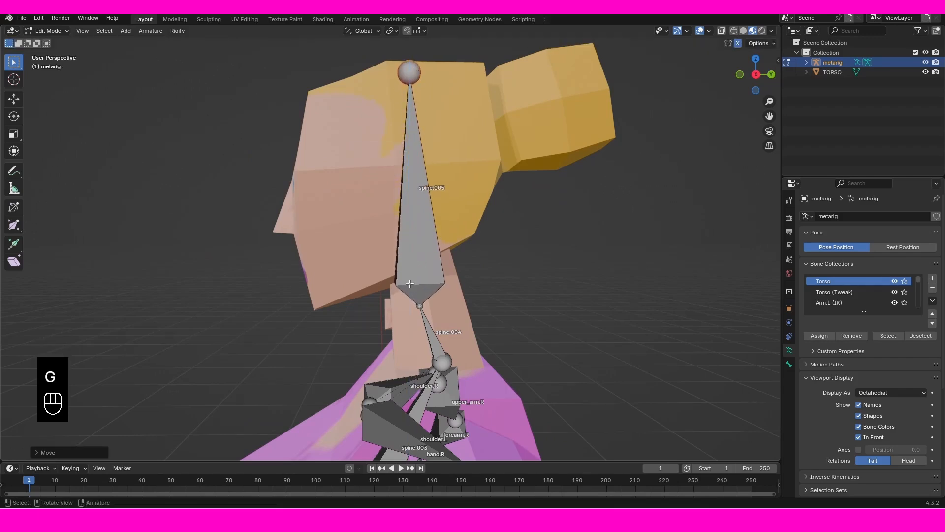
left_click(422, 305)
key("g")
left_click(442, 296)
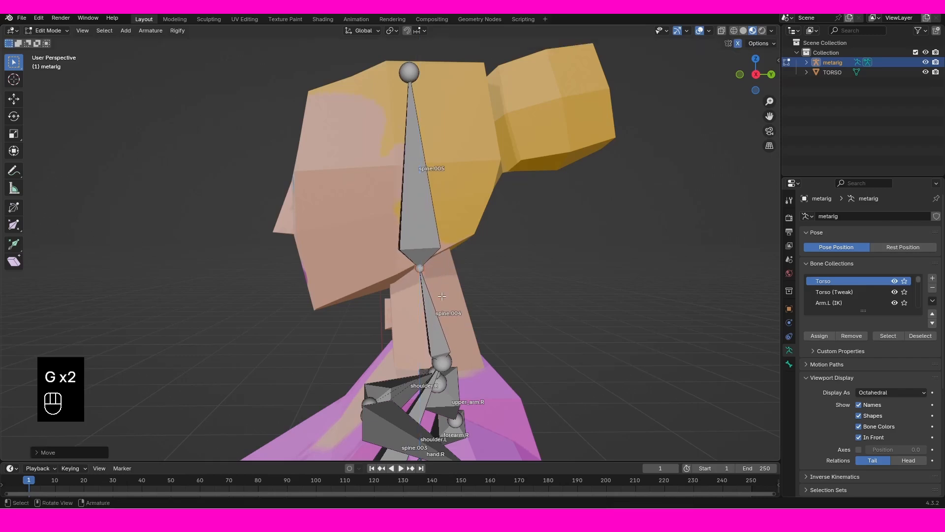
Lower the joint between spine.003 and spine.004 to just below the base of the neck in right side view.
left_click(443, 362)
key("g")
left_click(441, 367)
key("KP_3")
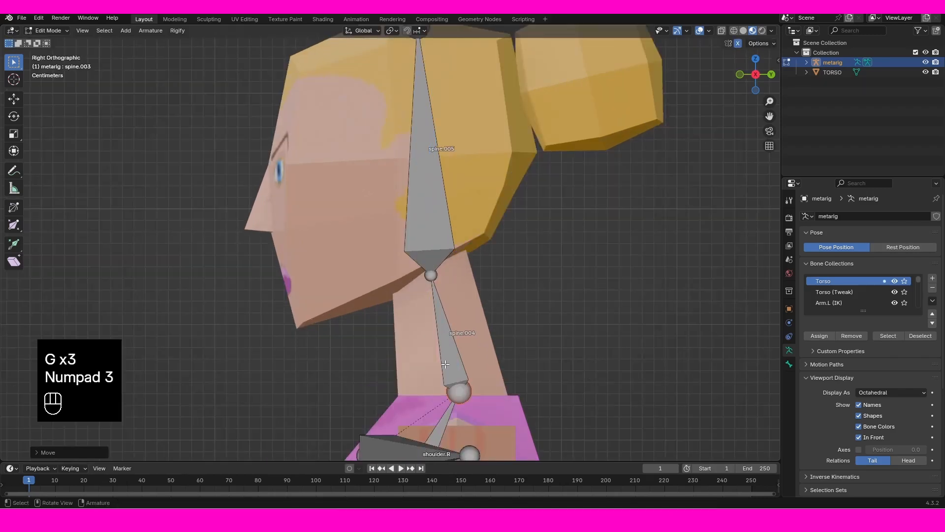
key("ctrl+z")
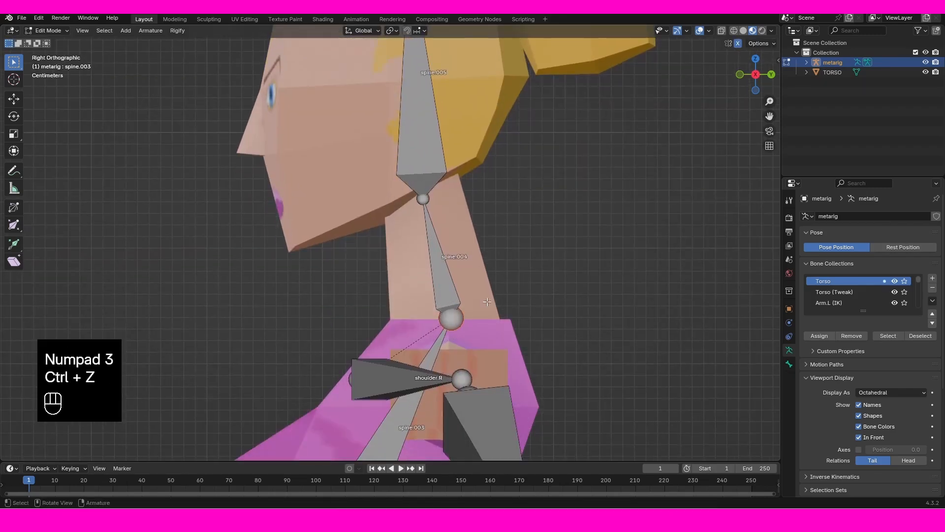
key("g")
left_click(497, 274)
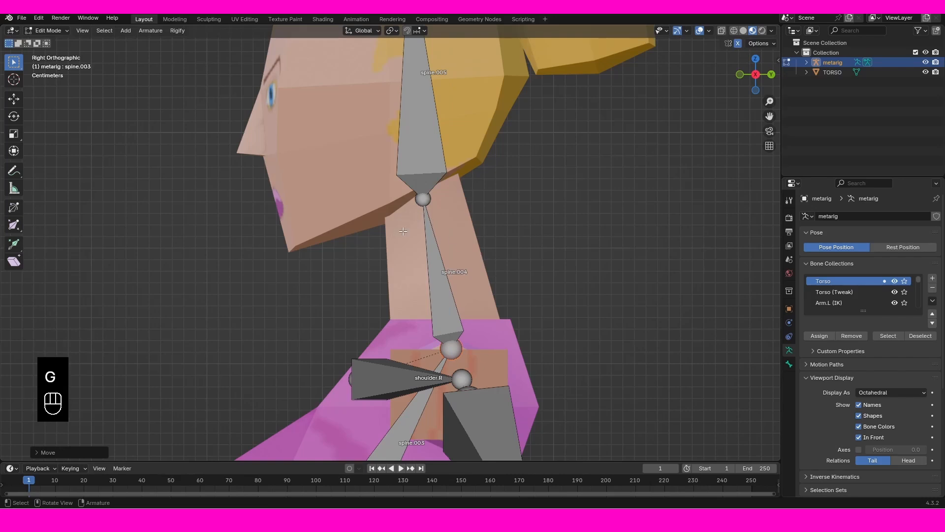
key("g")
left_click(458, 171)
Move the inner end of shoulder.L outward from the spine and adjust its height within the upper chest.
middle_click_drag(459, 171, 379, 289)
key("KP_1")
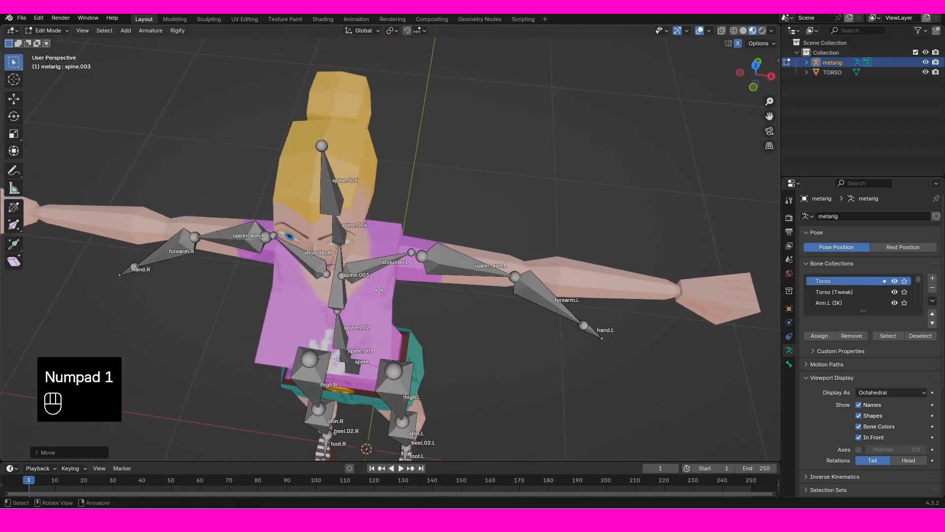
left_click(340, 276)
key("g")
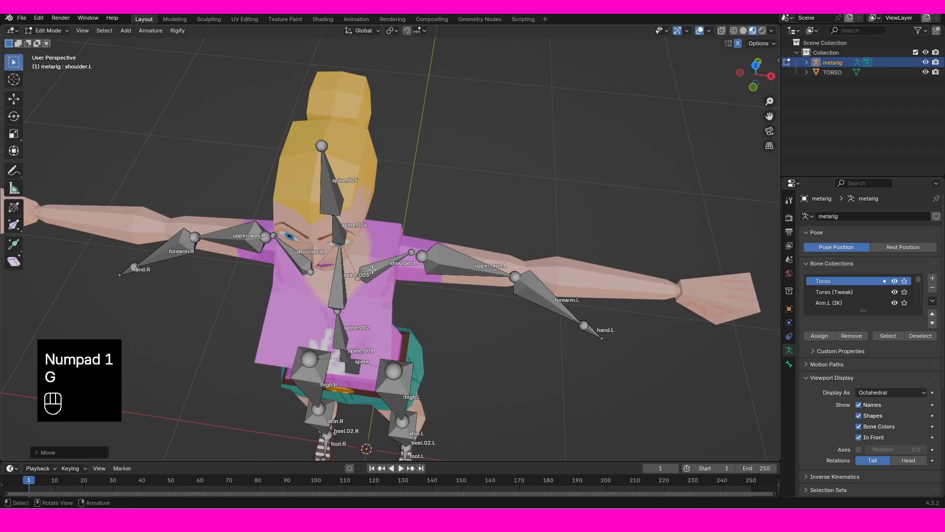
key("g")
Move the joint between shoulder.L and upper_arm.L inward along X, and readjust the shoulder bone's inner end.
key("g")
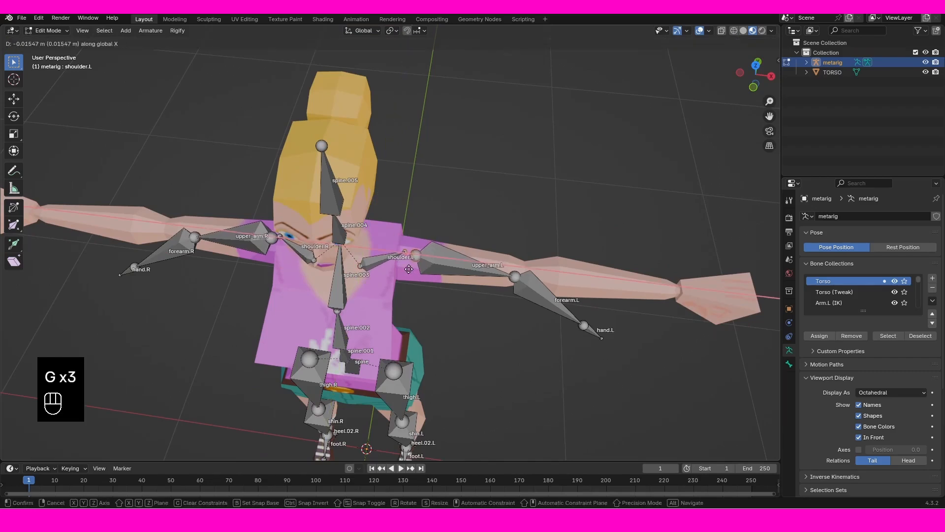
left_click(394, 276)
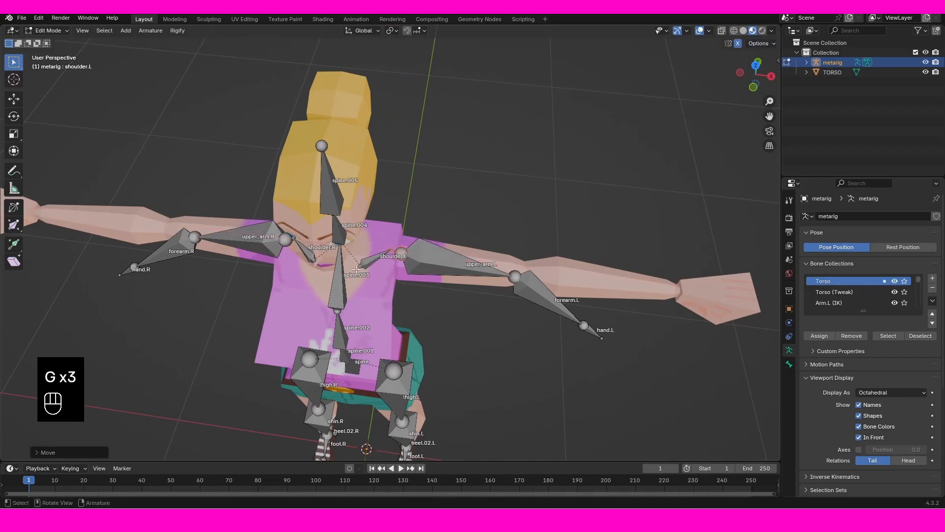
key("g")
left_click(363, 254)
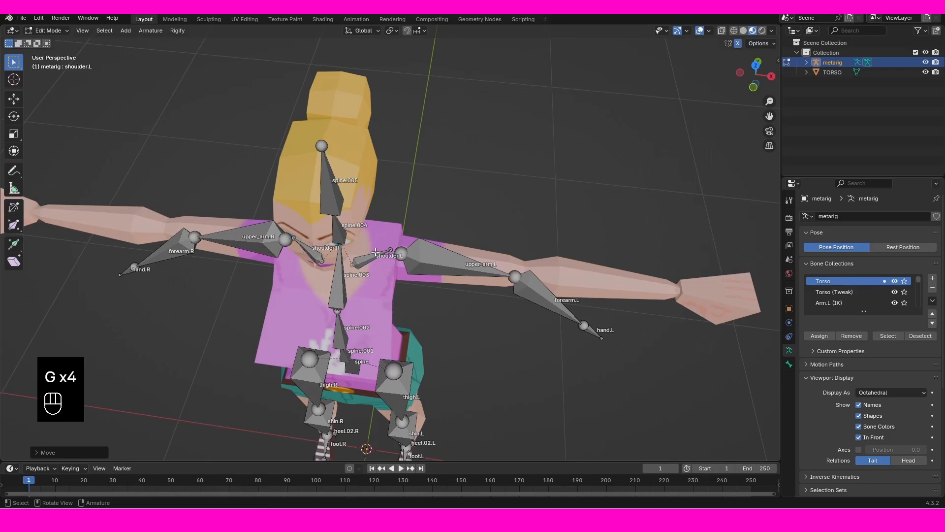
In front view, raise the elbow joint between upper_arm.L and forearm.L to the character's elbow.
key("KP_1")
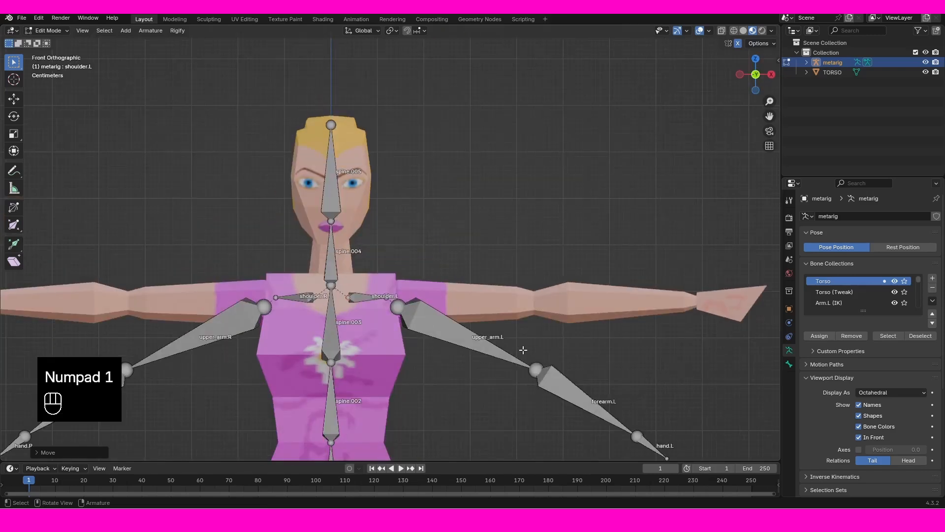
left_click(536, 368)
key("g")
left_click(589, 371)
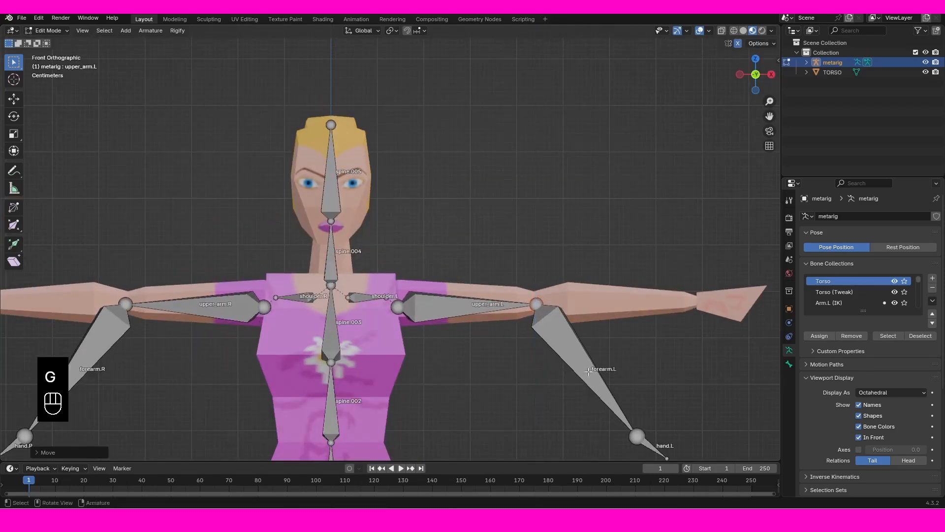
Move the wrist joint between forearm.L and hand.L to the character's wrist, and place the hand bone's tip inside the hand.
left_click(637, 436)
middle_click_drag(637, 435, 608, 310, "shift")
key("g")
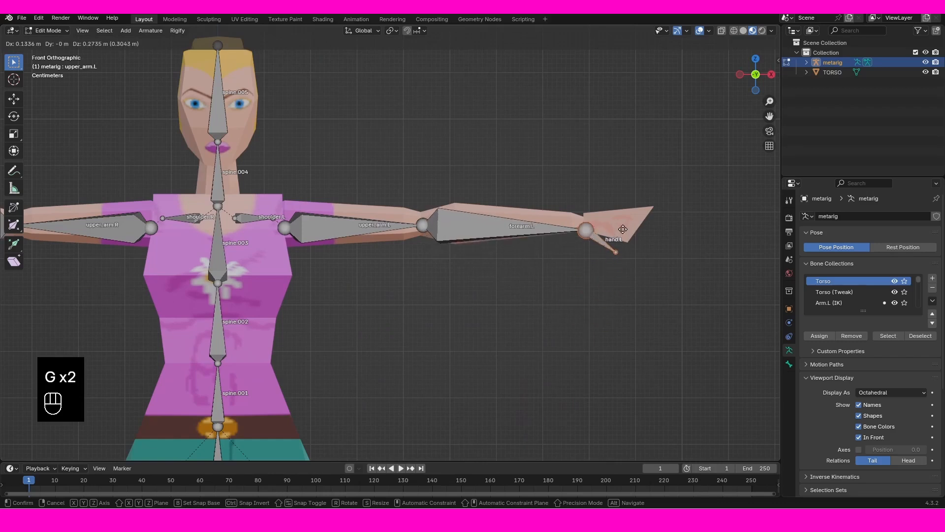
left_click(622, 221)
left_click(615, 251)
key("g")
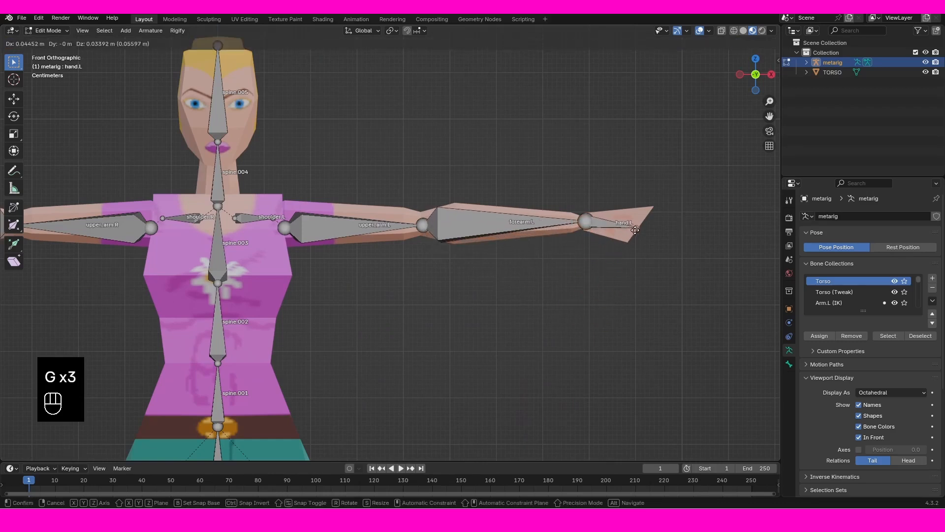
left_click(636, 226)
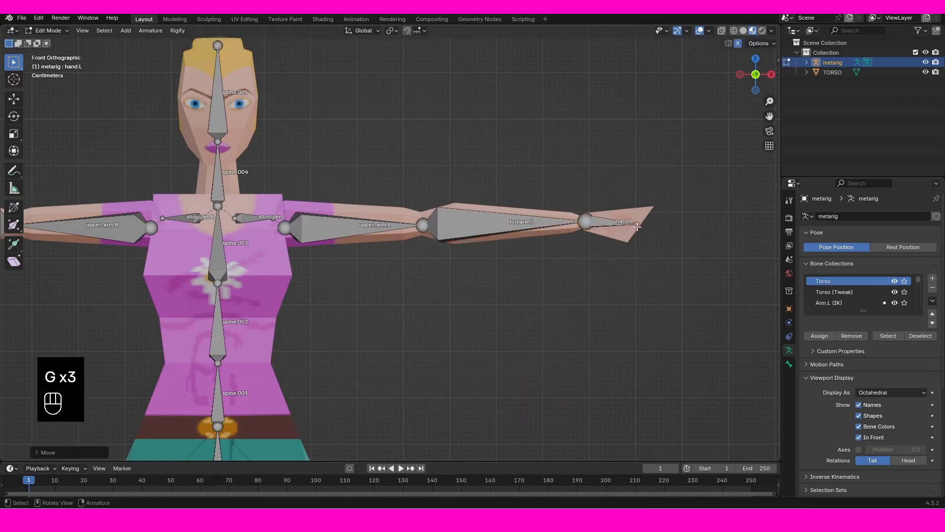
In top view, move the left elbow joint forward along Y by about 0.08 m into the arm.
middle_click_drag(231, 246, 397, 280, "shift")
key("KP_7")
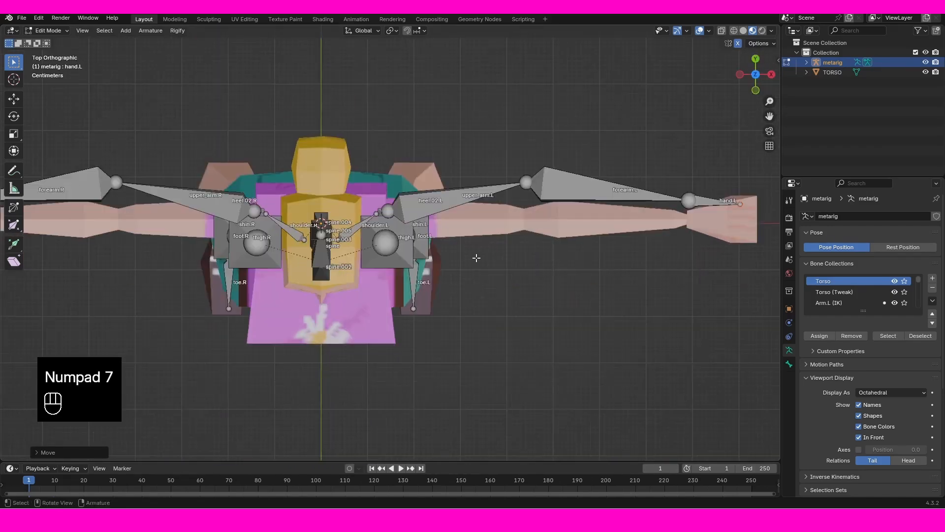
left_click(531, 189)
key("g")
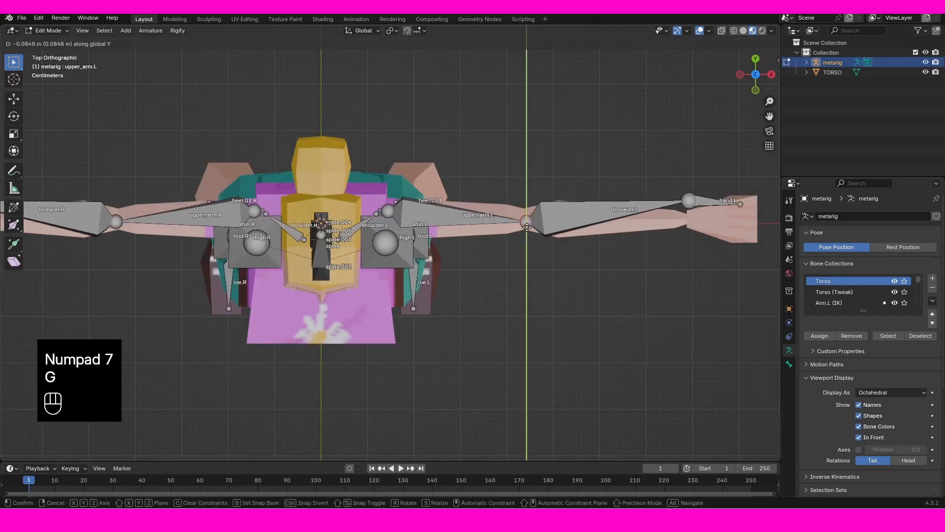
left_click(531, 226)
Move the hand.L bone forward along Y into the hand, and extend its tip outward along X by about 0.025 m.
middle_click_drag(686, 200, 473, 189, "shift")
key("g")
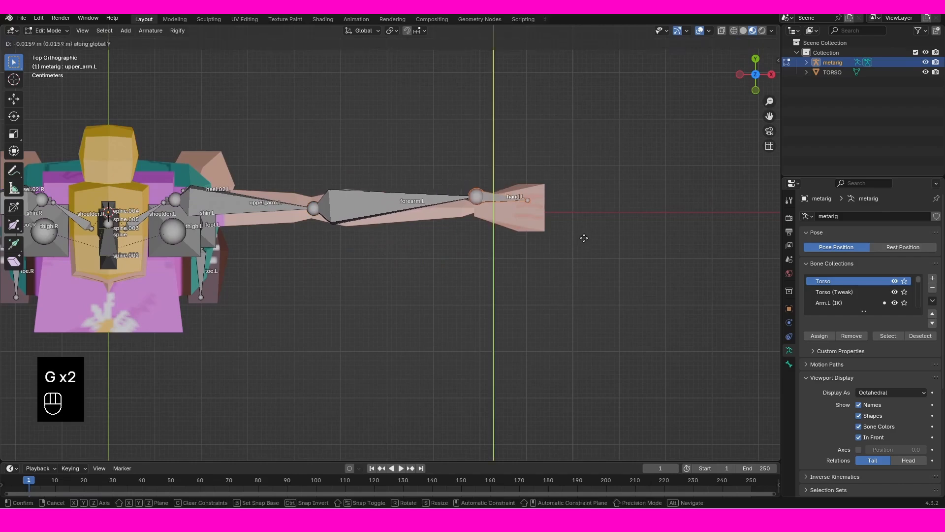
left_click(523, 196)
key("g")
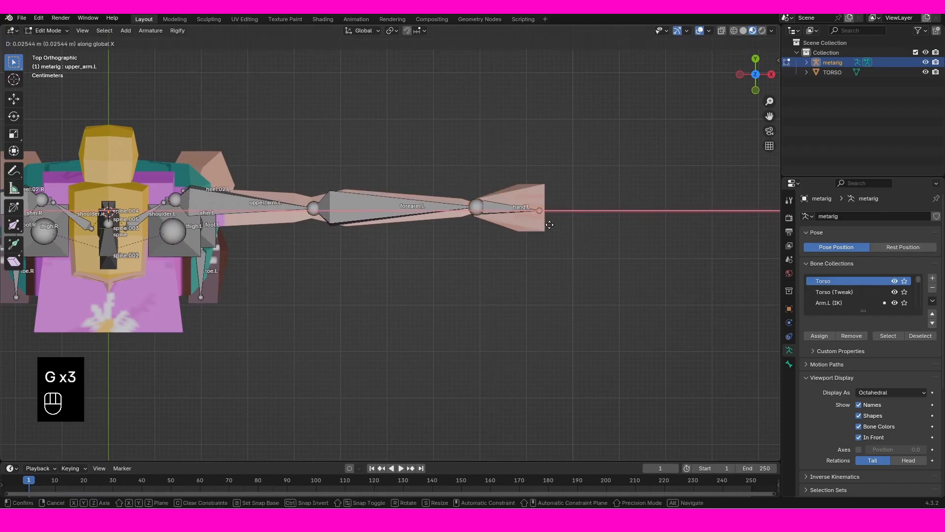
left_click(547, 224)
Examine how the metarig bones fit the whole body from the front and the side.
key("KP_1")
middle_click_drag(405, 337, 599, 95, "shift")
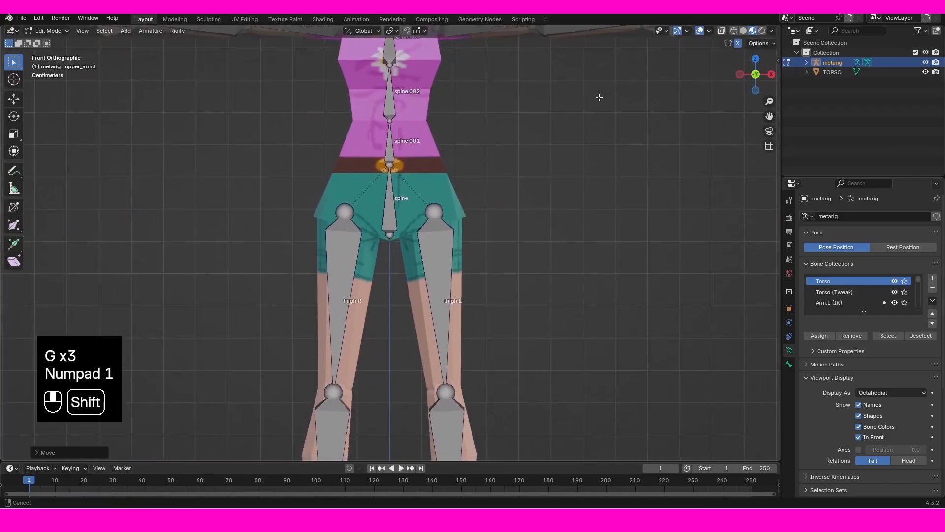
scroll(473, 124, "down", 4)
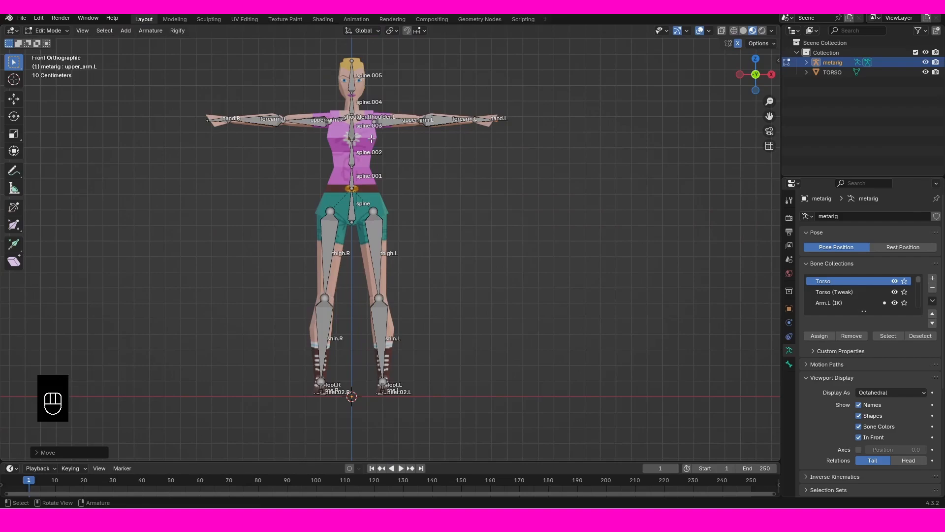
scroll(372, 139, "up", 3)
middle_click_drag(372, 139, 291, 253)
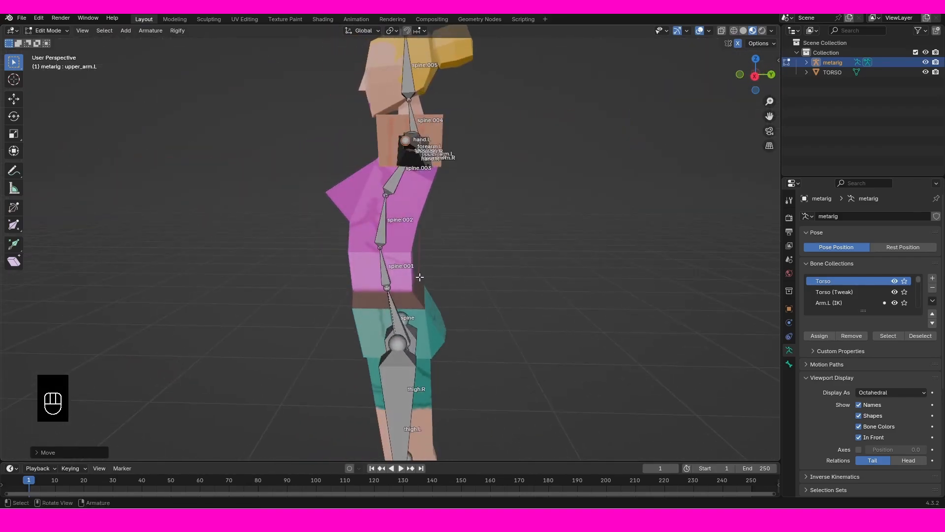
middle_click_drag(418, 274, 417, 170)
key("KP_1")
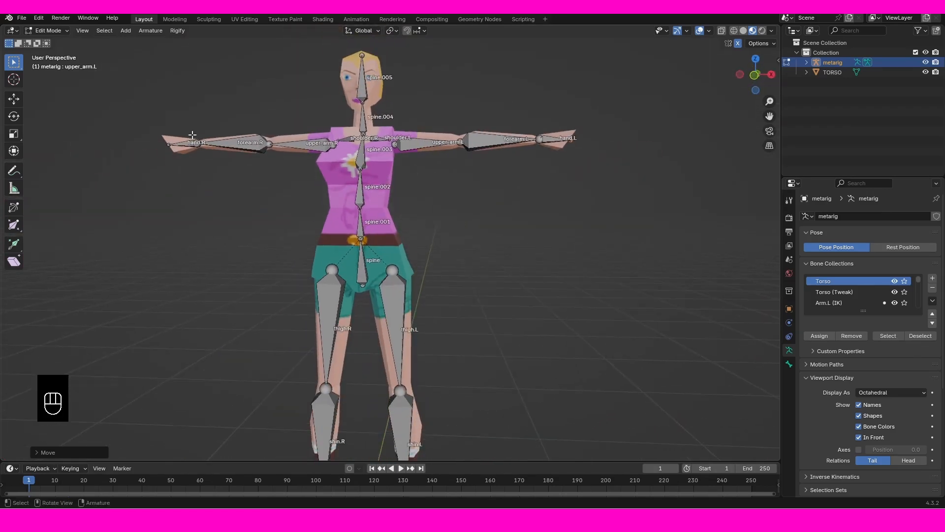
Switch the metarig from Edit Mode to Object Mode.
left_click(48, 31)
left_click(49, 42)
scroll(432, 244, "down", 2)
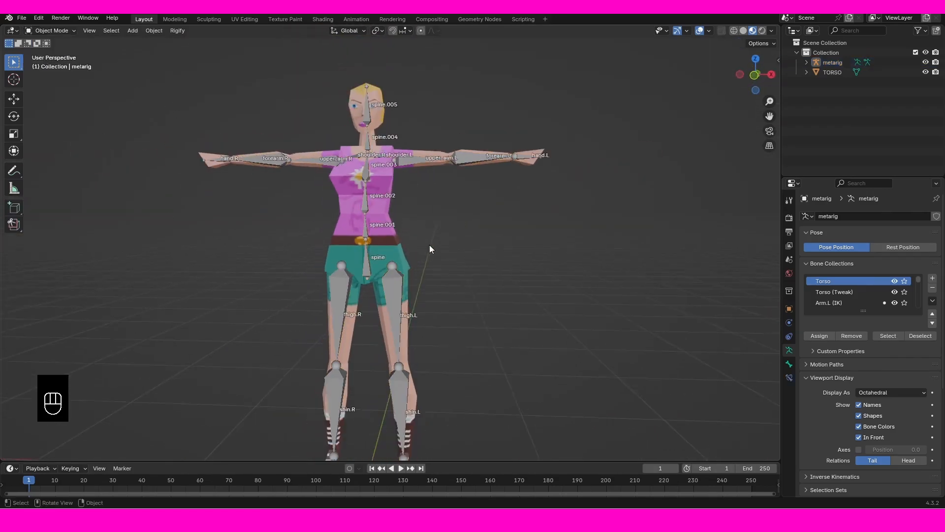
Parent the TORSO mesh to the metarig using Armature Deform With Automatic Weights.
middle_click_drag(437, 242, 387, 185, "shift")
left_click(388, 185)
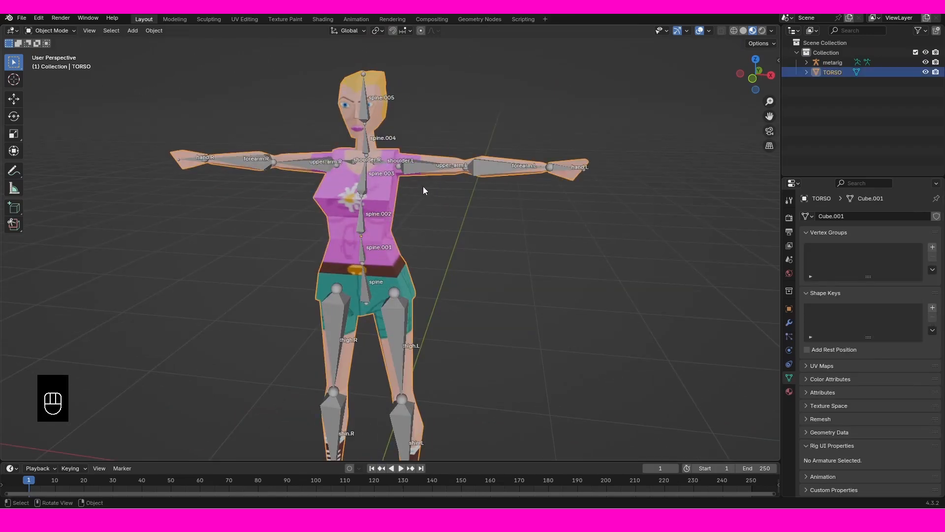
left_click(426, 171)
scroll(421, 214, "up", 3)
middle_click_drag(430, 277, 364, 355, "shift")
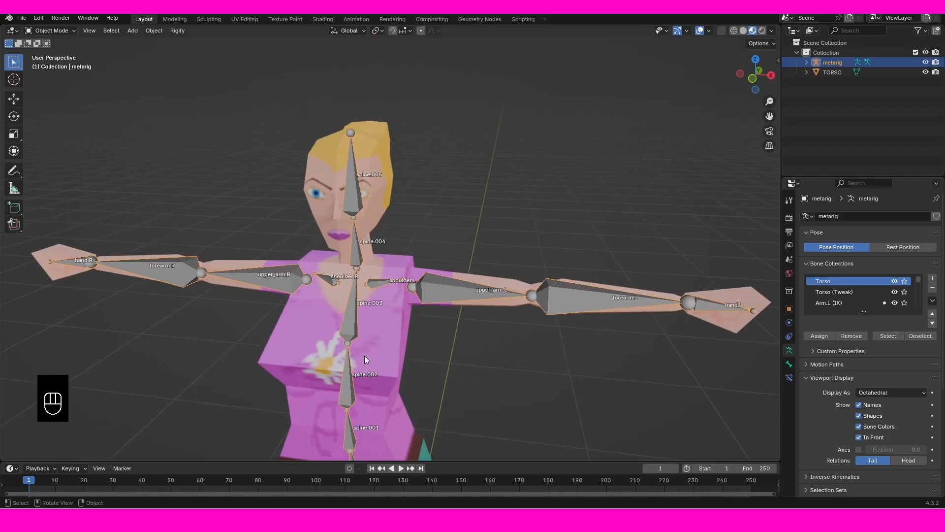
left_click(400, 343)
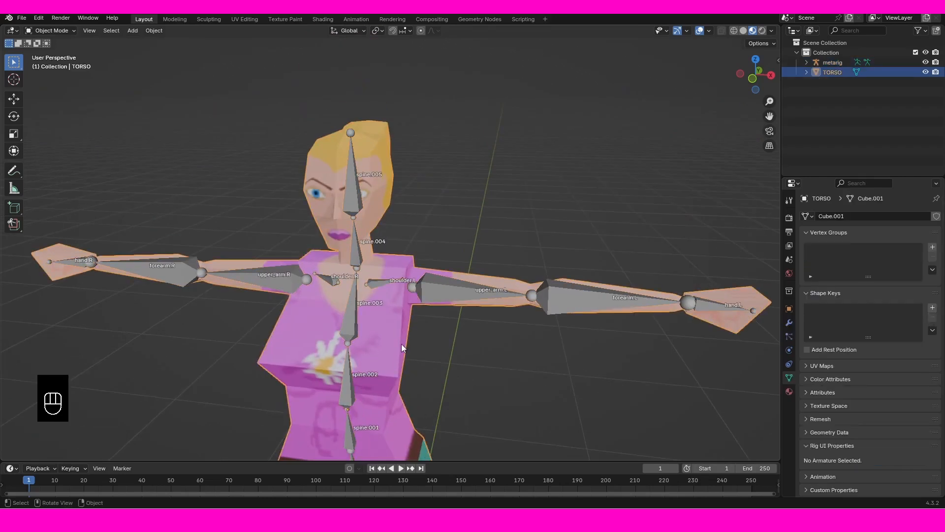
left_click(347, 317, "shift")
scroll(377, 321, "down", 3)
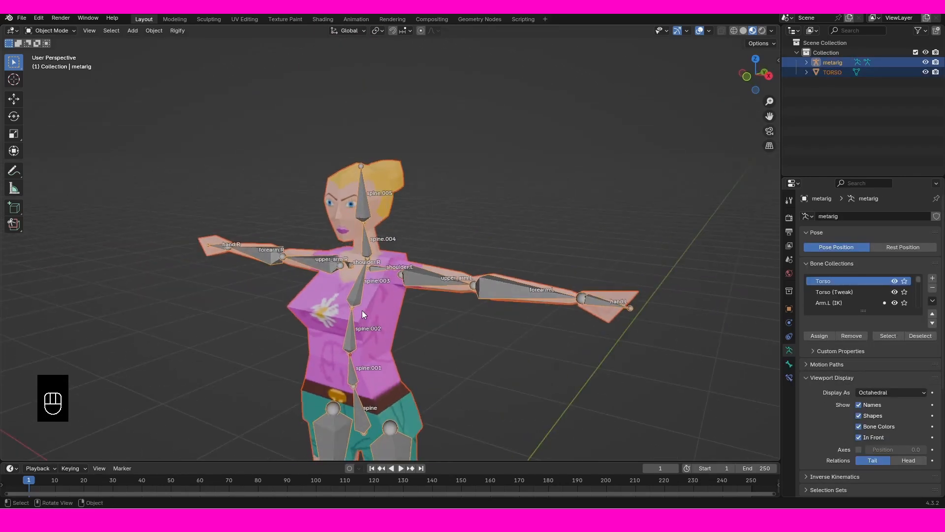
key("ctrl+p")
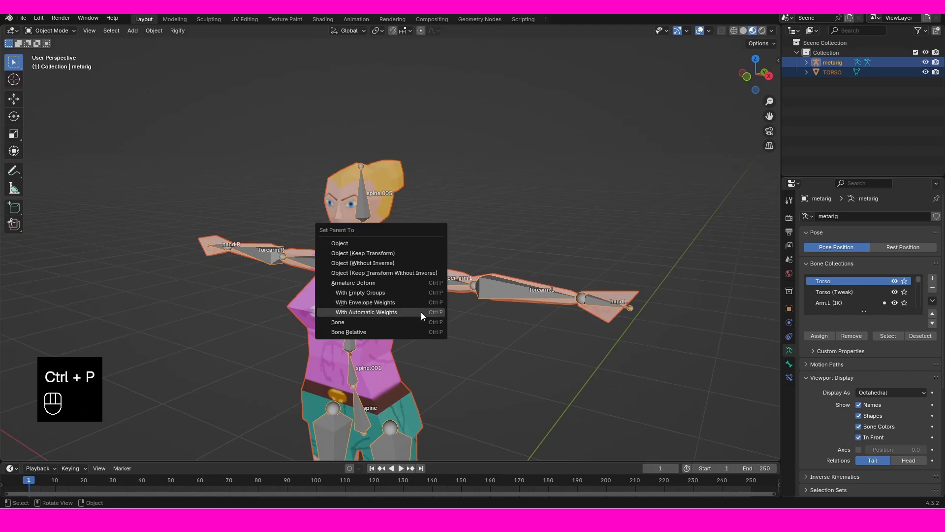
left_click(421, 312)
Clear the selection, select only the metarig and switch it to Pose Mode.
scroll(419, 318, "down", 5)
middle_click_drag(415, 326, 441, 315, "shift")
key("alt+a")
scroll(369, 271, "up", 3)
middle_click_drag(439, 319, 444, 282, "shift")
left_click(416, 270)
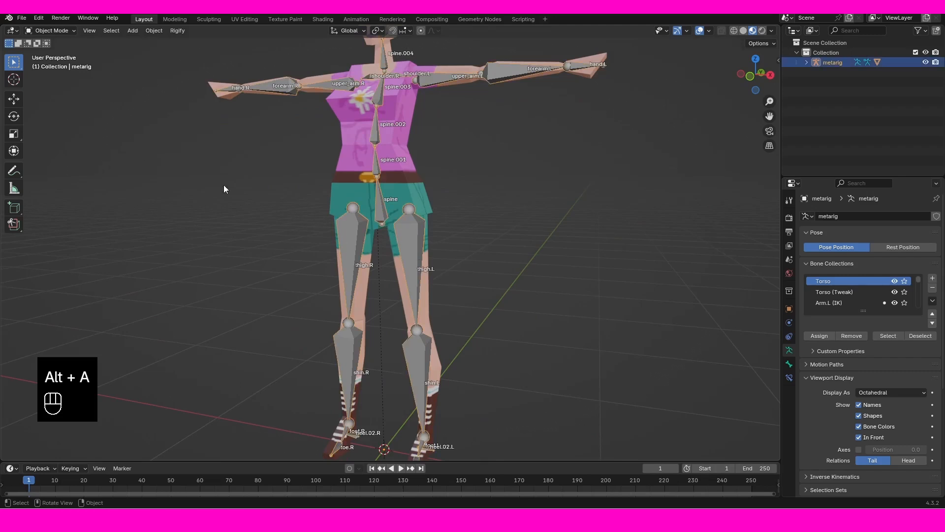
left_click(38, 31)
left_click(49, 62)
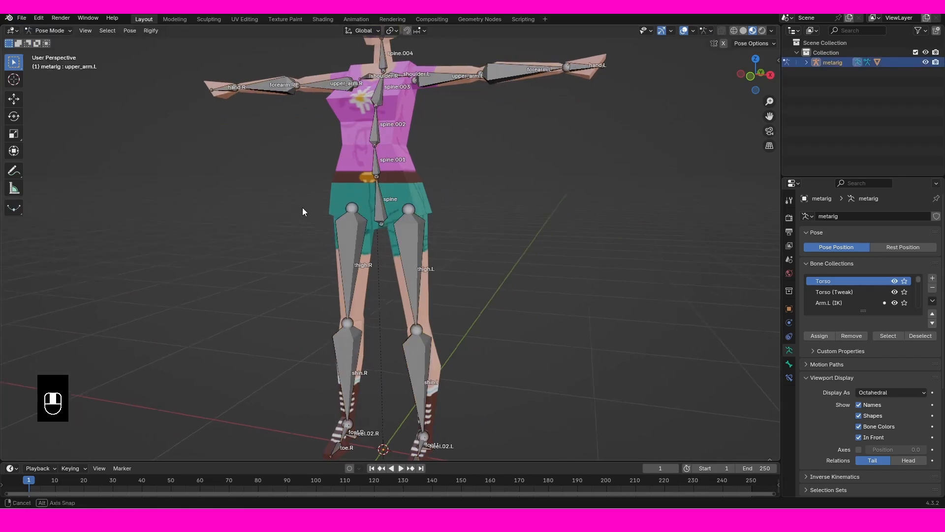
Try rotating, moving and scaling the upper_arm.L bone to test how the mesh follows the rig.
middle_click_drag(302, 207, 430, 262)
middle_click_drag(329, 83, 339, 162, "shift")
scroll(488, 220, "up", 2)
middle_click_drag(469, 209, 451, 275, "shift")
middle_click_drag(435, 173, 387, 216, "shift")
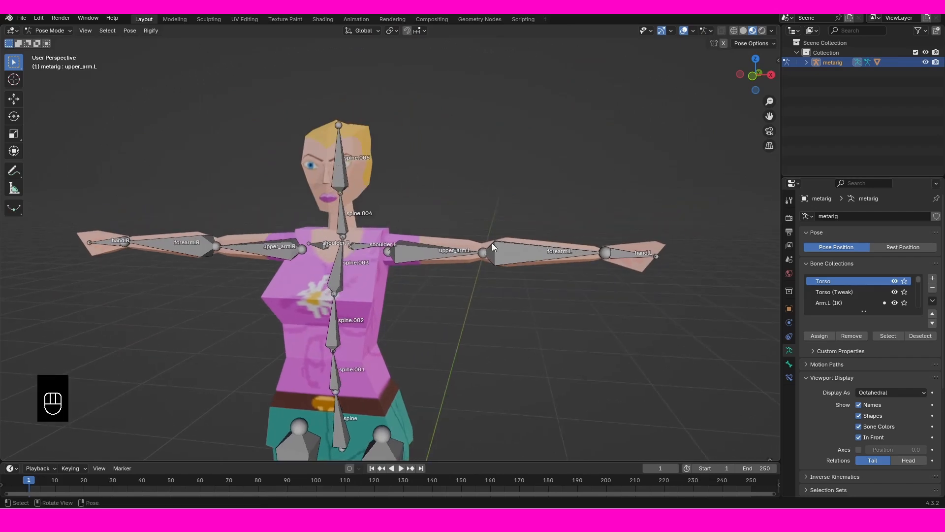
left_click(68, 35)
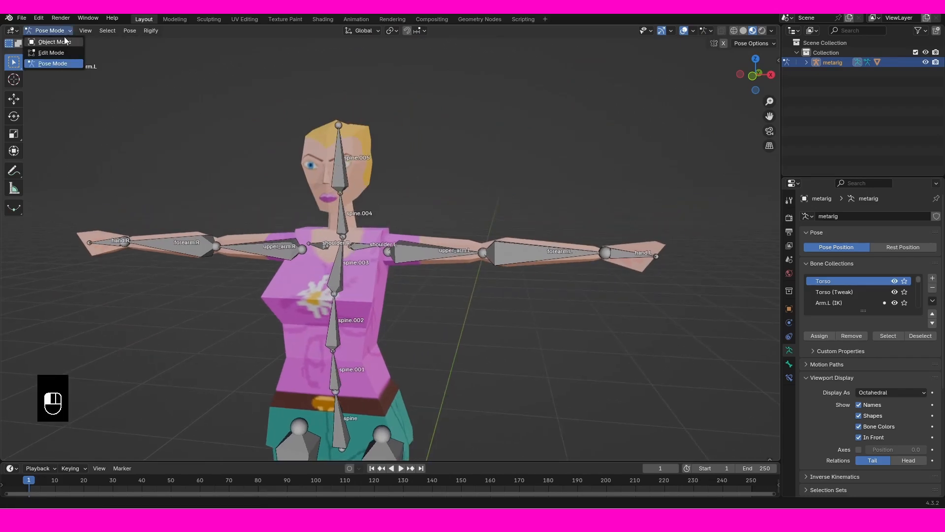
mouse_move(432, 258)
middle_mouse_down()
mouse_move(453, 256)
mouse_move(442, 262)
middle_mouse_up()
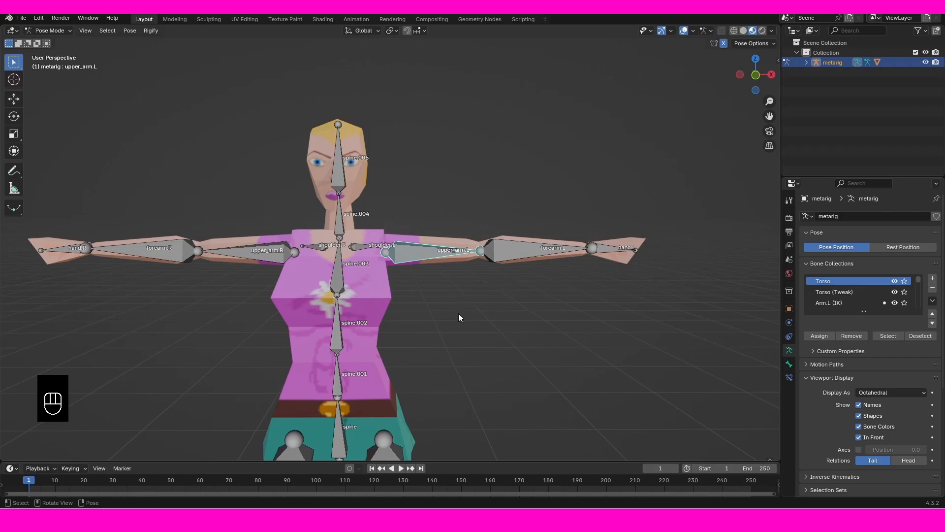
key("r")
right_click(498, 267)
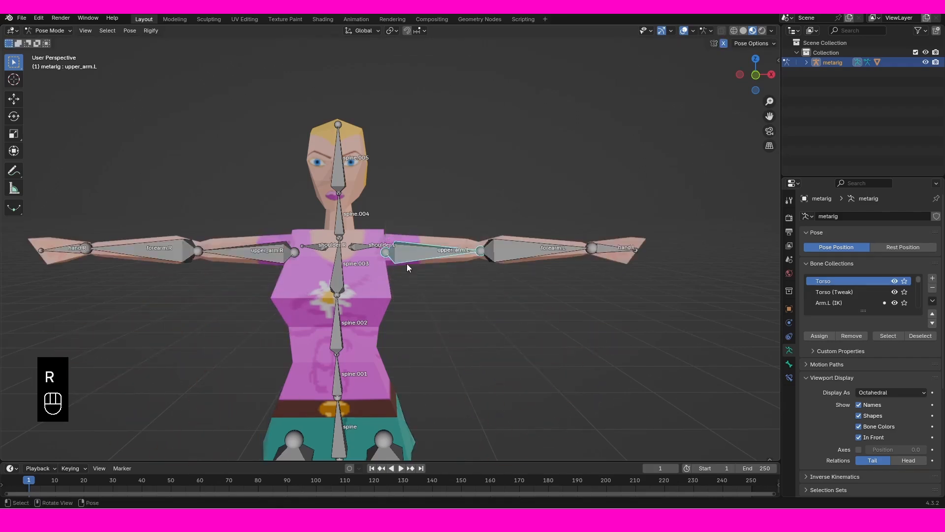
key("g")
right_click(448, 254)
key("s")
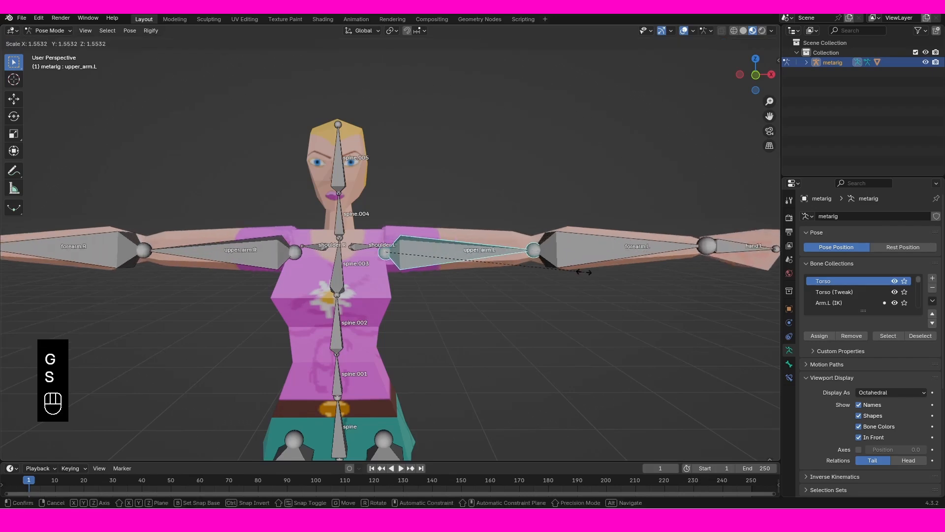
right_click(564, 297)
Lower the arms to the body's sides by rotating the upper_arm.L and forearm.L bones.
key("r")
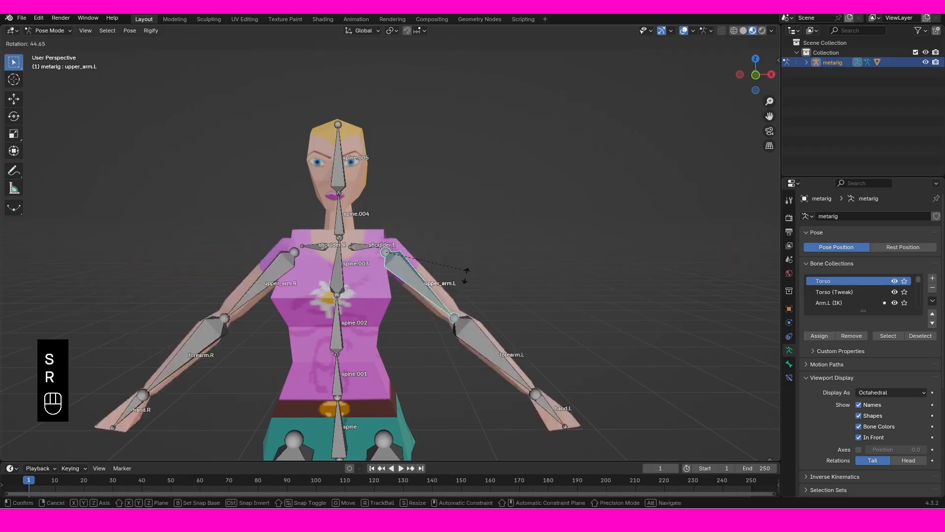
key("r")
left_click(426, 375)
scroll(426, 373, "down", 4)
mouse_move(426, 373)
middle_mouse_down()
mouse_move(409, 344)
mouse_move(435, 376)
middle_mouse_up()
left_click(409, 344)
key("r")
left_click(394, 335)
Try rotating the hand.L bone and the forearm.L bone in the lowered-arm pose.
left_click(414, 362)
key("r")
right_click(434, 356)
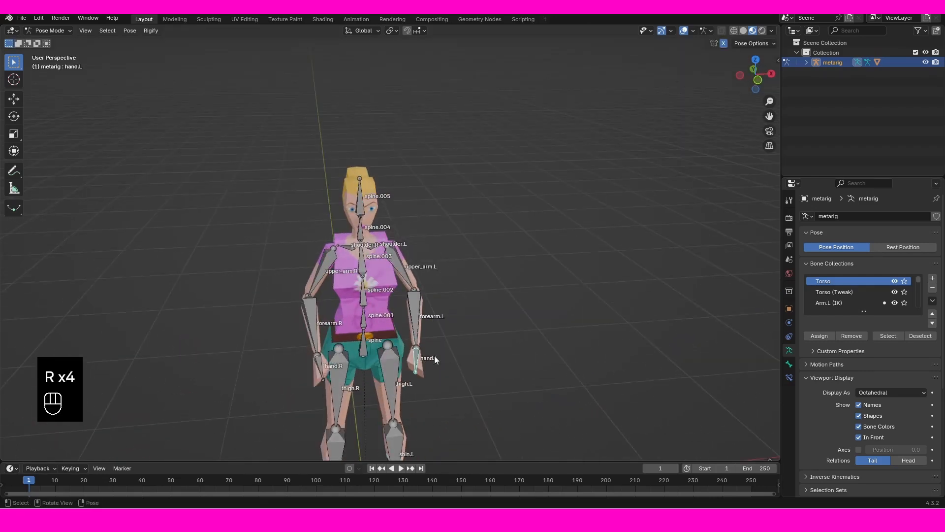
left_click(428, 329)
key("r")
right_click(457, 308)
Select all pose bones and clear their rotation, scale and location.
key("a")
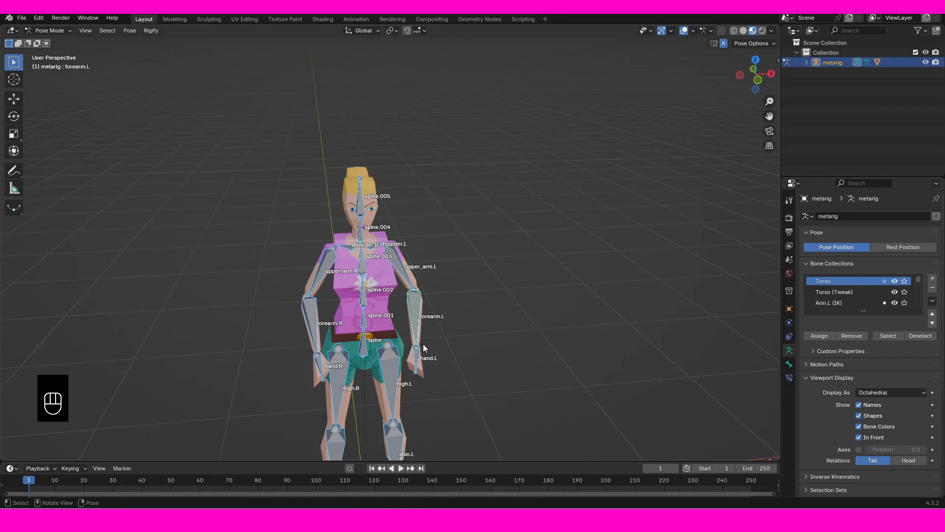
scroll(451, 237, "up", 4)
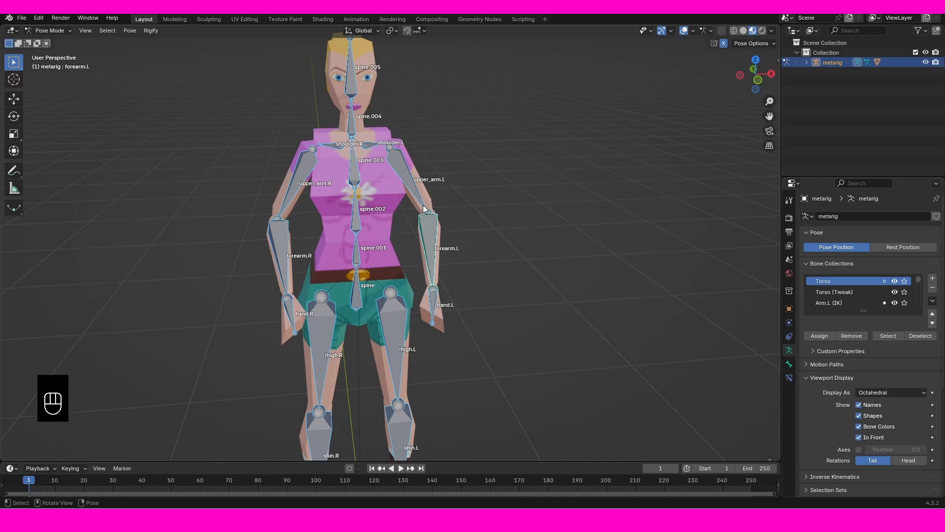
key("alt+r")
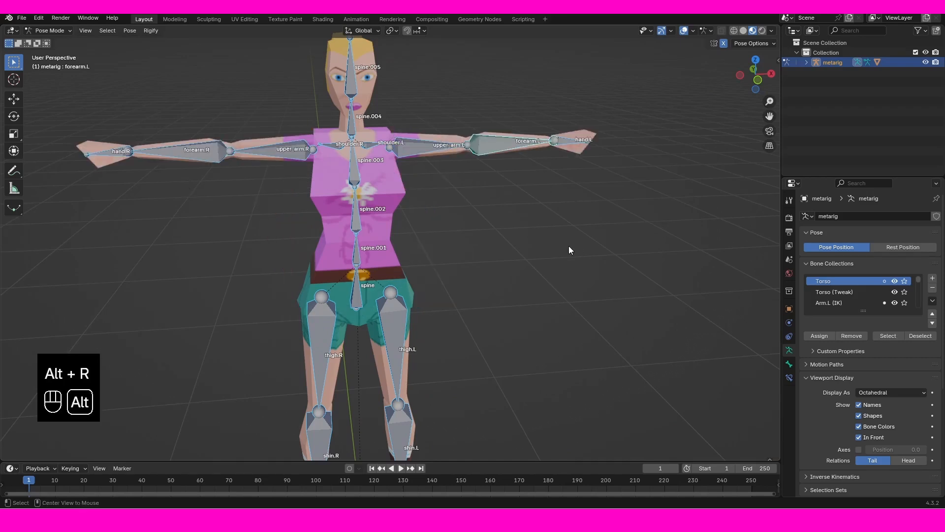
key("alt+s")
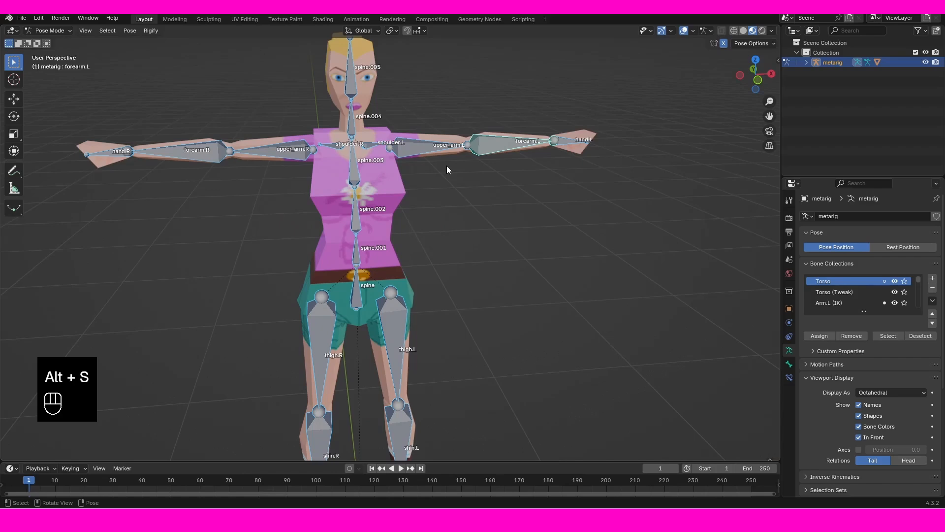
key("alt+g")
Deselect all bones and examine the rigged body in front view from the legs up to the head.
middle_click_drag(430, 188, 469, 258)
key("alt+a")
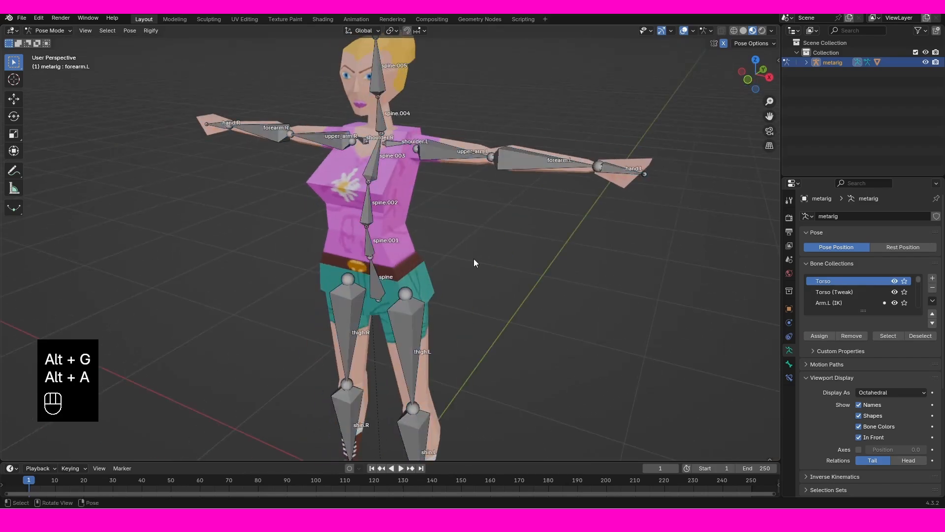
key("KP_1")
middle_click_drag(461, 347, 452, 205, "shift")
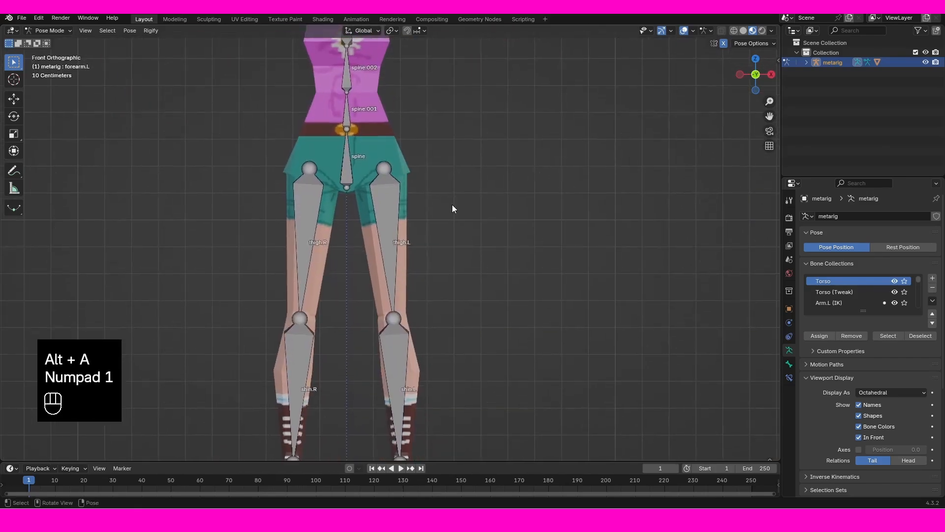
scroll(418, 147, "down", 1)
middle_click_drag(414, 140, 426, 261, "shift")
scroll(426, 261, "up", 2)
middle_click_drag(431, 209, 424, 293, "shift")
scroll(424, 293, "down", 1)
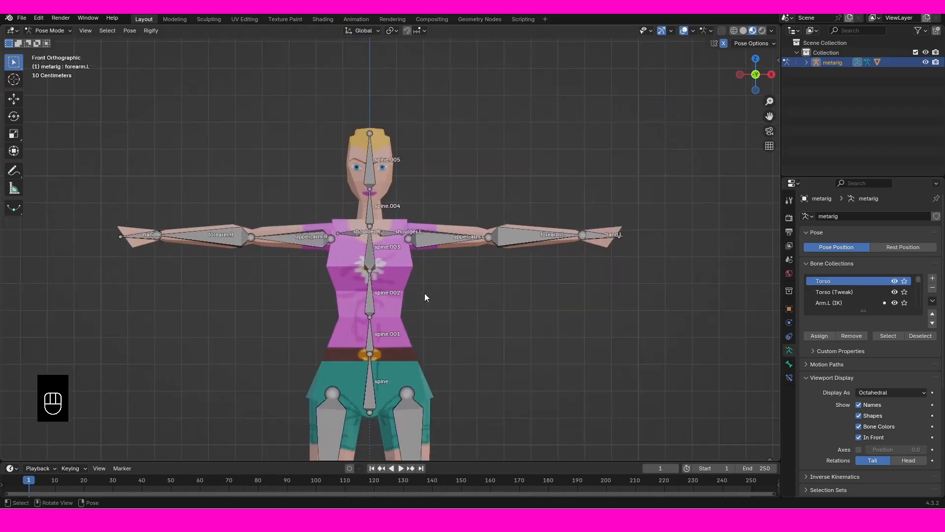
Try rotating the head bone spine.005 to check how the head and hair bun deform.
middle_click_drag(564, 175, 504, 205)
key("r")
right_click(522, 201)
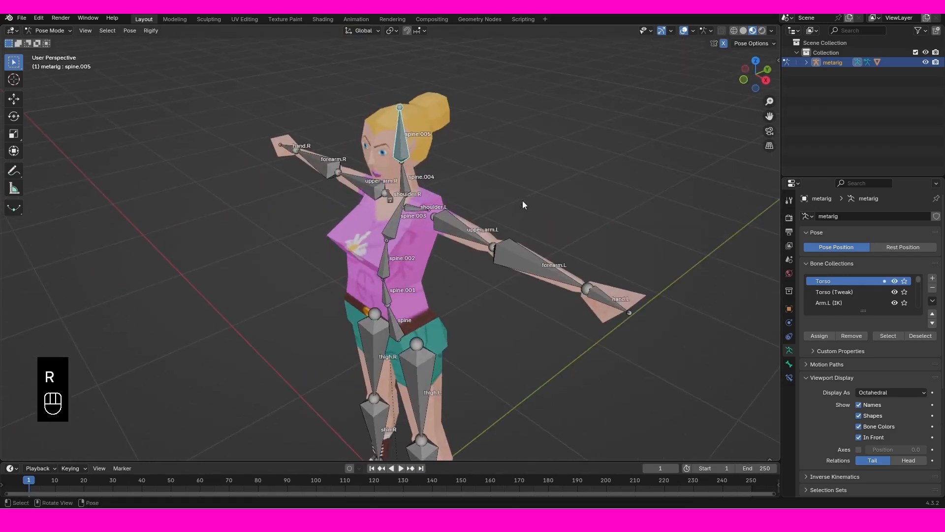
middle_click_drag(583, 221, 536, 203)
key("r")
right_click(488, 142)
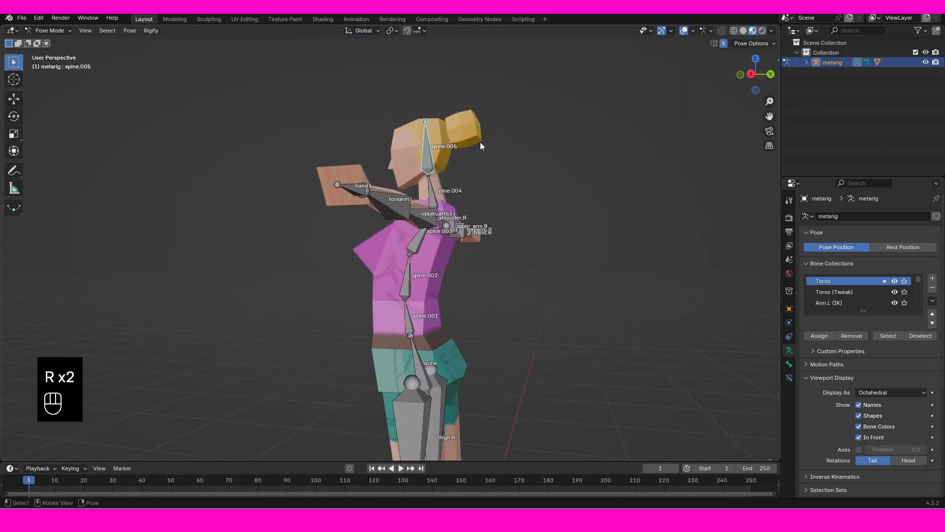
middle_click_drag(484, 128, 480, 188, "shift")
scroll(481, 188, "up", 2)
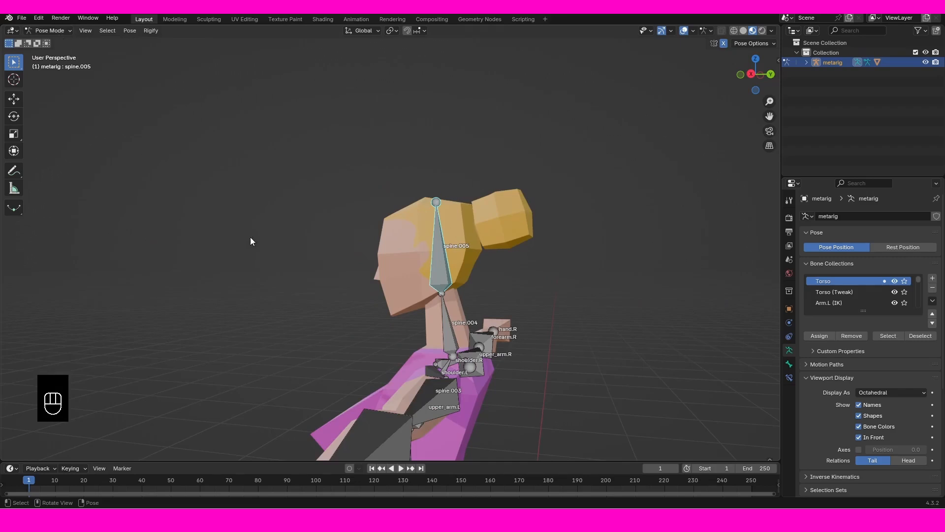
middle_click_drag(250, 242, 95, 68)
Return the metarig to Object Mode, then select the TORSO mesh and enter Edit Mode.
left_click(66, 31)
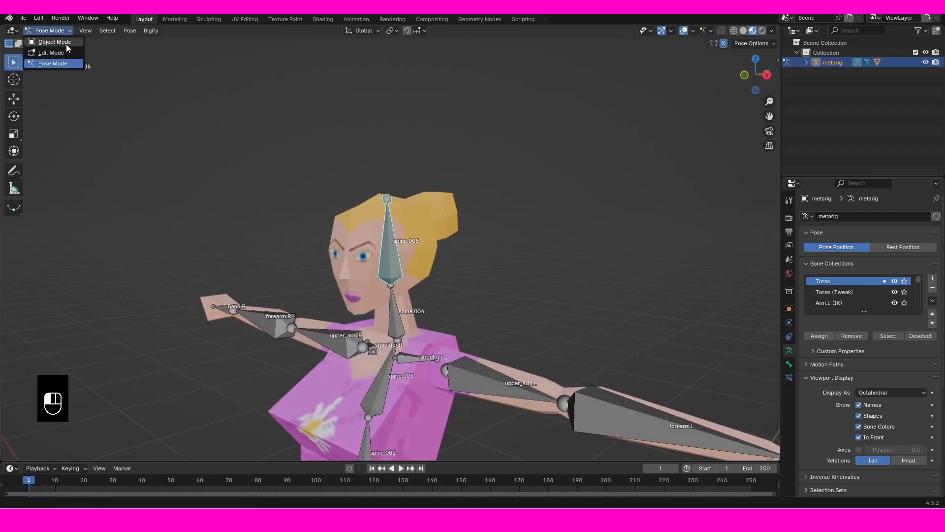
left_click(66, 43)
middle_click_drag(539, 226, 586, 277)
left_click(477, 218)
scroll(544, 268, "up", 1)
middle_click_drag(481, 204, 491, 249, "shift")
key("Tab")
middle_click_drag(534, 272, 540, 330)
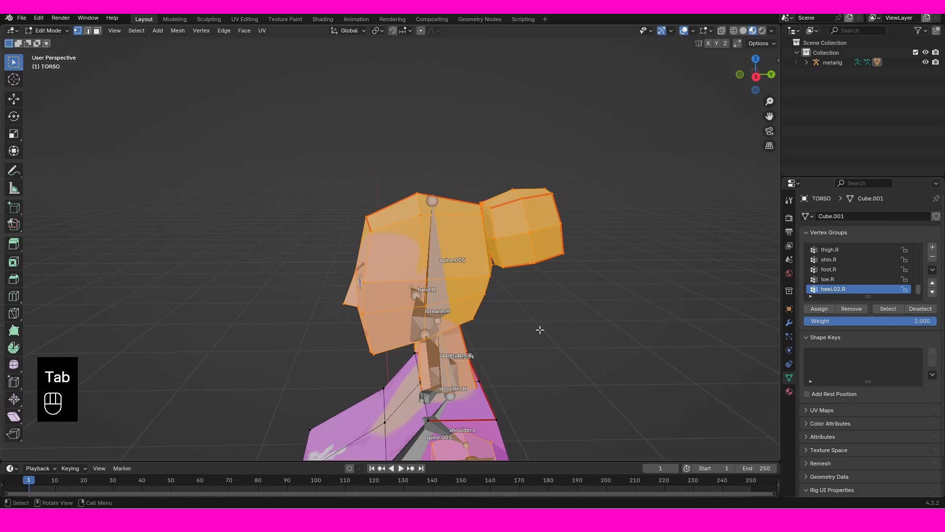
Deselect everything and select only the linked geometry of the hair bun.
key("alt+a")
middle_click_drag(377, 259, 398, 253)
middle_click_drag(398, 253, 372, 241, "shift")
scroll(409, 185, "up", 3)
scroll(372, 241, "up", 2)
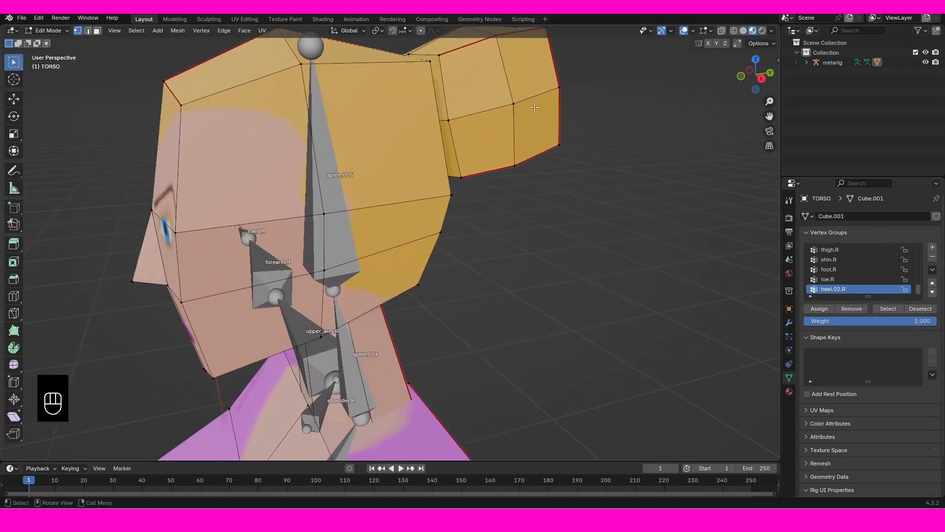
middle_click_drag(535, 107, 293, 193, "shift")
key("l")
scroll(339, 156, "down", 4)
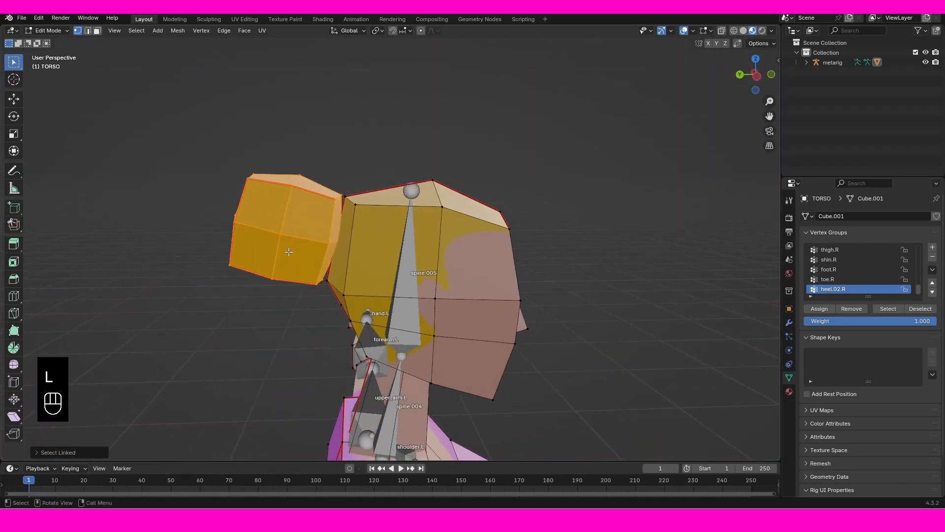
Enlarge the TORSO mesh's Vertex Groups list so that most of its groups show at once.
middle_click_drag(288, 252, 512, 253)
scroll(521, 252, "up", 3)
scroll(556, 273, "down", 3)
middle_click_drag(517, 287, 495, 217, "shift")
middle_click_drag(397, 216, 409, 259)
scroll(432, 300, "up", 2)
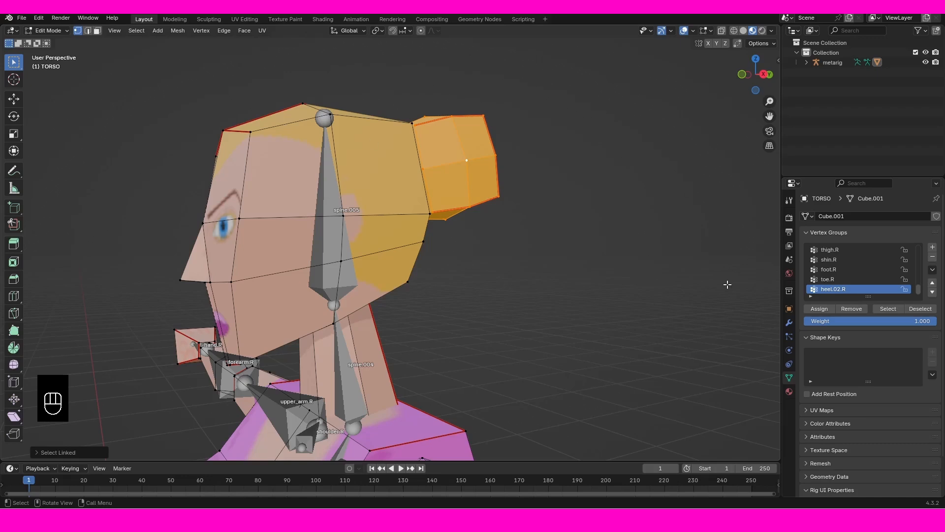
left_click(791, 380)
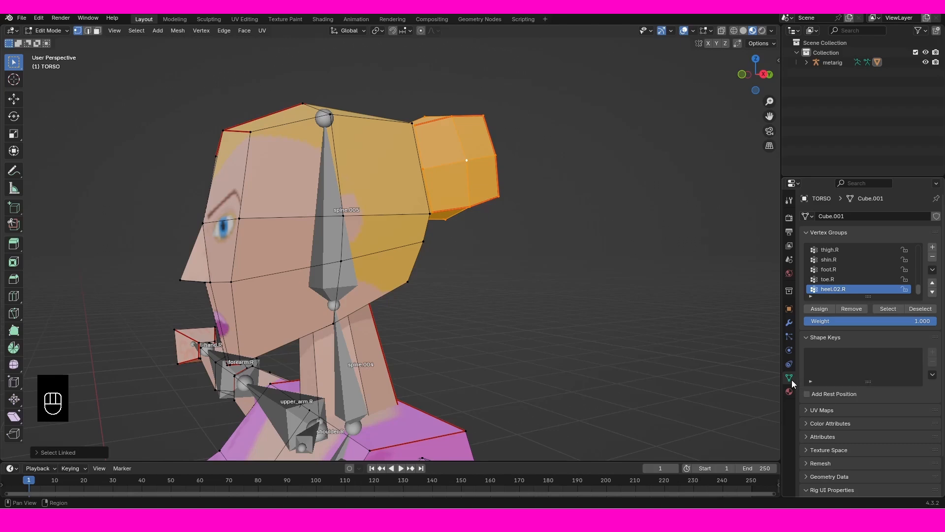
left_click(809, 235)
left_click(807, 235)
left_click_drag(867, 296, 863, 455)
scroll(862, 388, "up", 3)
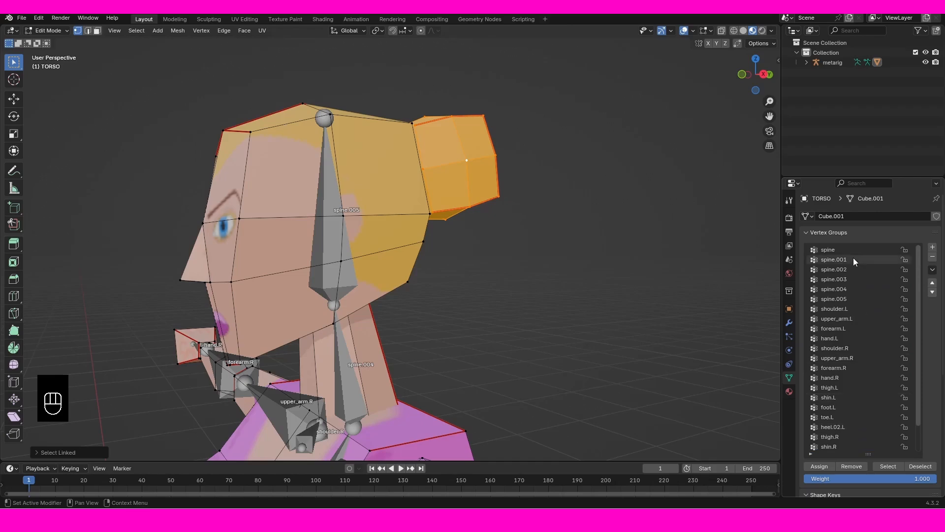
Examine the spine, arm and leg vertex groups against the bone names, focusing on the head bone beside the hair bun.
scroll(843, 329, "down", 3)
scroll(481, 258, "down", 5)
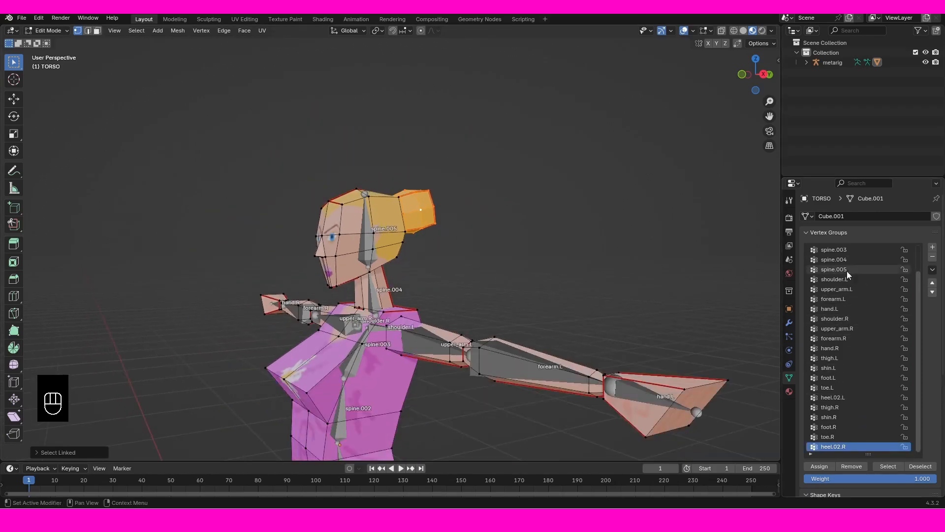
middle_click_drag(587, 363, 628, 254, "shift")
middle_click_drag(355, 251, 368, 134, "shift")
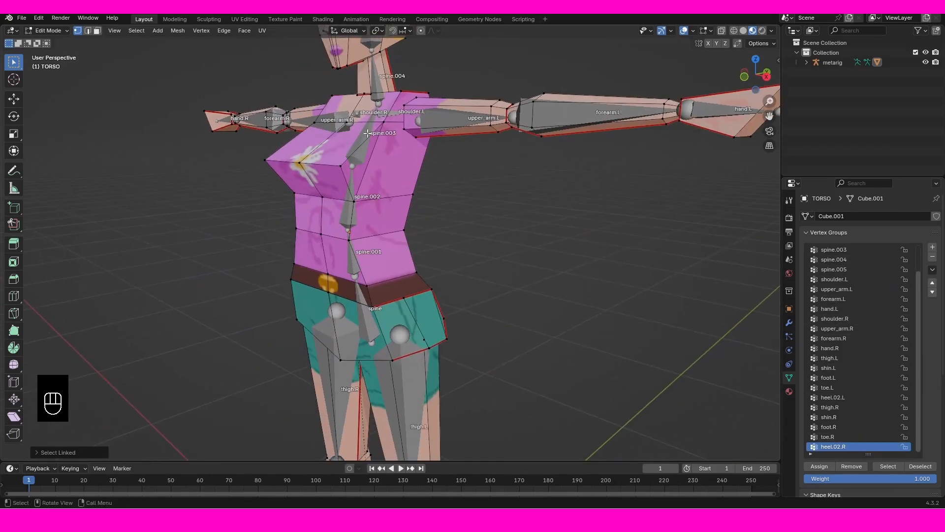
middle_click_drag(357, 325, 367, 443, "shift")
scroll(366, 443, "up", 2)
middle_click_drag(451, 157, 456, 311, "shift")
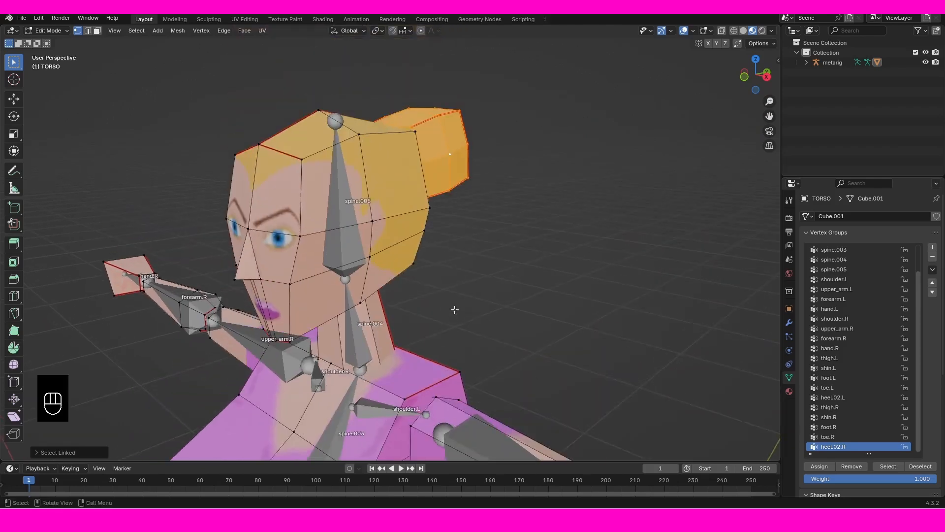
scroll(455, 310, "up", 2)
middle_click_drag(434, 266, 399, 258)
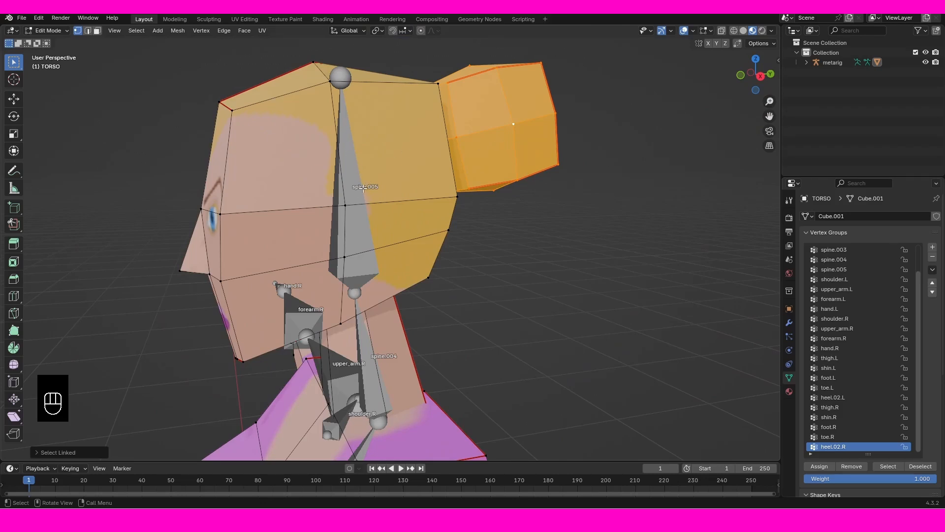
Assign the selected hair bun vertices to the spine.005 vertex group with a weight of 1.000.
scroll(886, 332, "up", 3)
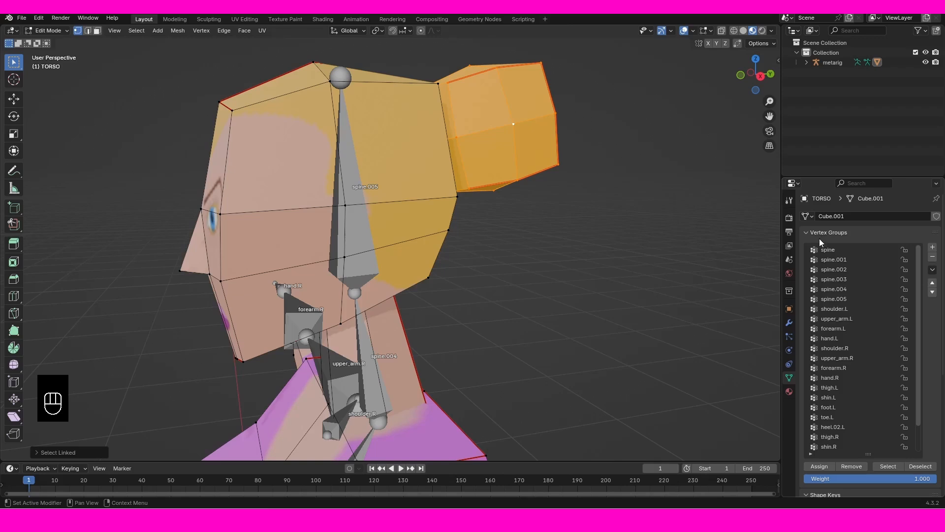
left_click(834, 299)
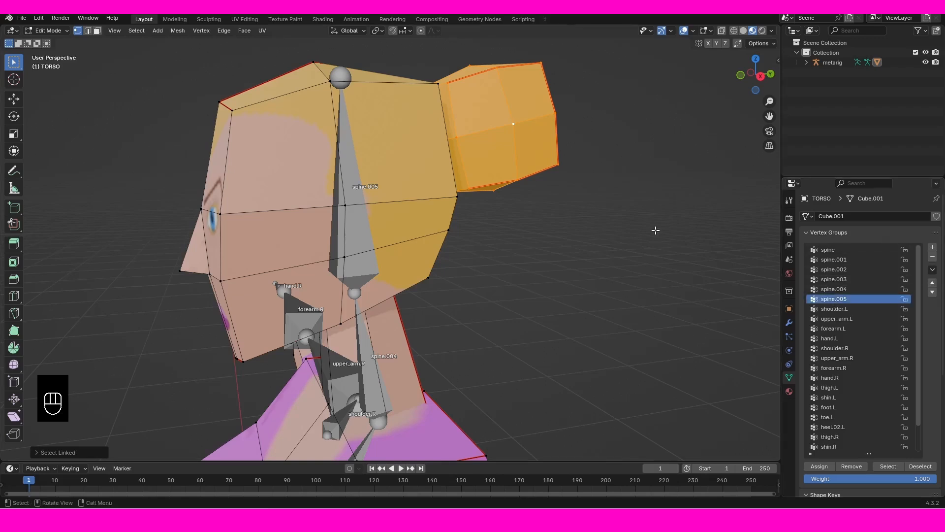
scroll(859, 365, "down", 3)
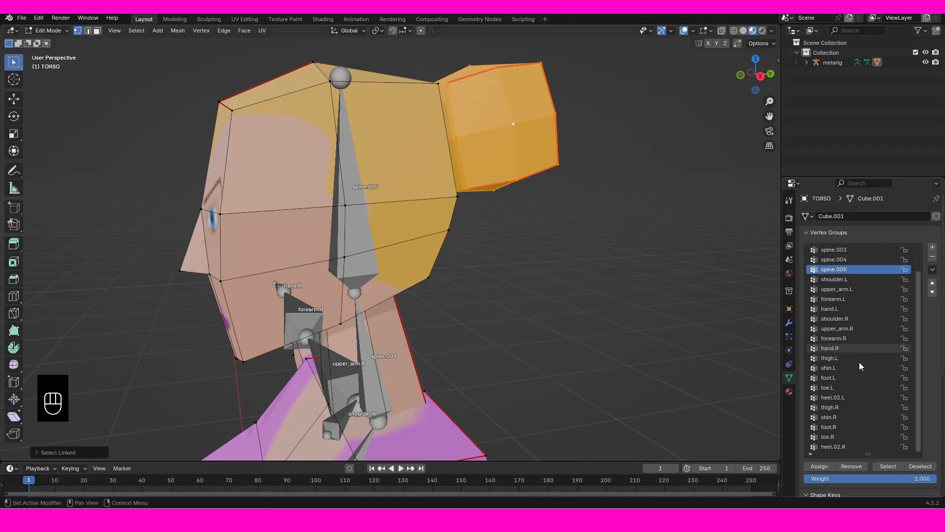
scroll(858, 407, "up", 1)
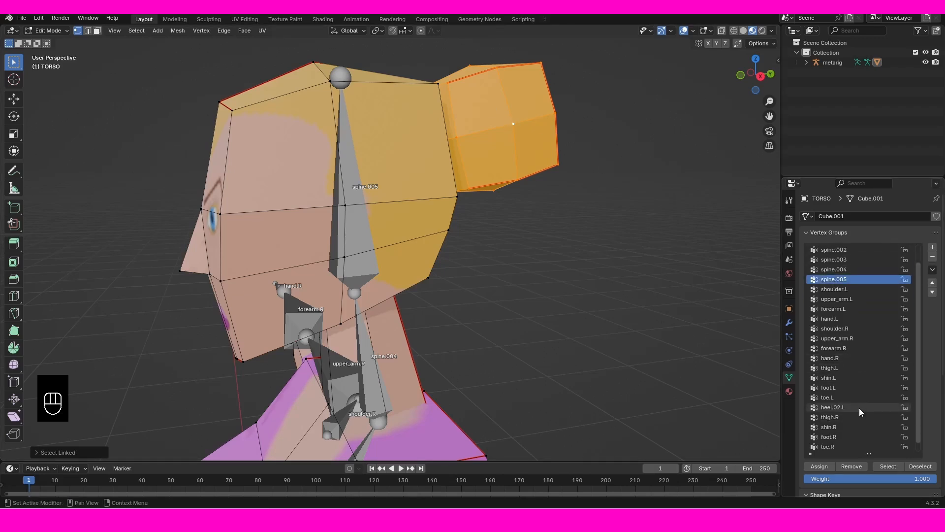
left_click(818, 469)
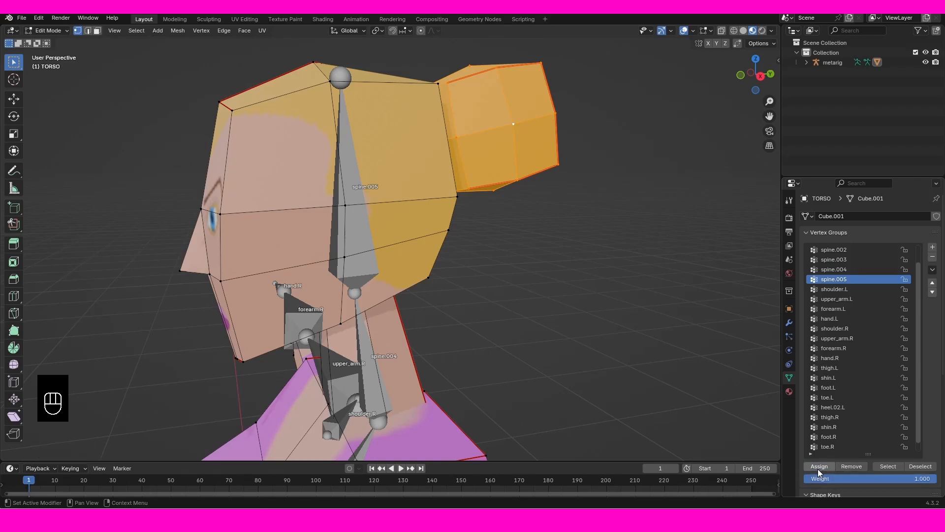
Return the TORSO mesh to Object Mode, then select the metarig and enter Pose Mode.
left_click(60, 30)
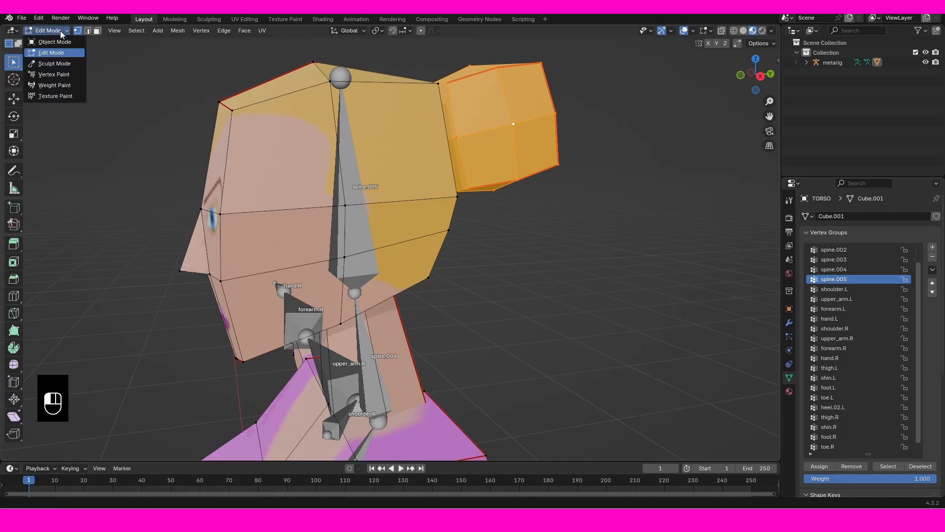
left_click(62, 40)
left_click(338, 84)
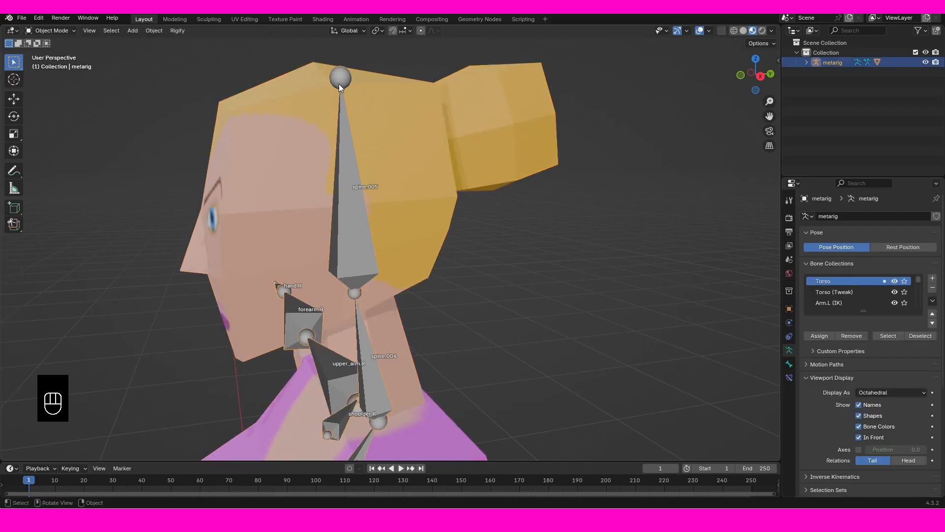
left_click(71, 30)
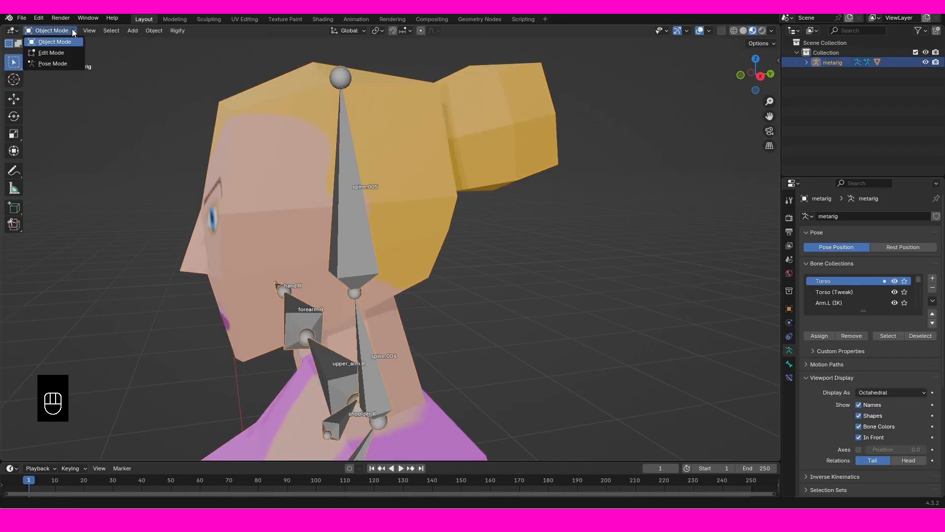
left_click(67, 64)
Test how the head and hair bun follow spine.005 by rotating it freely and about Z, cancelling each rotation.
left_click(364, 202)
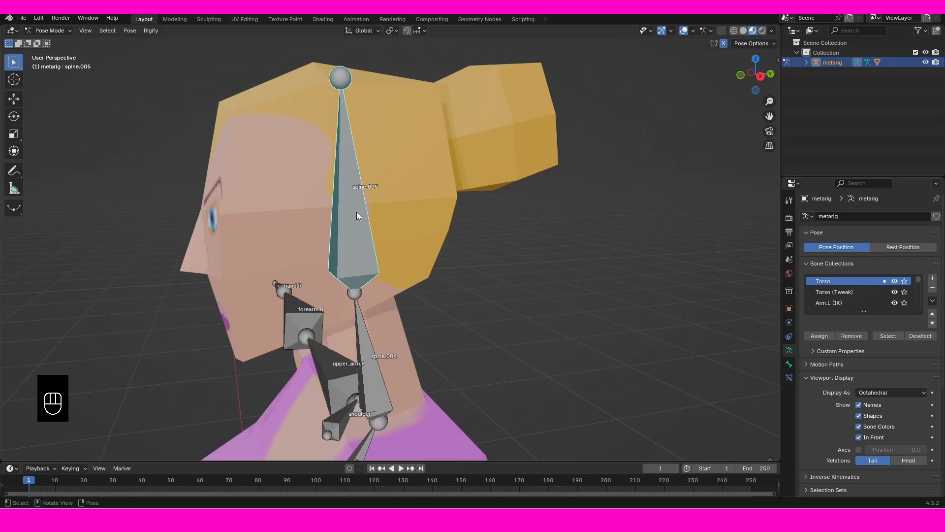
middle_click_drag(357, 212, 347, 212)
key("r")
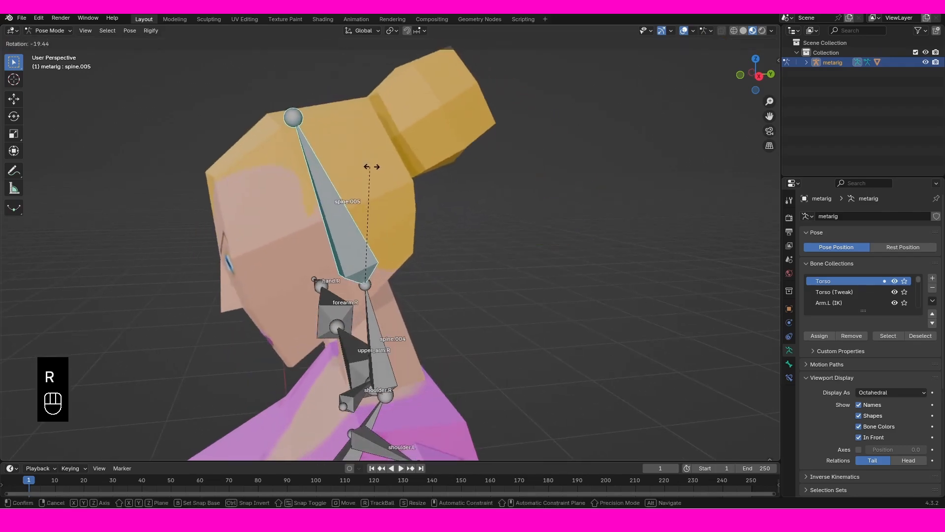
right_click(415, 238)
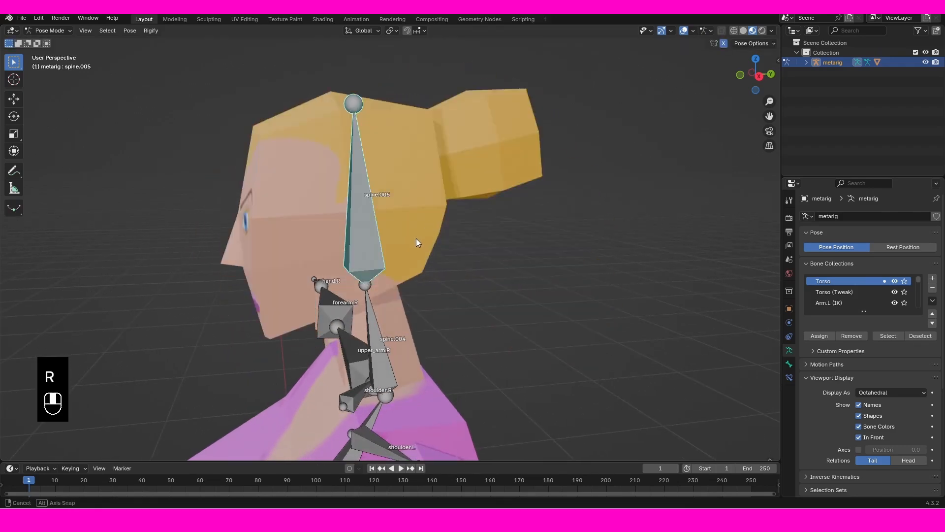
middle_click_drag(416, 238, 508, 253)
key("r")
key("z")
right_click(438, 296)
Test the leg deformation by rotating the thigh.L bone in front and side views, cancelling each rotation.
scroll(478, 258, "down", 6)
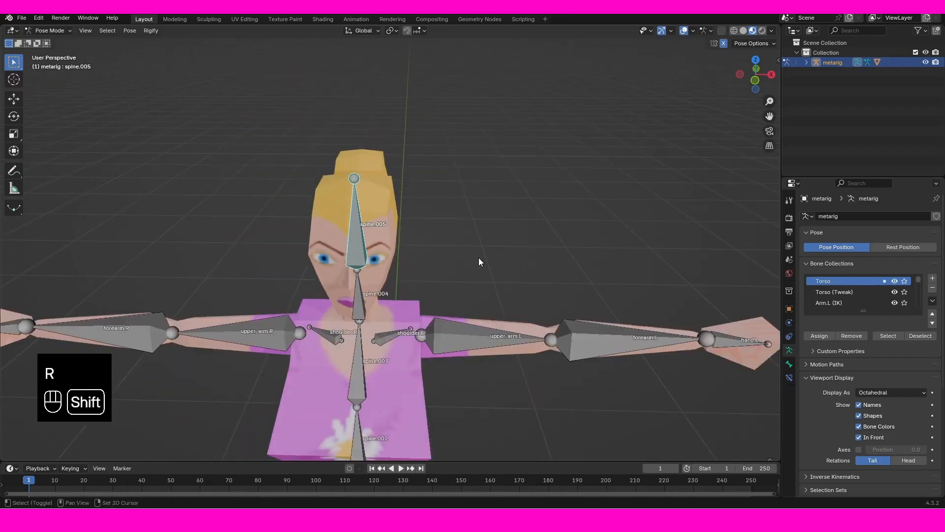
key("KP_1")
middle_click_drag(453, 304, 436, 267, "shift")
key("alt+a")
scroll(436, 267, "down", 1)
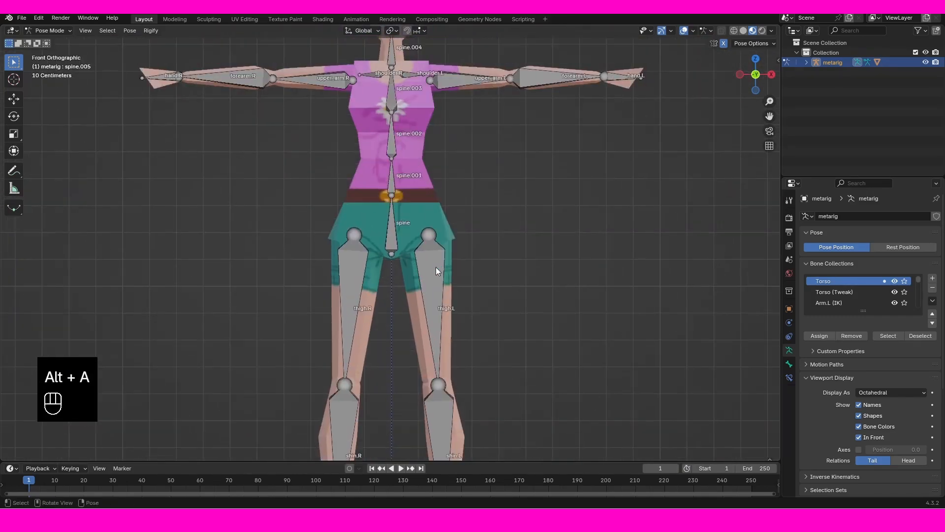
left_click(446, 320)
key("r")
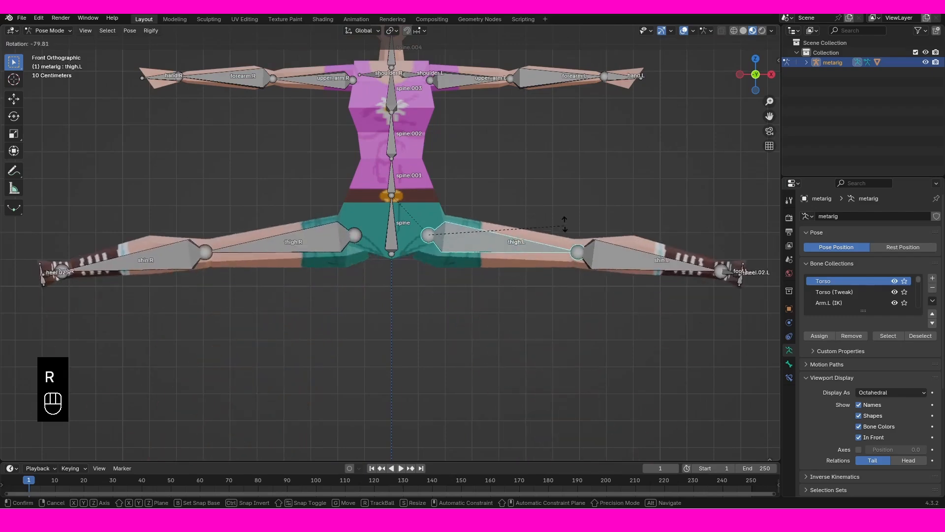
right_click(521, 250)
middle_click_drag(517, 247, 401, 248)
key("r")
right_click(521, 293)
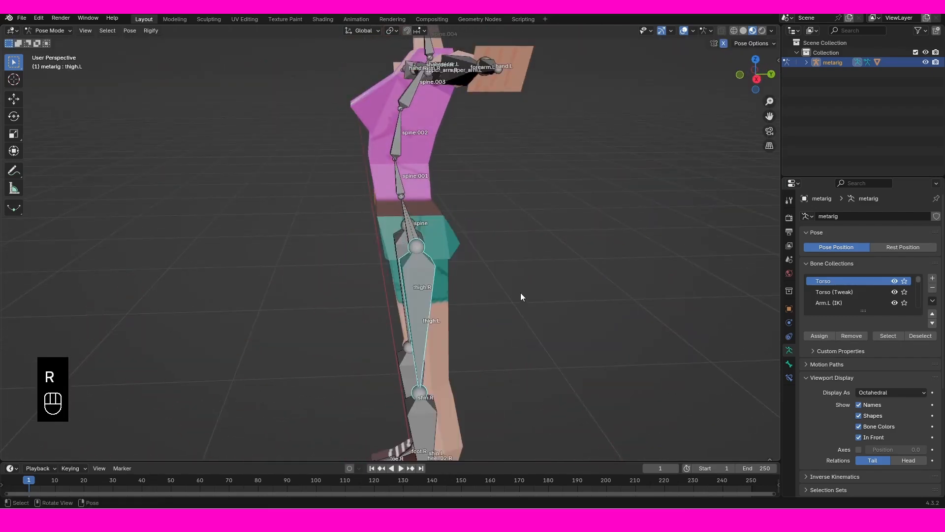
Examine the hip area up close in front view while test-rotating thigh.L outward, cancelling each rotation.
key("KP_1")
key("r")
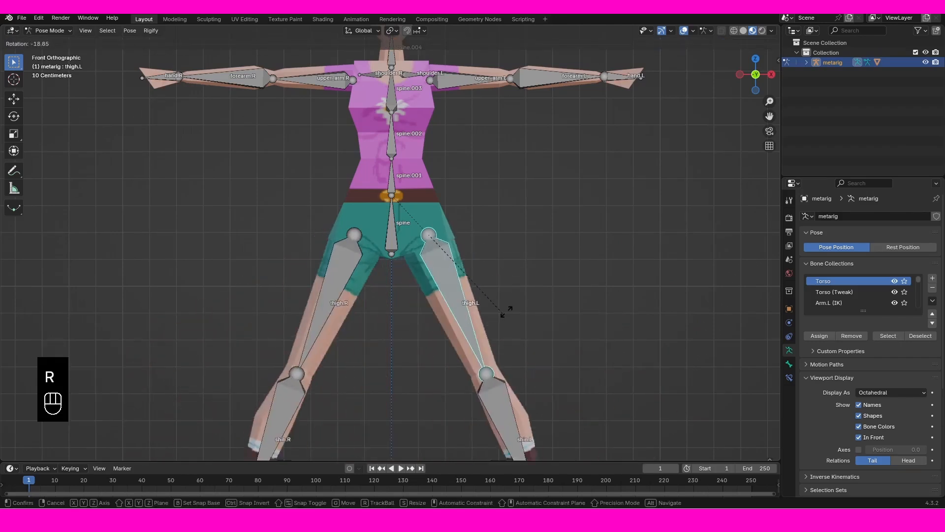
right_click(521, 300)
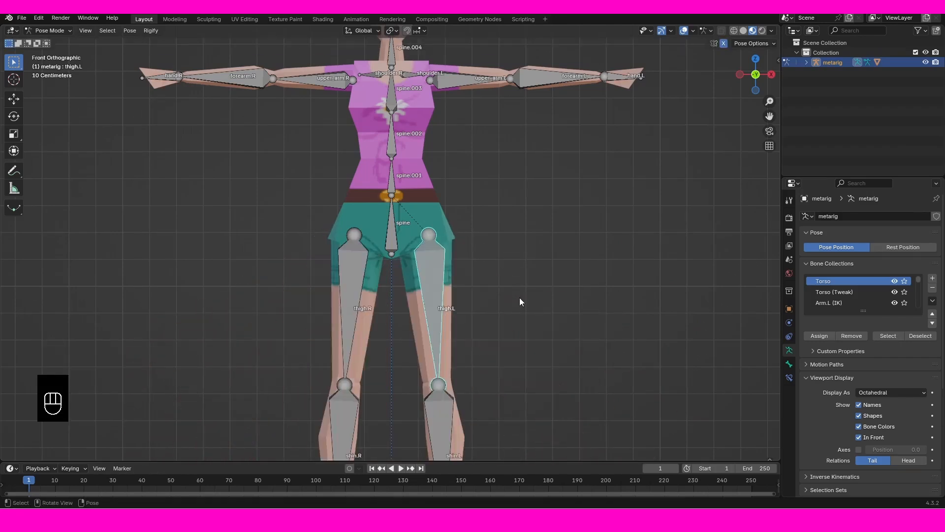
scroll(511, 298, "up", 4)
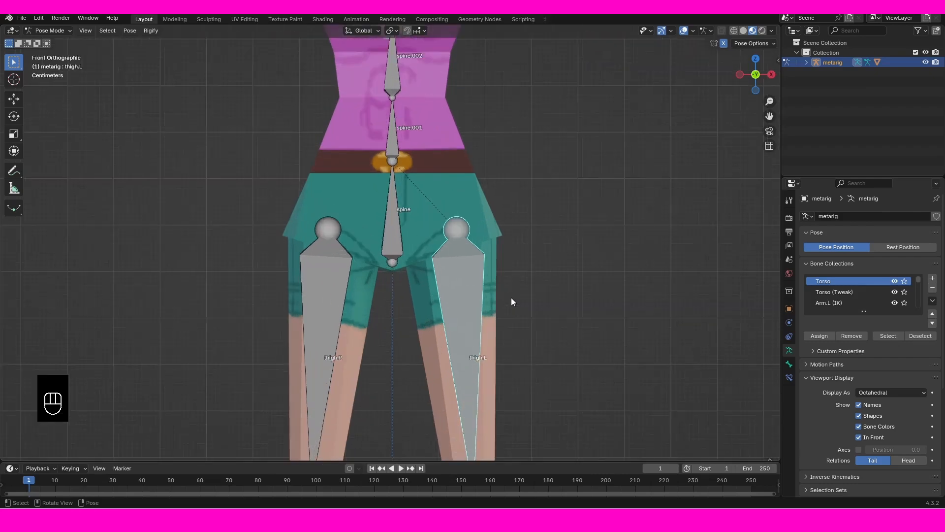
key("r")
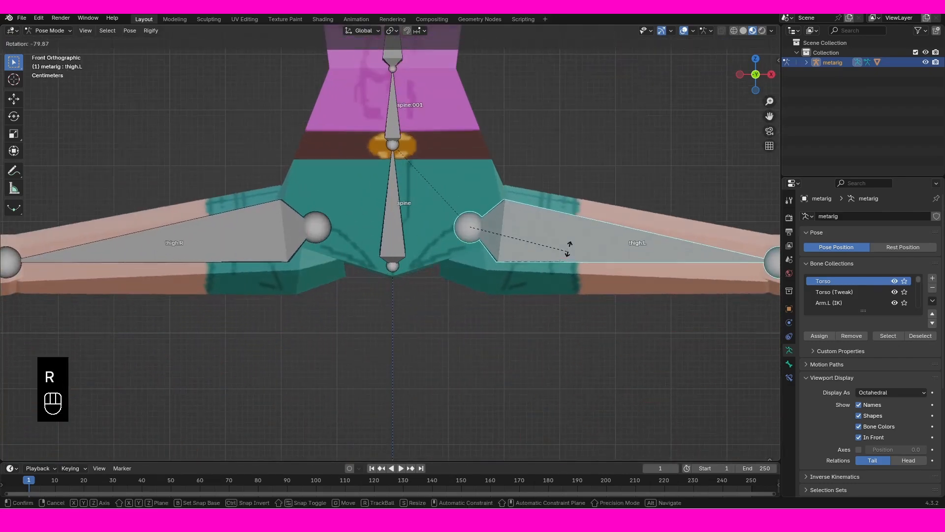
right_click(472, 359)
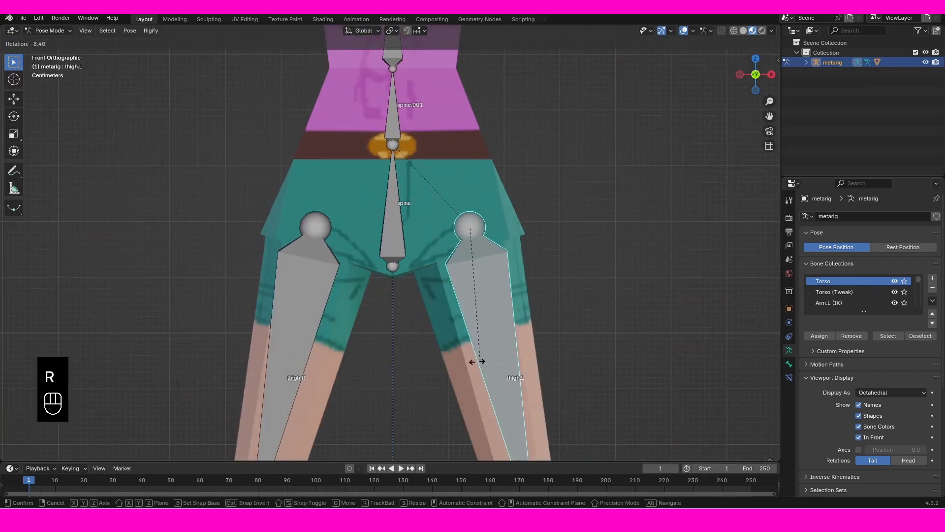
right_click(502, 216)
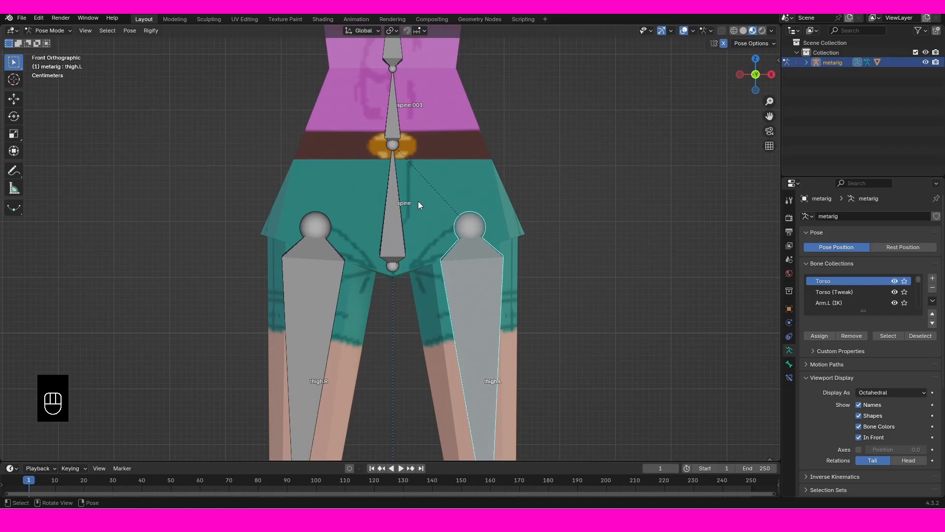
Inspect the upper body with no bones selected, then test-rotate thigh.L once more in front view and cancel it.
key("alt+a")
middle_click_drag(483, 176, 456, 170, "shift")
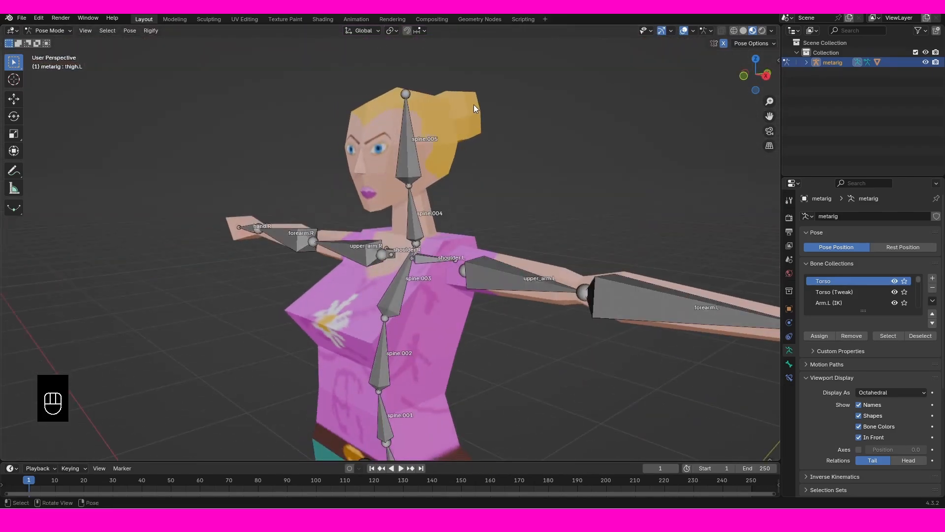
middle_click_drag(475, 116, 521, 223, "shift")
key("KP_1")
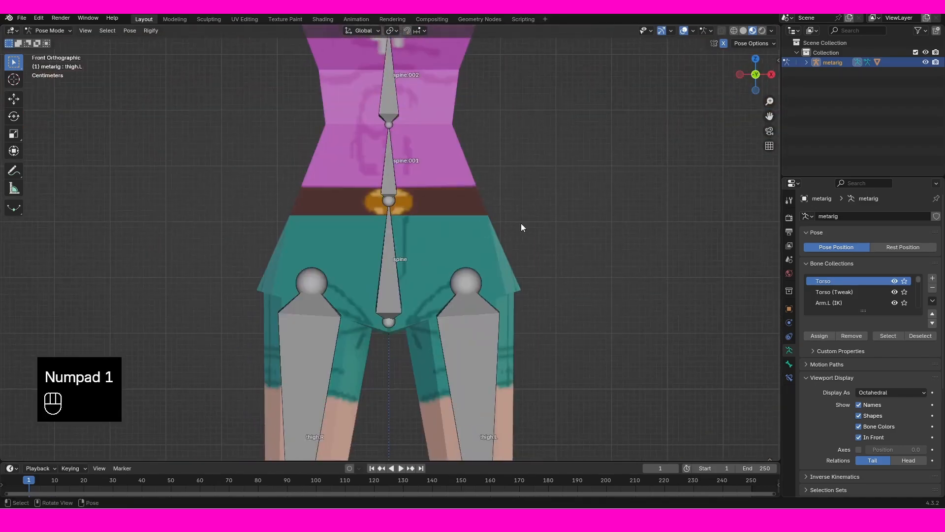
scroll(451, 348, "down", 2)
left_click(451, 352)
key("r")
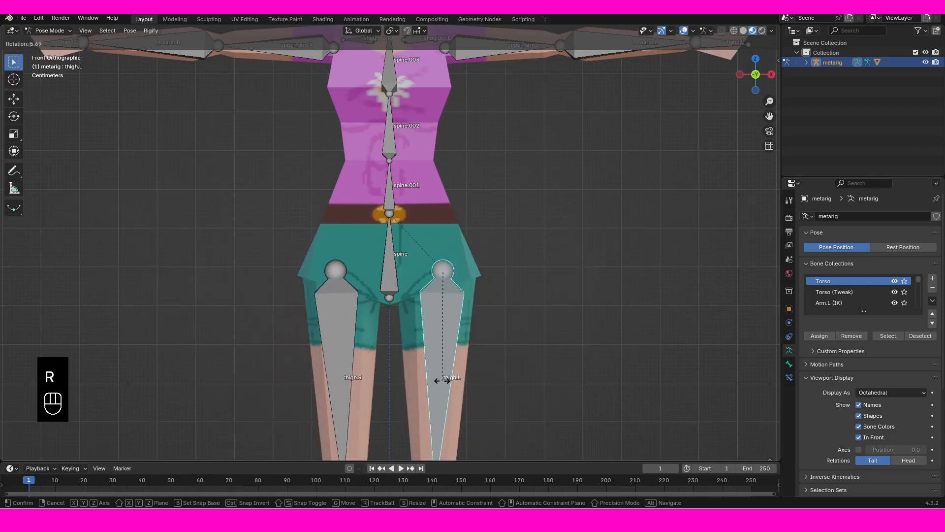
right_click(517, 275)
Return the metarig to Object Mode, then enter Edit Mode on the TORSO mesh and select only the linked hip geometry.
key("ctrl+Tab")
scroll(518, 275, "up", 2)
left_click(515, 268)
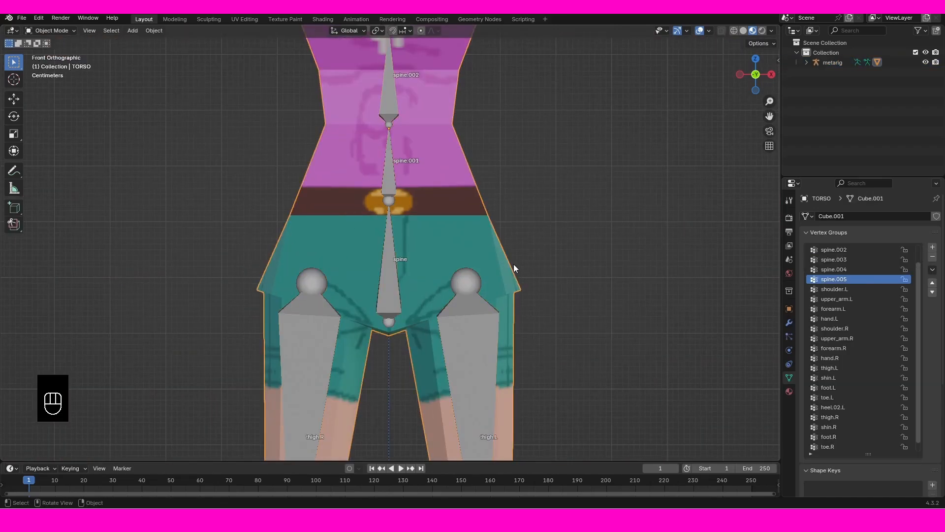
key("Tab")
key("alt+a")
middle_click_drag(513, 265, 545, 322)
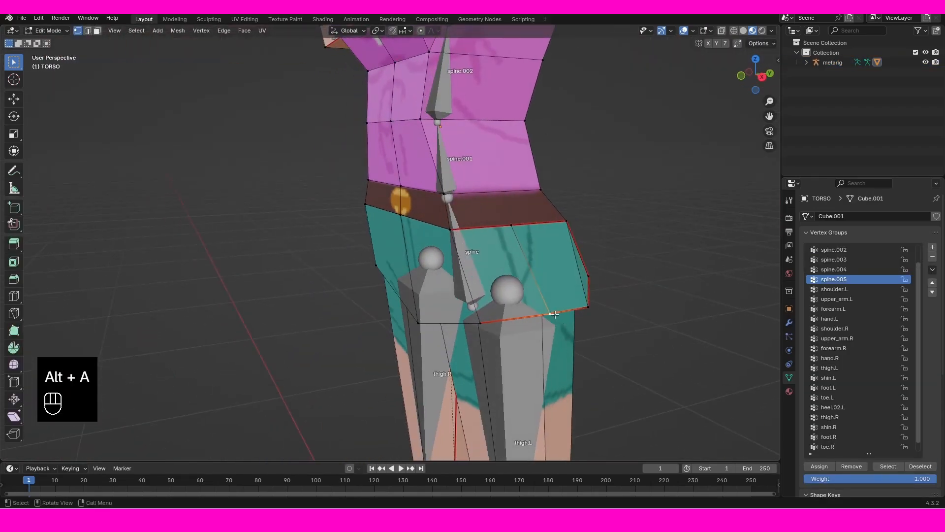
key("l")
Remove the selected hip vertices from the thigh.L and thigh.R vertex groups.
key("KP_1")
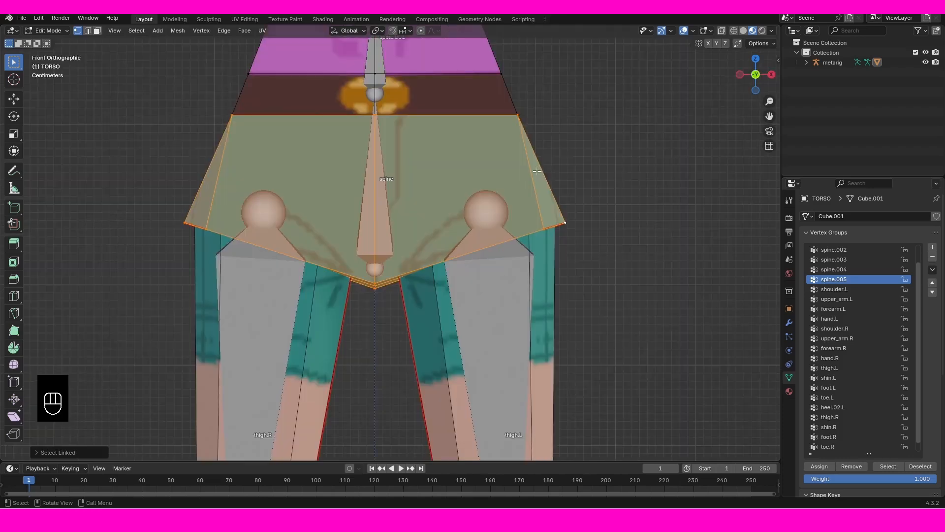
scroll(557, 327, "down", 2)
middle_click_drag(554, 326, 522, 237, "shift")
scroll(547, 174, "up", 2)
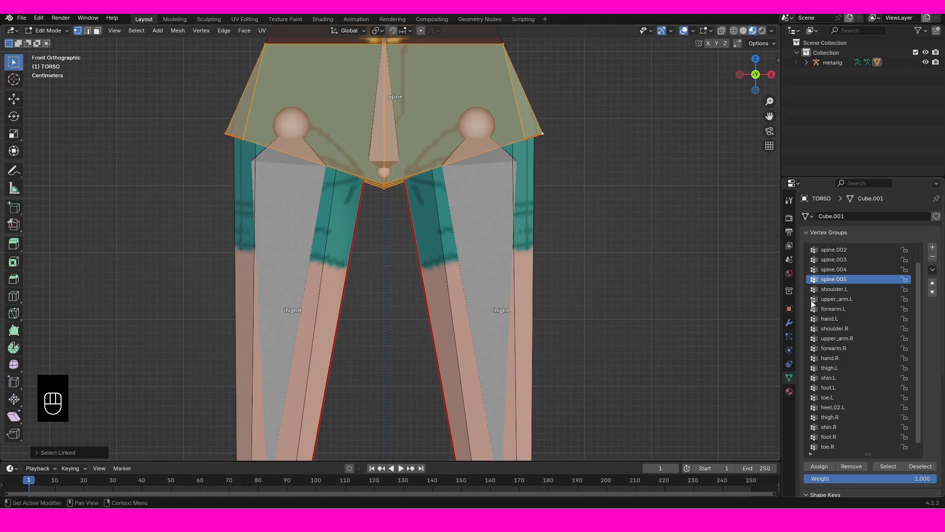
scroll(856, 285, "down", 1)
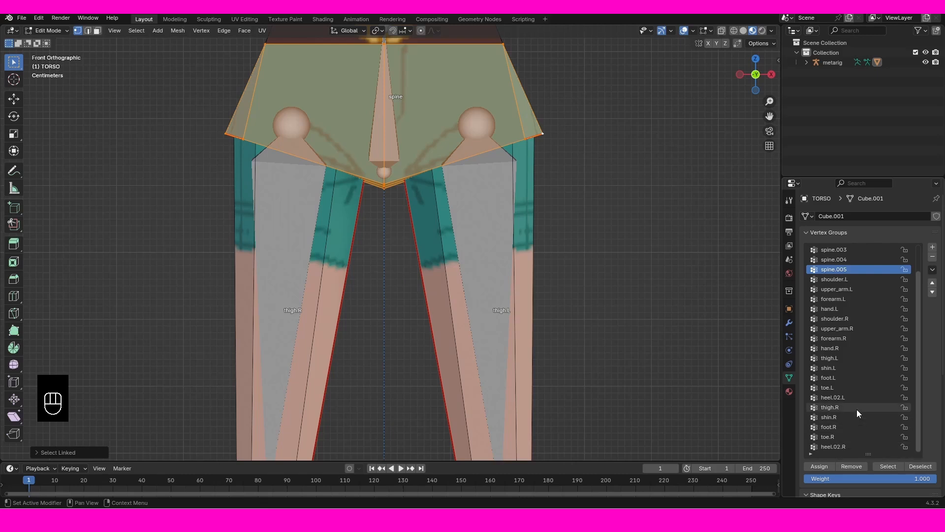
left_click(844, 358)
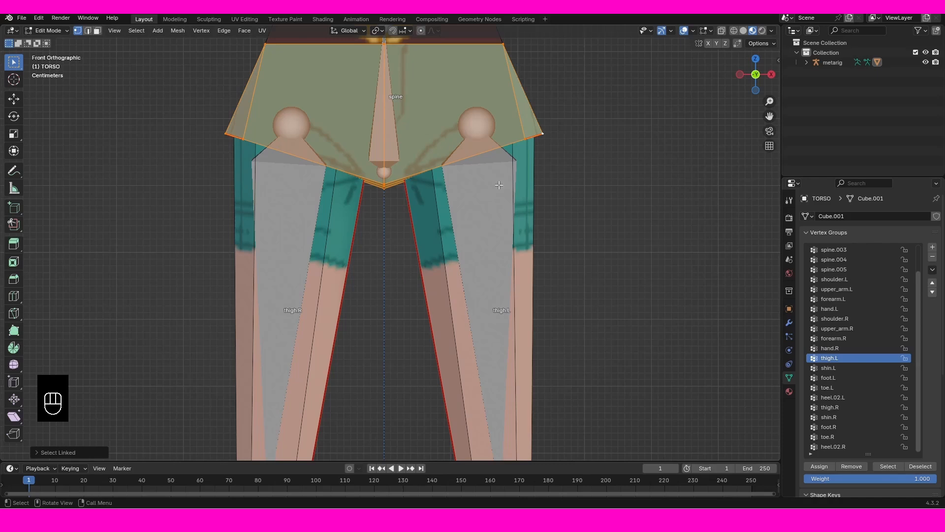
scroll(501, 245, "down", 1)
middle_click_drag(499, 248, 471, 252, "shift")
scroll(468, 277, "up", 2)
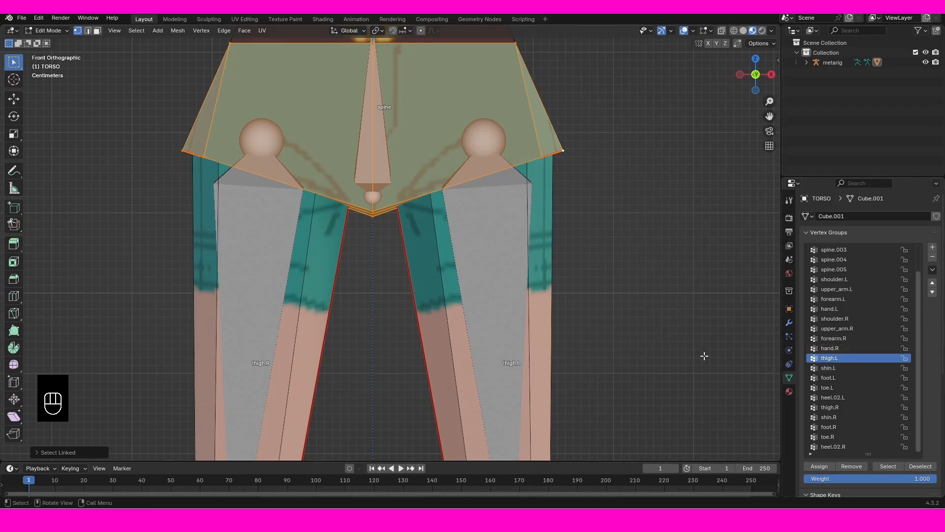
scroll(491, 232, "down", 1)
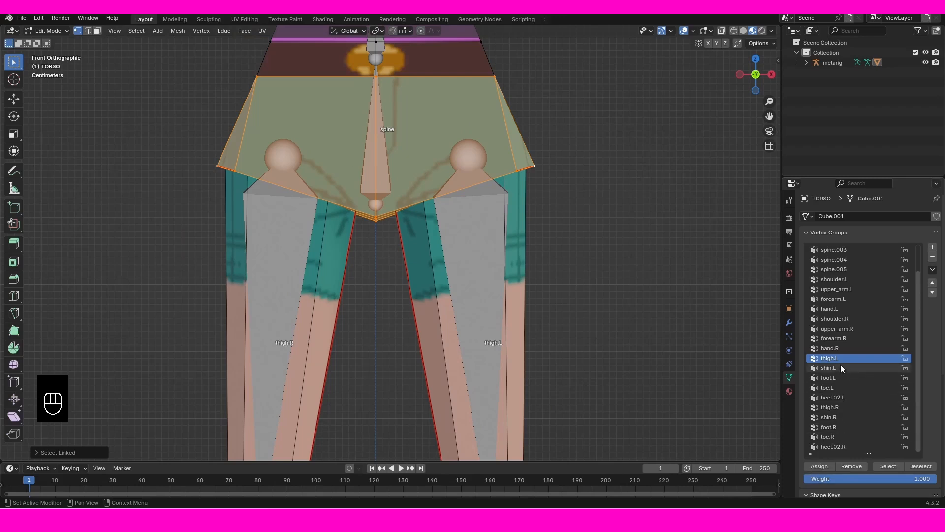
left_click(843, 465)
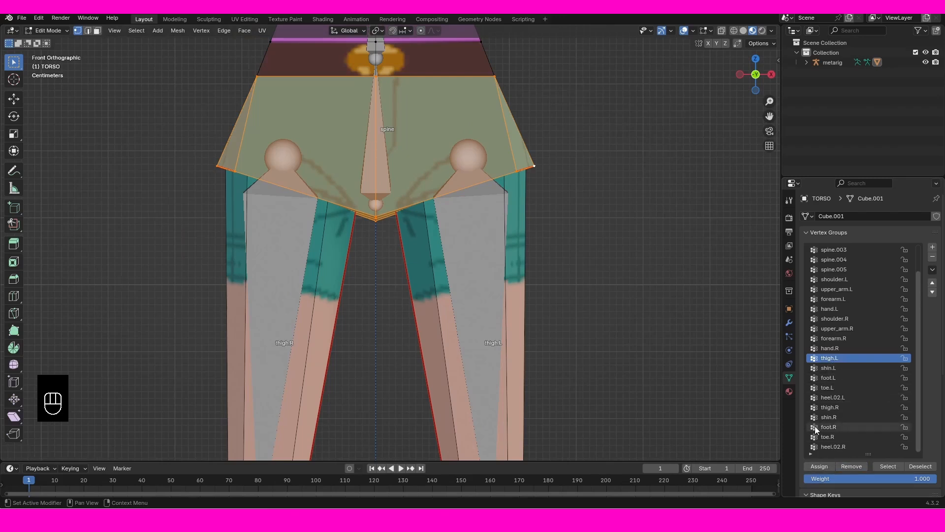
left_click(833, 406)
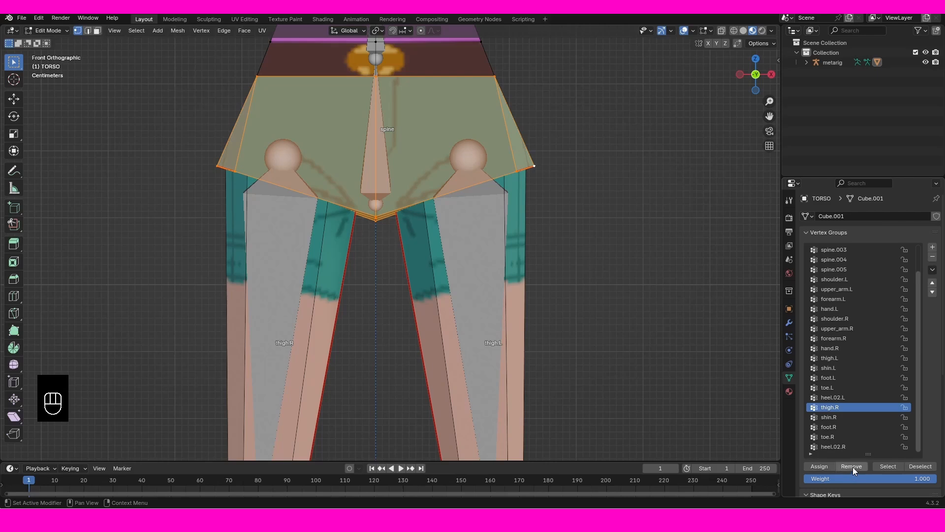
Deselect the hip geometry, return the TORSO mesh to Object Mode and select the metarig.
key("alt+a")
key("Tab")
left_click(412, 176, "shift")
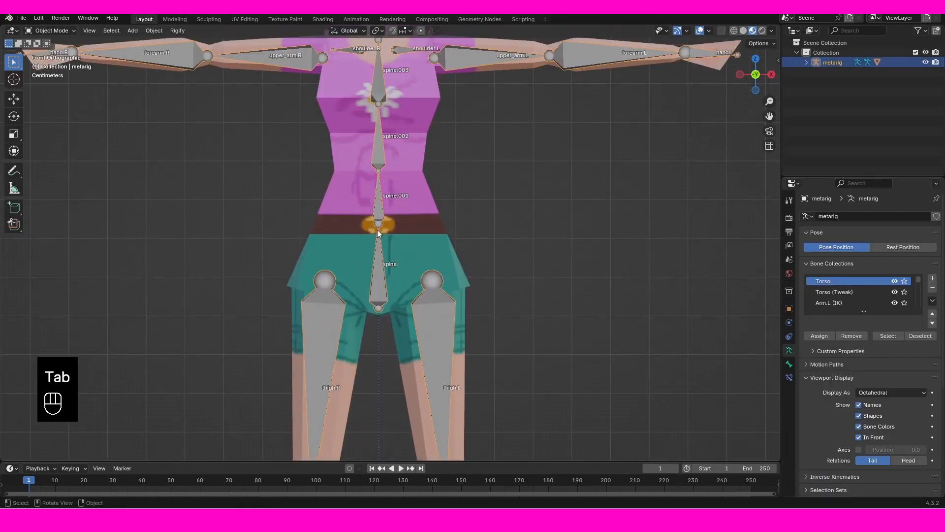
Switch the metarig to Pose Mode, clear the bone selection and select the spine bone.
left_click(51, 31)
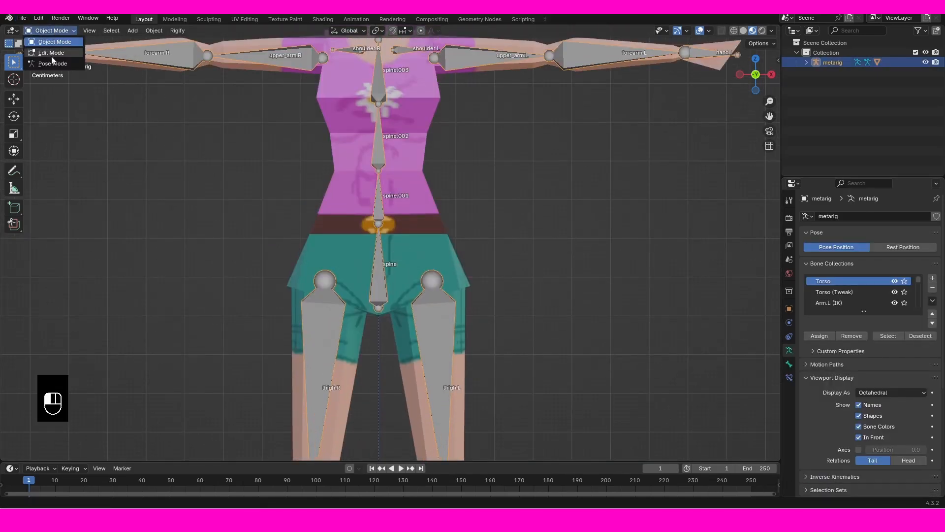
left_click(52, 64)
middle_click_drag(340, 196, 324, 250, "shift")
key("alt+a")
left_click(364, 330)
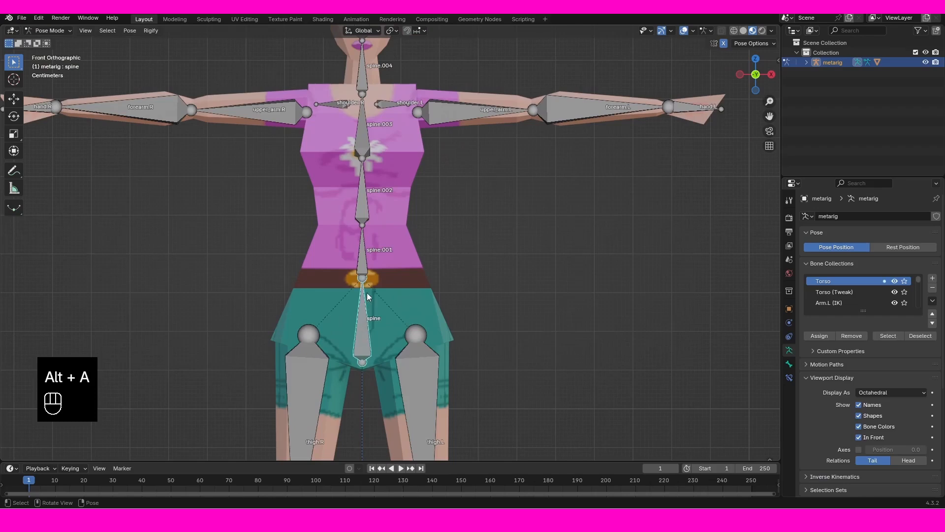
Test-rotate the spine.001 bone to both sides to check how the belt and shorts deform, and clear its rotation.
left_click(364, 246)
key("e")
key("r")
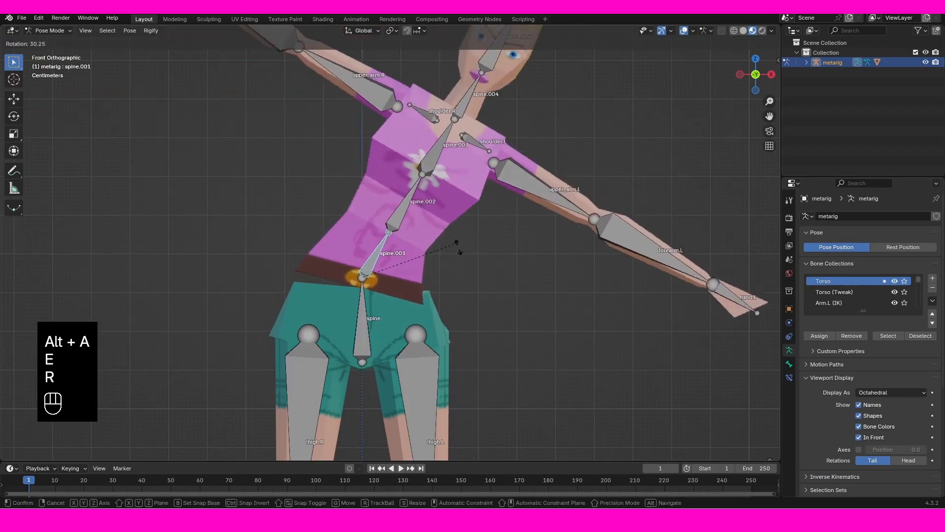
right_click(395, 150)
scroll(395, 147, "up", 2)
key("r")
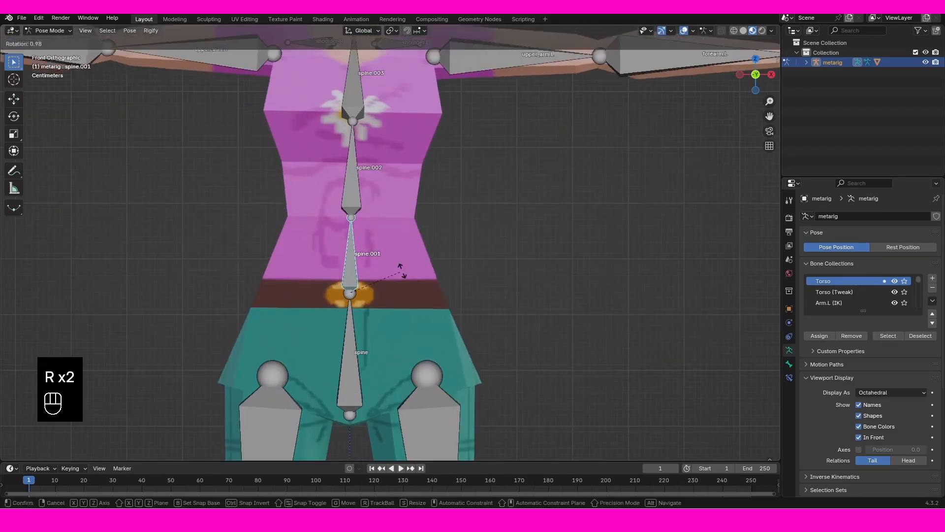
left_click(413, 287)
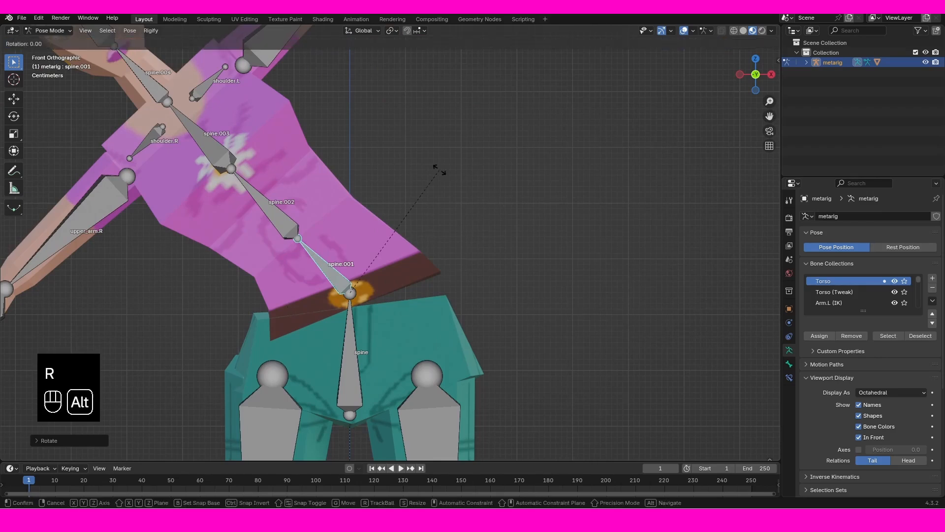
key("alt+r")
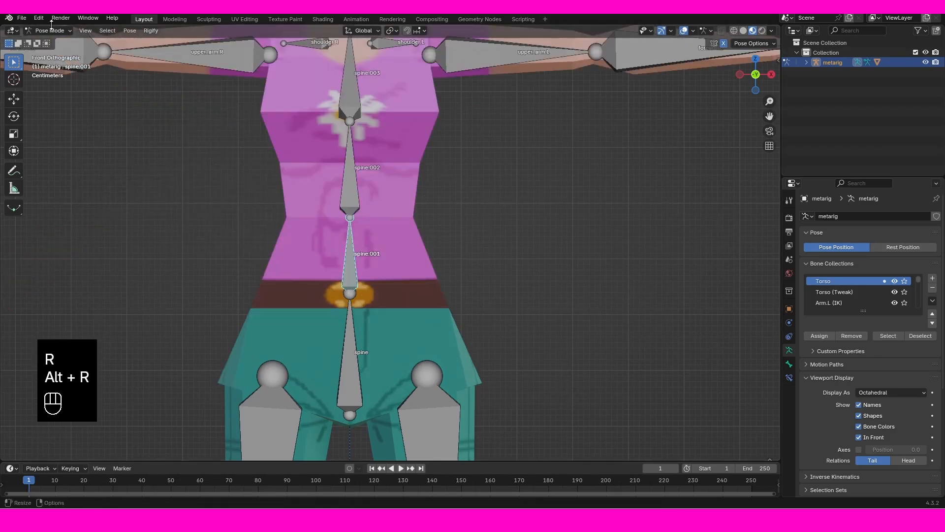
Return the metarig to Object Mode, deselect everything and inspect the belt seam around the waist.
left_click(67, 30)
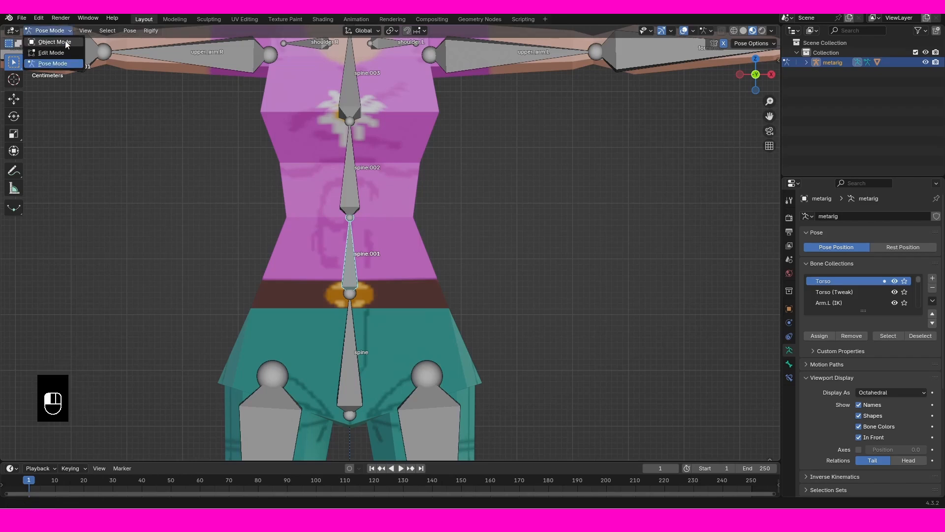
left_click(66, 42)
middle_click_drag(436, 274, 386, 274)
scroll(394, 295, "up", 2)
key("alt+a")
scroll(412, 321, "up", 3)
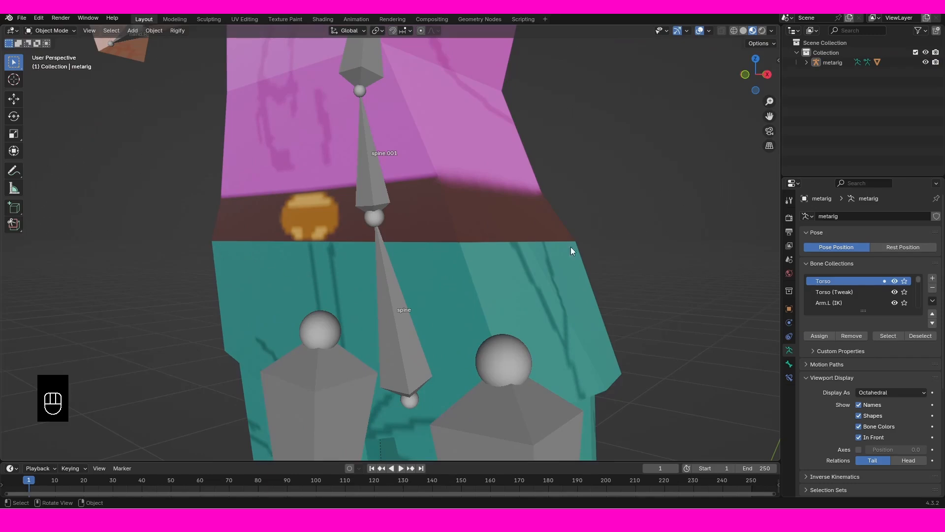
middle_click_drag(339, 240, 400, 235)
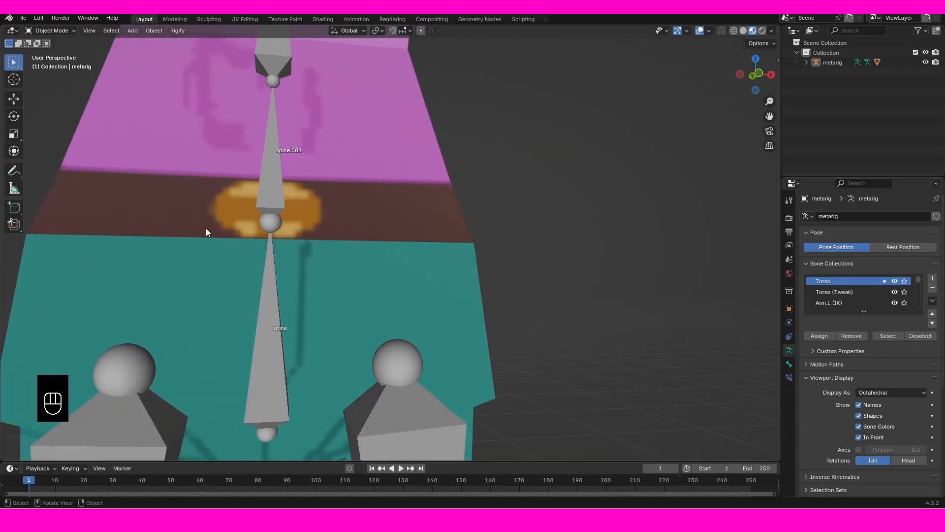
scroll(218, 232, "down", 3)
middle_click_drag(218, 231, 443, 304, "shift")
key("KP_1")
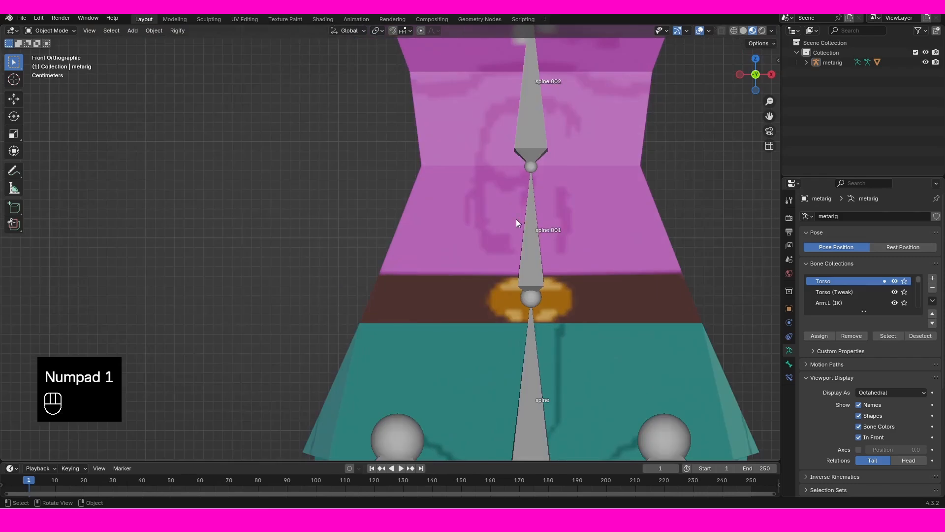
Enter Edit Mode on the TORSO mesh, select the linked upper-body geometry and hide everything else.
left_click(429, 191)
key("Tab")
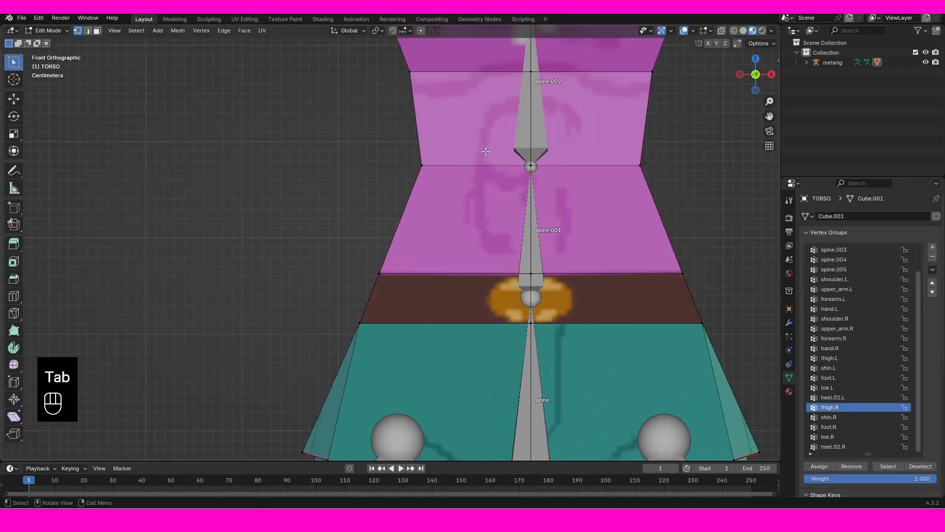
middle_click_drag(454, 128, 512, 184)
key("alt+a")
key("l")
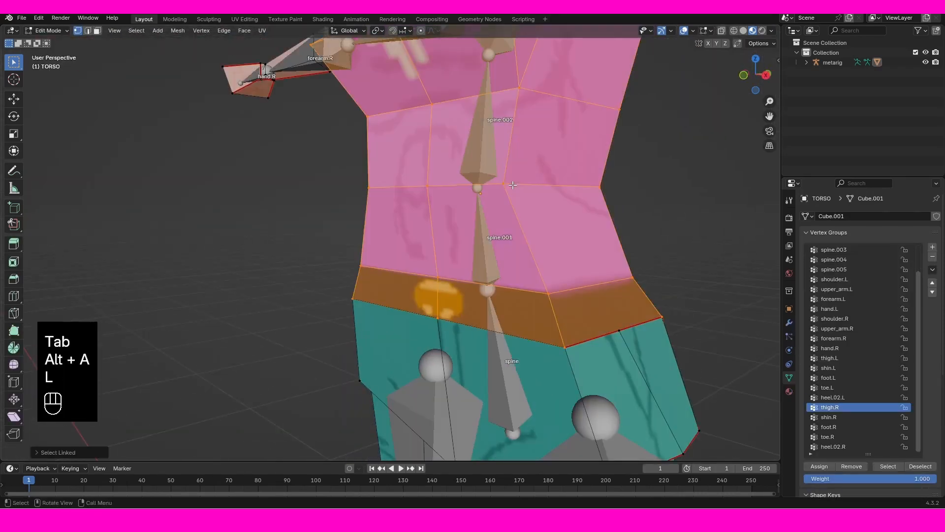
key("shift+h")
Deselect the isolated upper-body geometry and switch to face selection with its underside in view.
mouse_move(513, 185)
middle_mouse_down()
mouse_move(552, 220)
mouse_move(544, 238)
middle_mouse_up()
mouse_move(537, 271)
middle_mouse_down()
mouse_move(534, 306)
mouse_move(483, 323)
middle_mouse_up()
key("alt+a")
key("3")
left_click(468, 275)
left_click(597, 212, "shift")
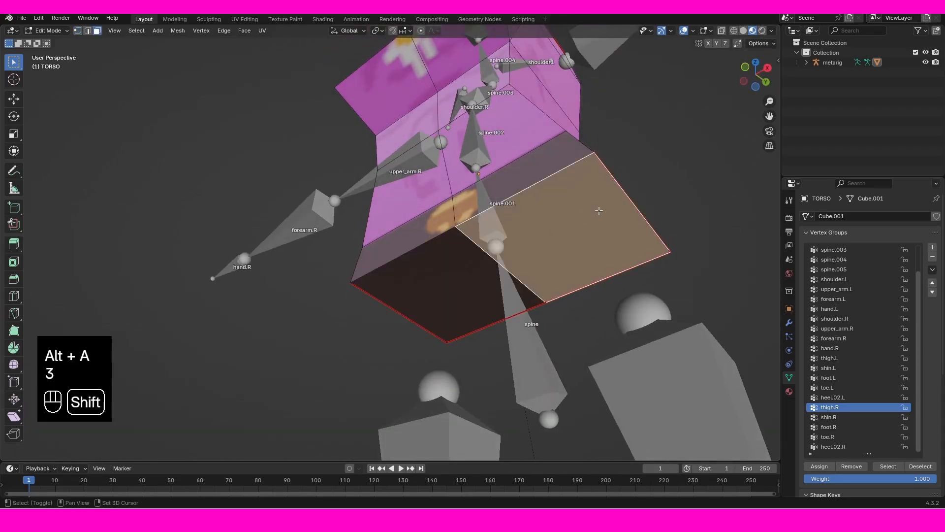
middle_click_drag(546, 259, 492, 333)
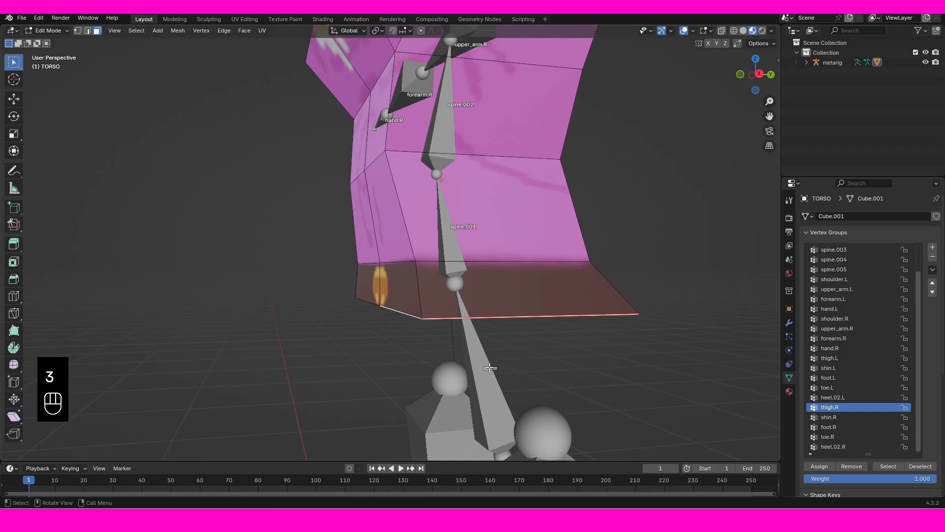
middle_click_drag(490, 367, 560, 336)
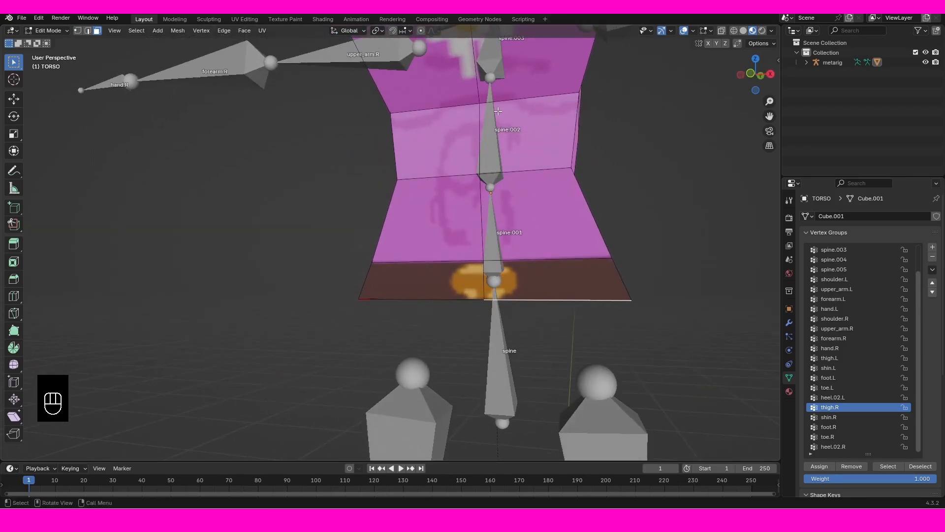
middle_click_drag(530, 265, 525, 296)
key("alt+a")
Select both underside faces at the bottom of the belt and assign them to the spine vertex group with weight 1.000.
middle_click_drag(409, 254, 395, 268)
left_click(445, 296)
left_click(542, 228, "shift")
middle_click_drag(542, 228, 536, 281)
middle_click_drag(508, 372, 483, 274, "shift")
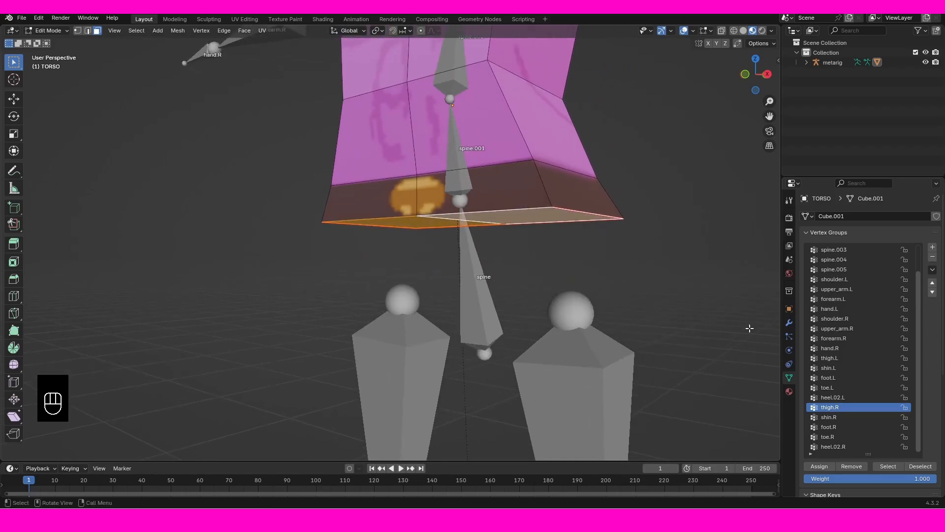
scroll(837, 318, "up", 3)
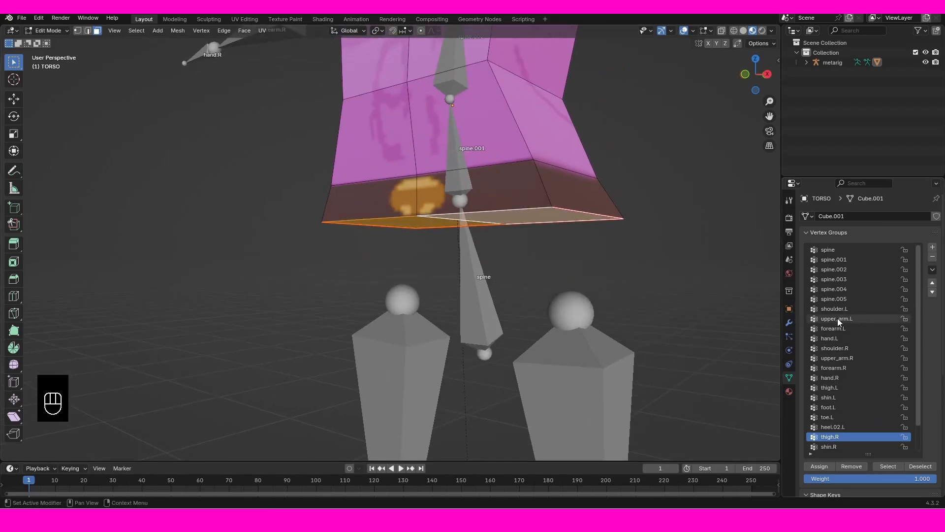
left_click(832, 251)
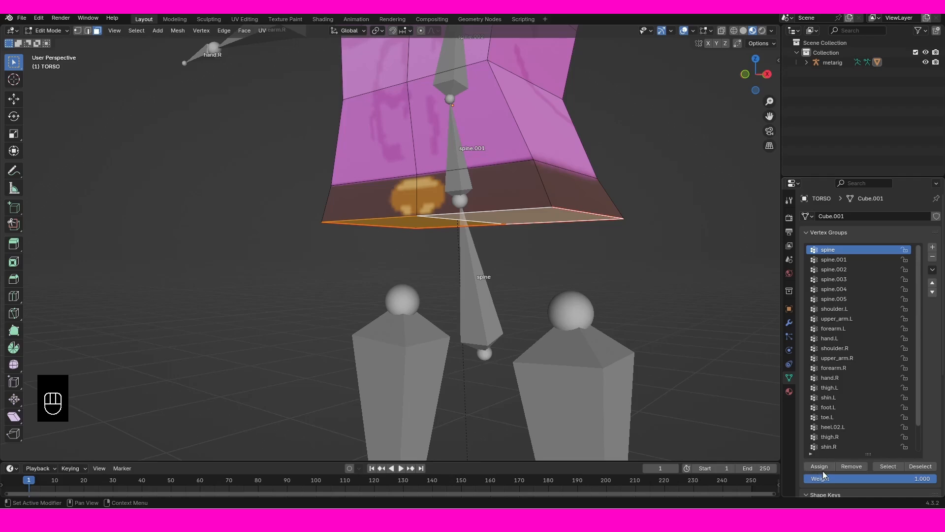
Inspect the selected underside faces of the belt and make spine.001 the active vertex group.
mouse_move(497, 137)
middle_mouse_down()
mouse_move(496, 127)
mouse_move(497, 142)
middle_mouse_up()
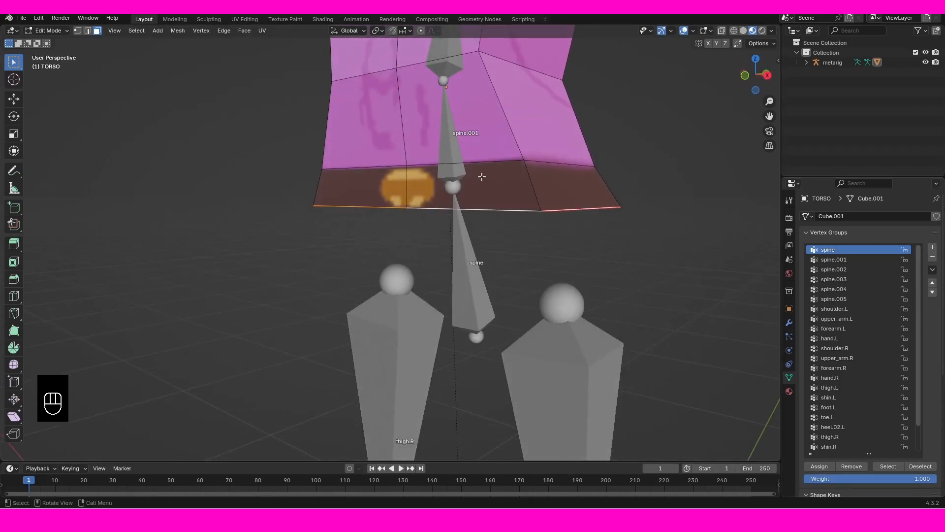
middle_click_drag(478, 182, 496, 182)
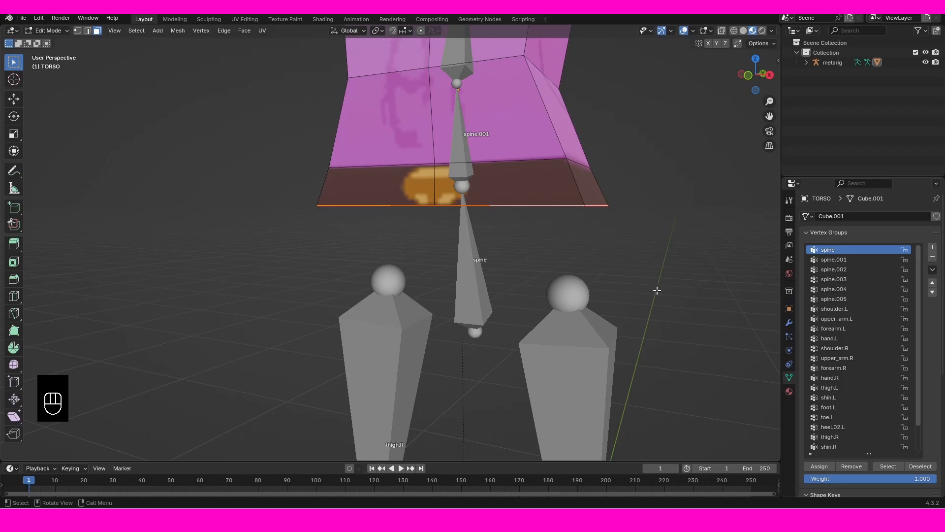
middle_click_drag(498, 253, 447, 211)
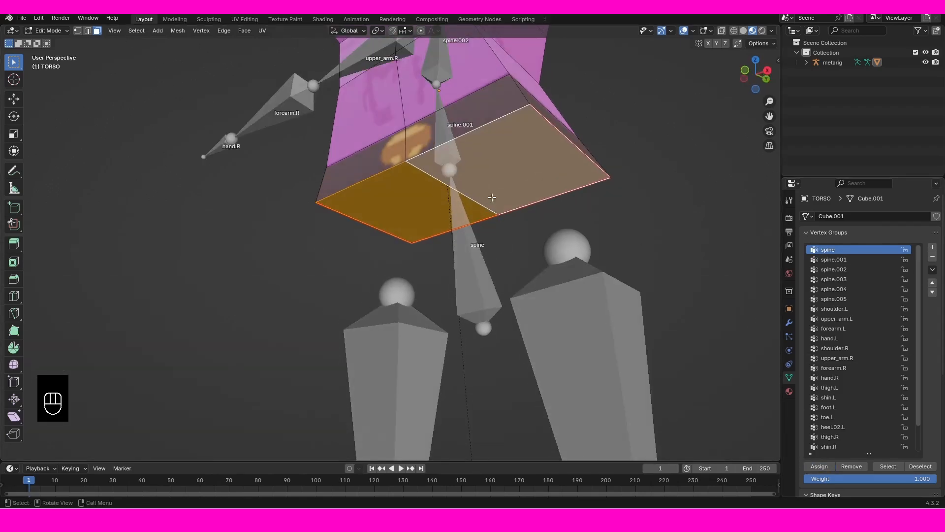
left_click(827, 260)
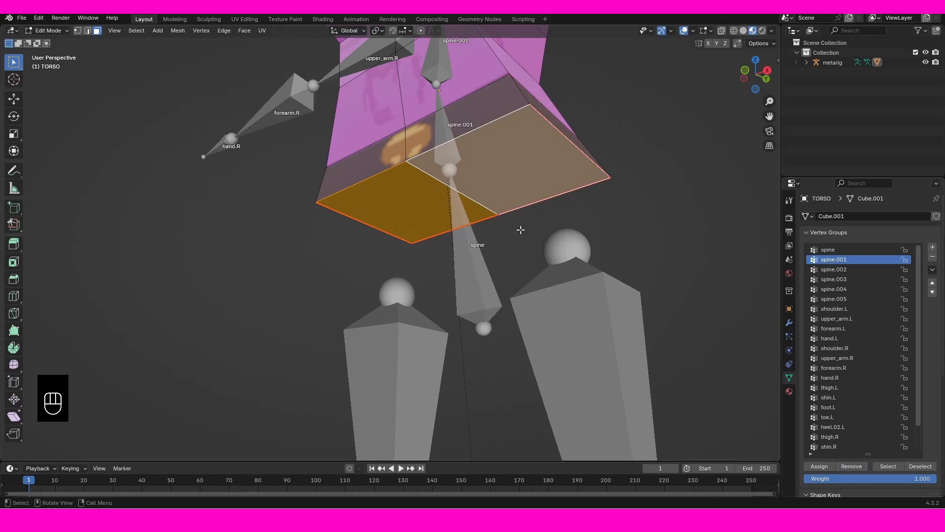
Reveal the hidden geometry, return the TORSO mesh to Object Mode with nothing selected in it, and select the metarig.
key("alt+h")
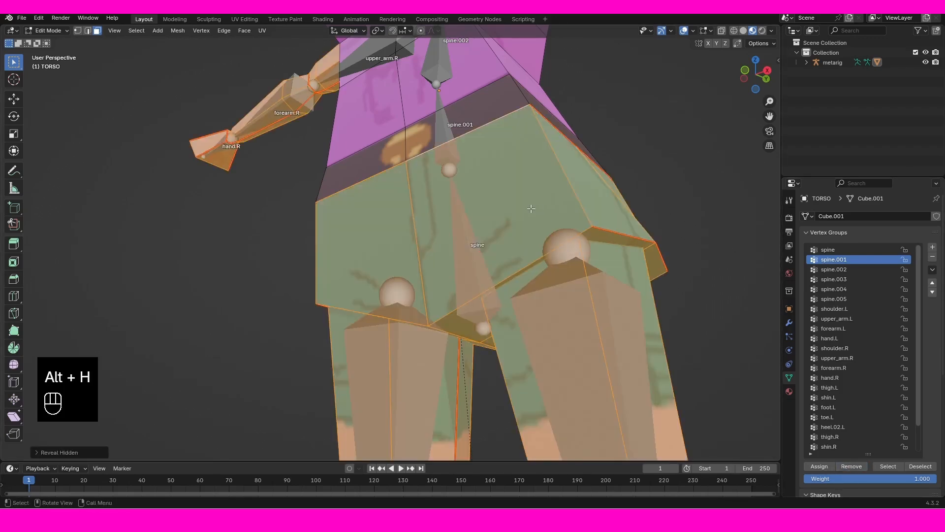
key("alt+a")
key("Tab")
left_click(453, 180)
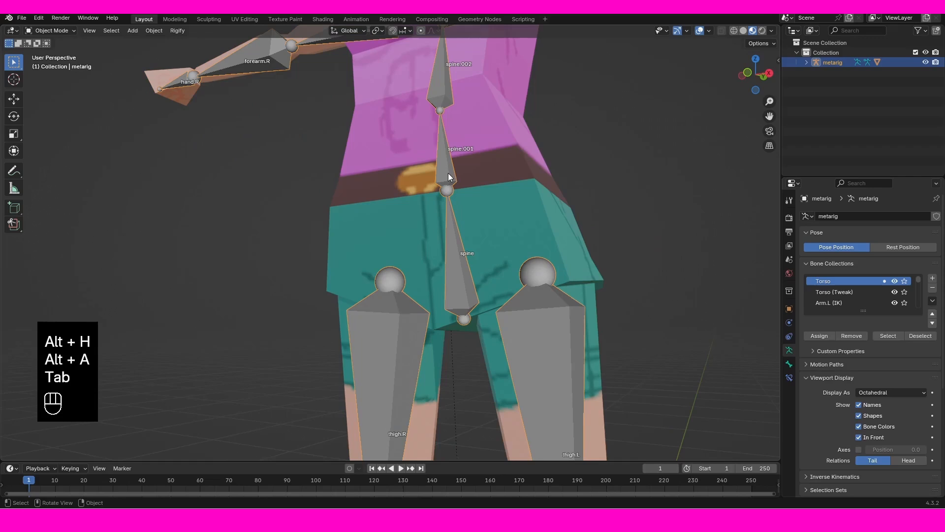
Switch the metarig to Pose Mode, test-rotate the spine.001 bone to check the belt seam and cancel the rotation.
left_click(48, 30)
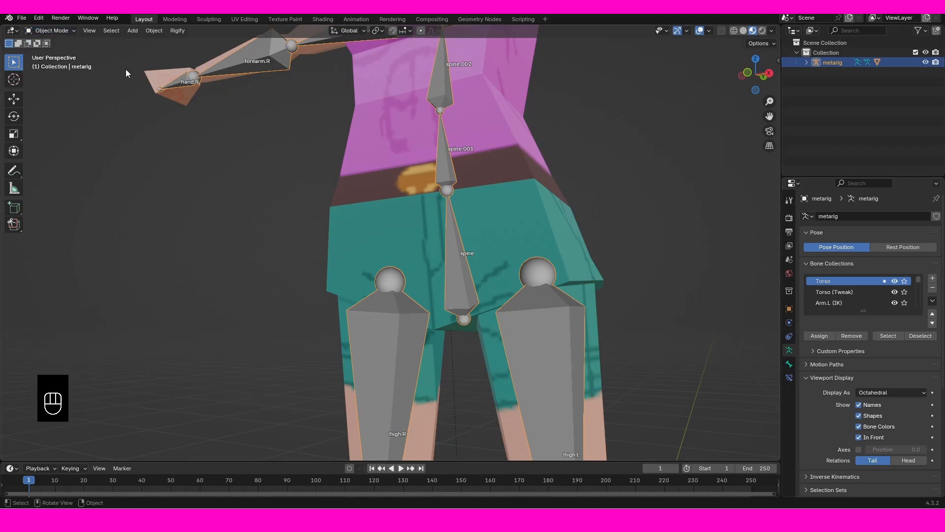
left_click(66, 30)
left_click(70, 66)
scroll(474, 247, "down", 1)
key("alt+a")
left_click(438, 181)
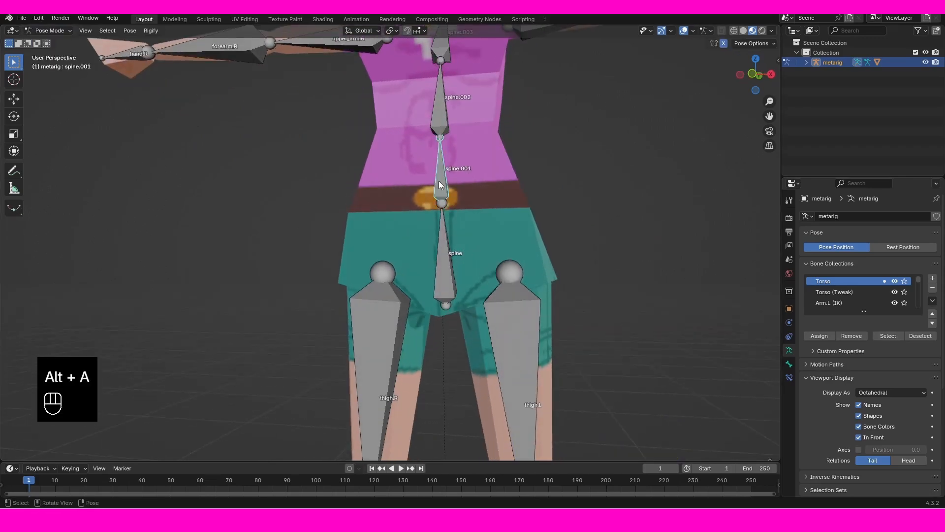
key("r")
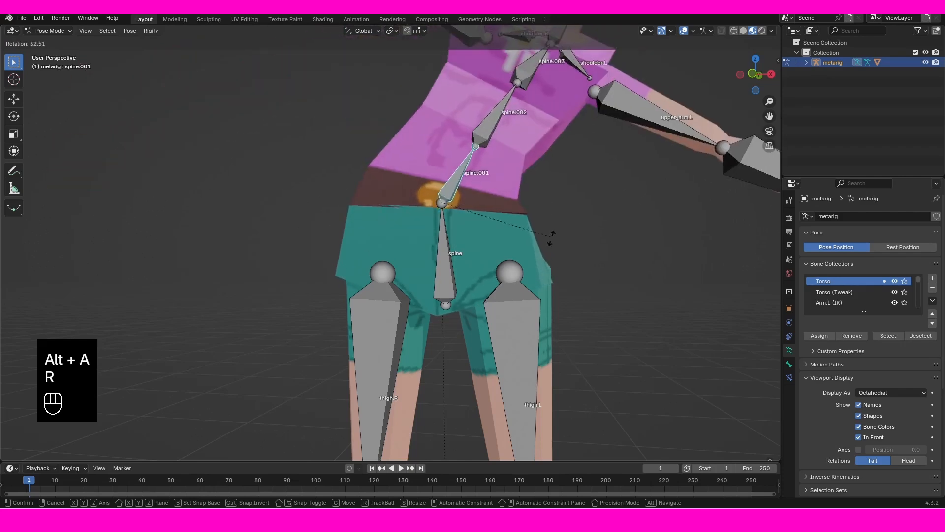
right_click(535, 202)
Rotate the upper_arm.L bone to bring the arm down beside the body.
scroll(526, 189, "down", 5)
left_click(482, 124)
middle_click_drag(525, 187, 346, 192)
key("r")
left_click(474, 209)
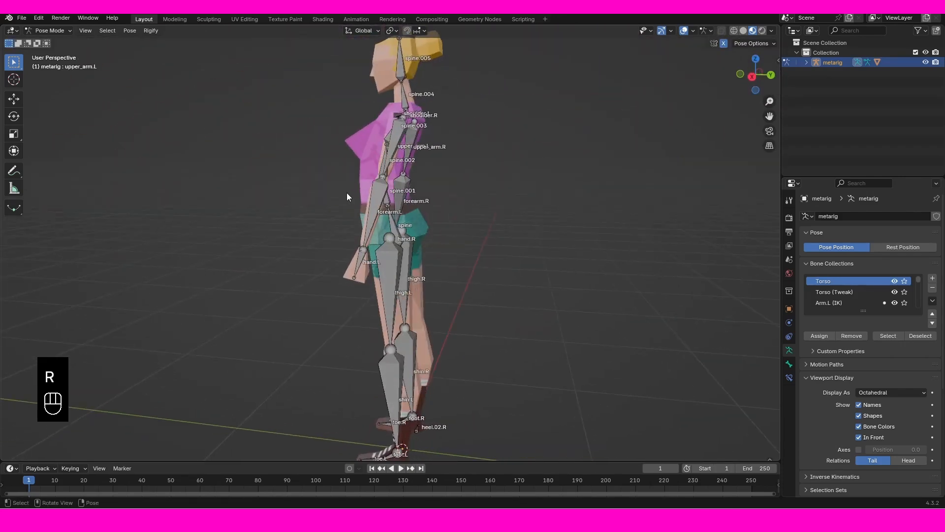
Swing the upper_arm.L bone backward in a side view of the character.
middle_click_drag(399, 203, 434, 206)
key("alt+a")
left_click(469, 242)
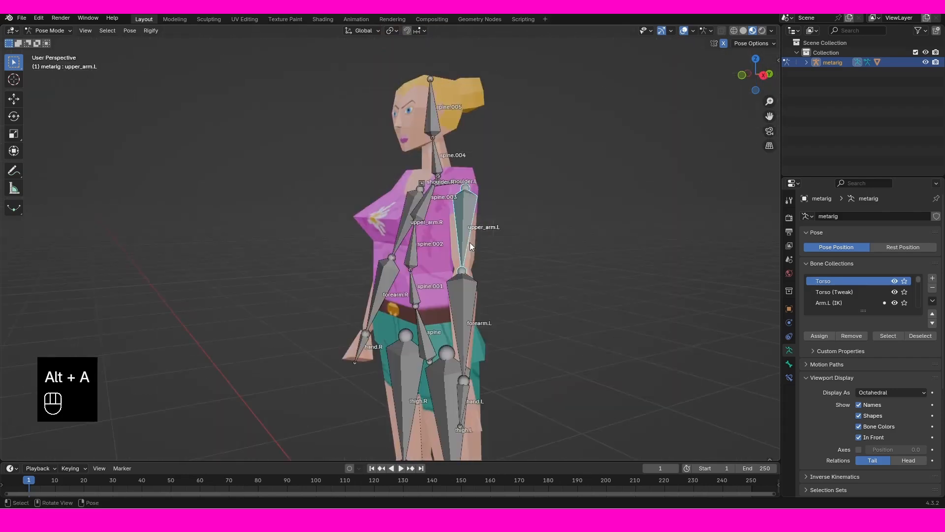
middle_click_drag(470, 243, 437, 250)
key("r")
left_click(486, 281)
Rotate the forearm.L bone forward to bend the elbow.
left_click(506, 321)
key("r")
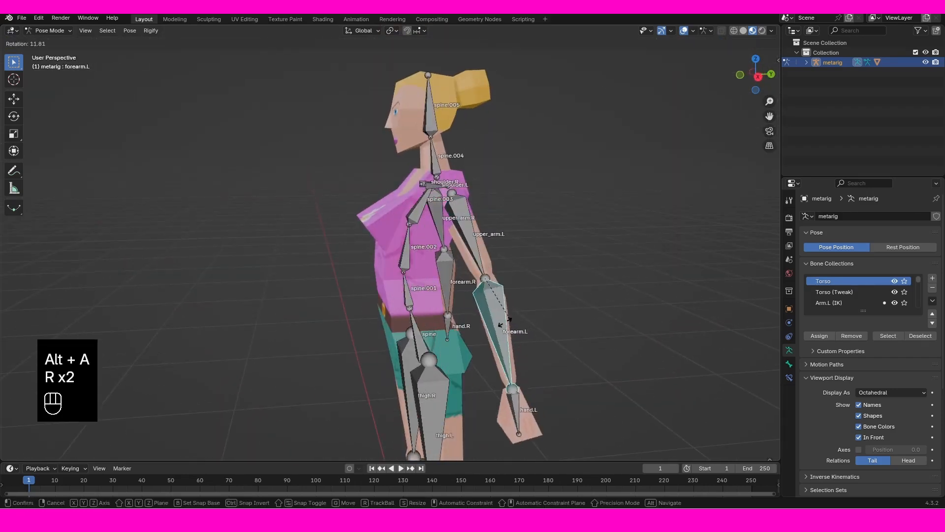
left_click(414, 309)
Test-rotate the hand.L bone and cancel the rotation.
middle_click_drag(414, 309, 456, 253)
scroll(483, 315, "up", 2)
left_click(502, 266)
key("r")
right_click(521, 306)
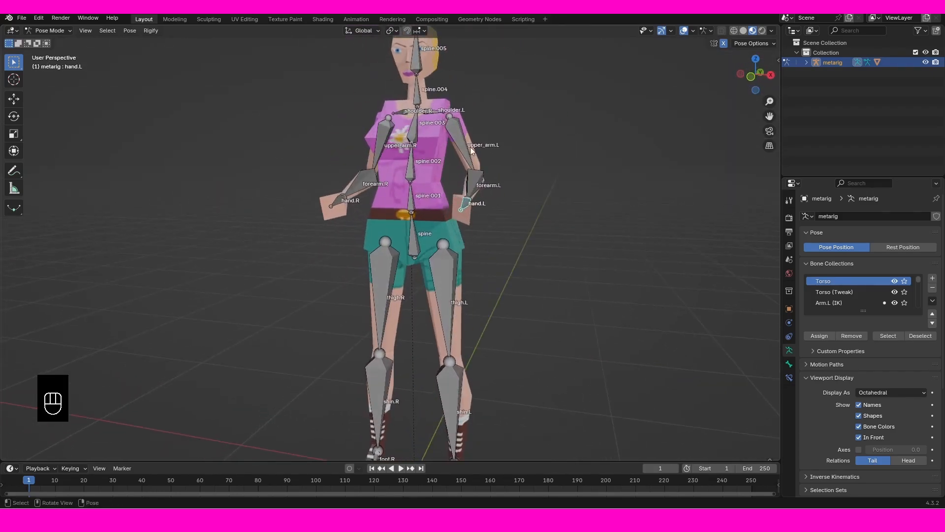
Rotate the upper_arm.L bone outward to raise the arm away from the body.
left_click(468, 147)
key("r")
left_click(485, 130)
middle_click_drag(466, 139, 475, 187, "shift")
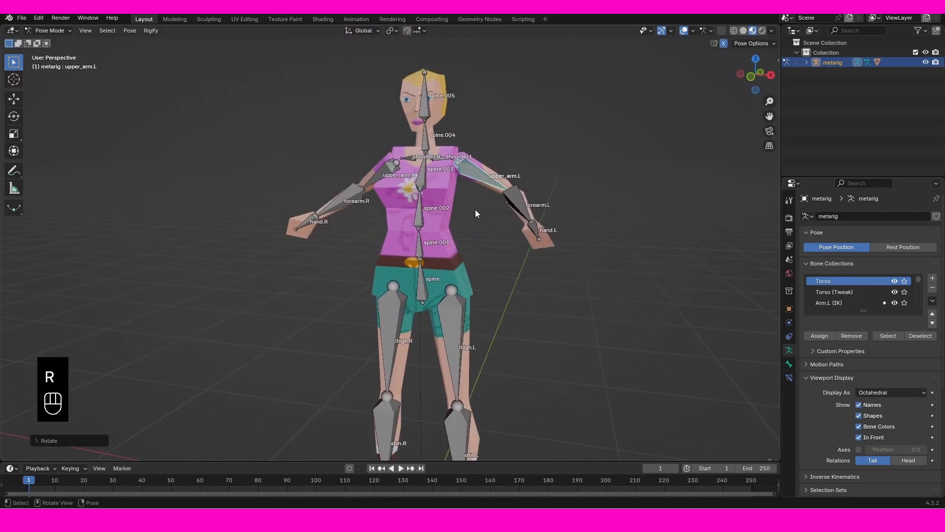